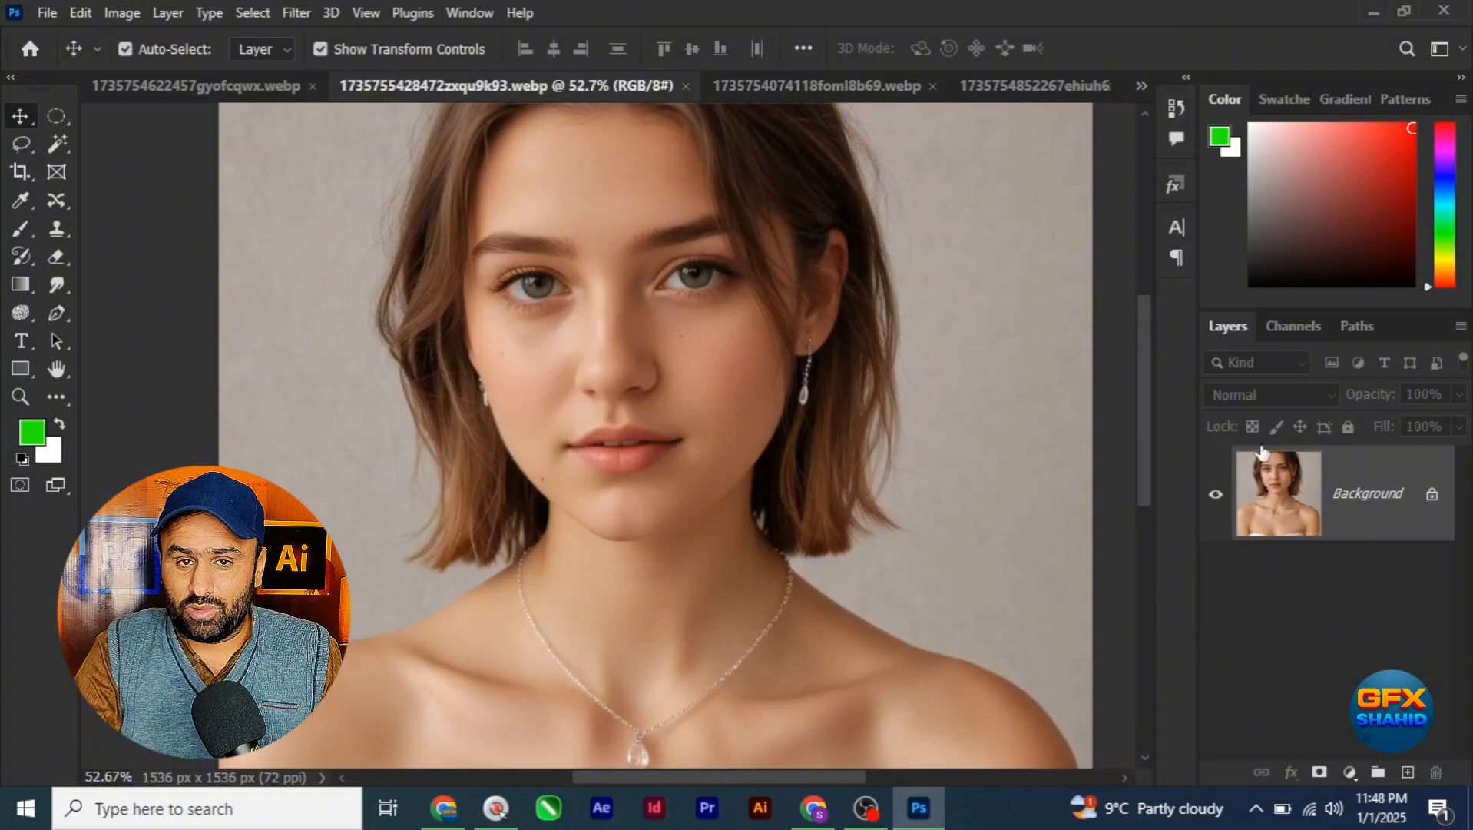
Step: Convert the Background layer to a smart object, keeping its opacity at 100%
{"action": "right_click", "coordinate": [1345, 498]}
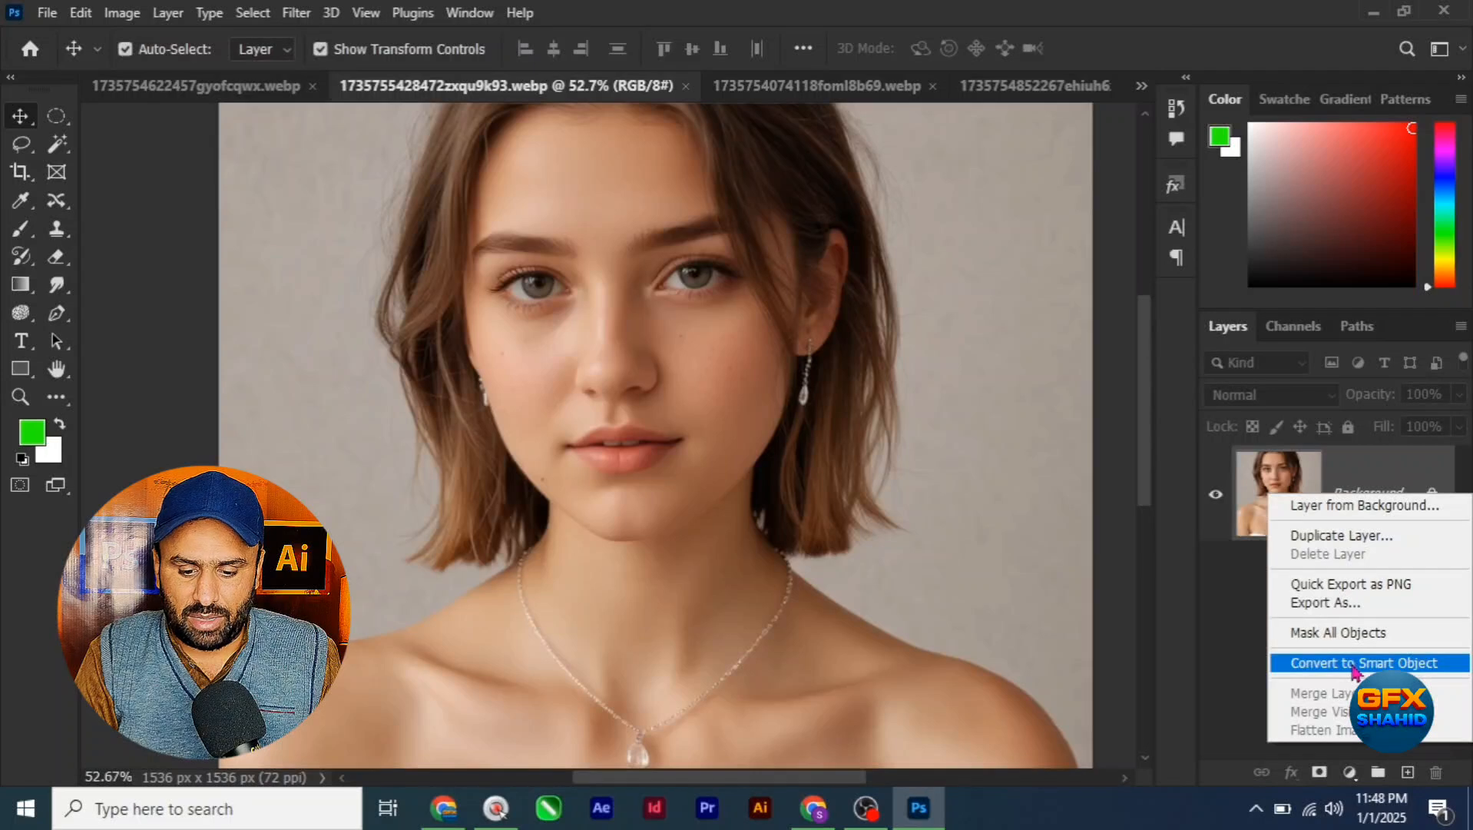
{"action": "left_click", "coordinate": [1353, 663]}
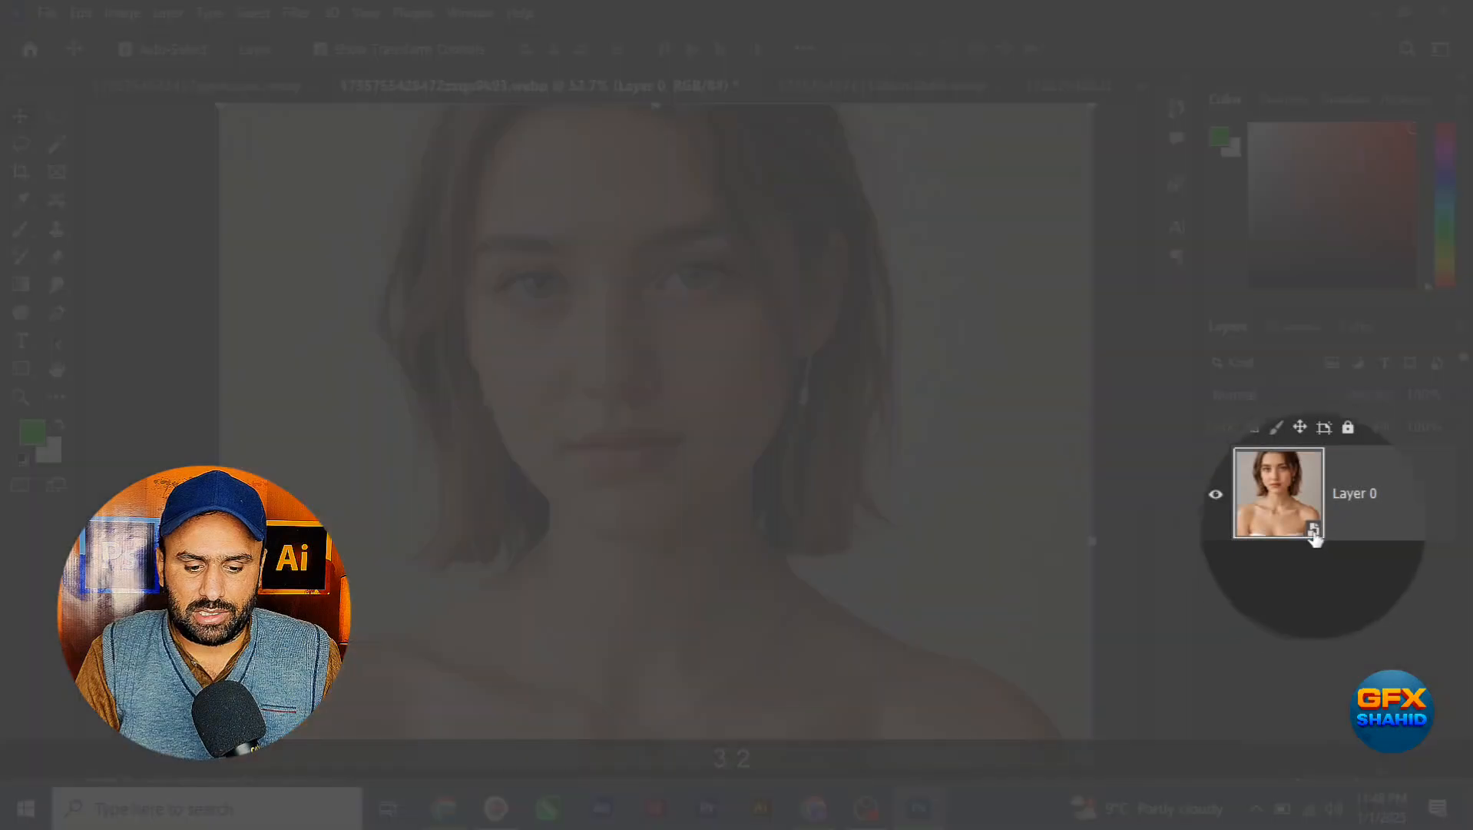
{"action": "key", "text": "2"}
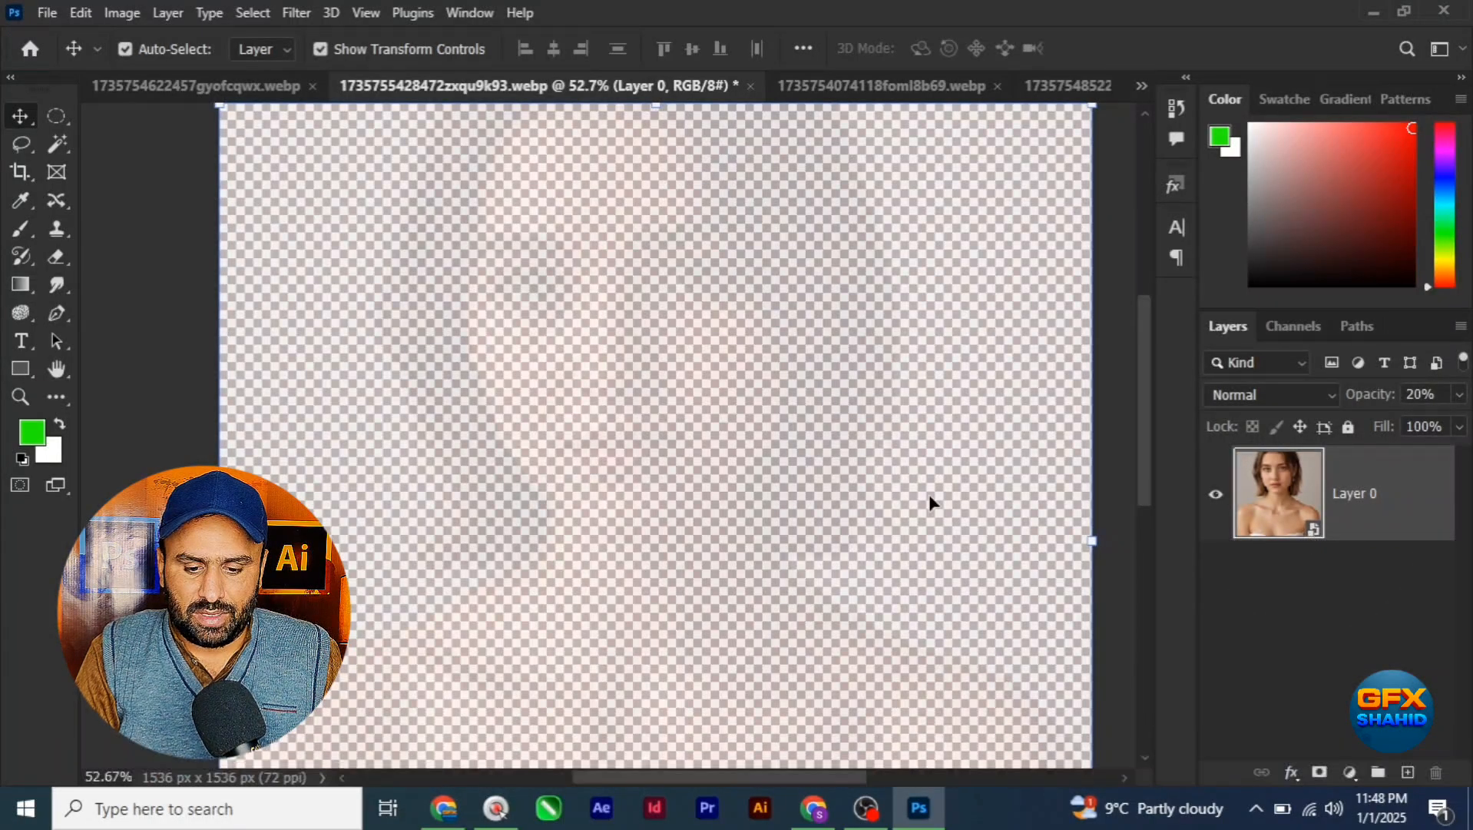
{"action": "key", "text": "ctrl+z"}
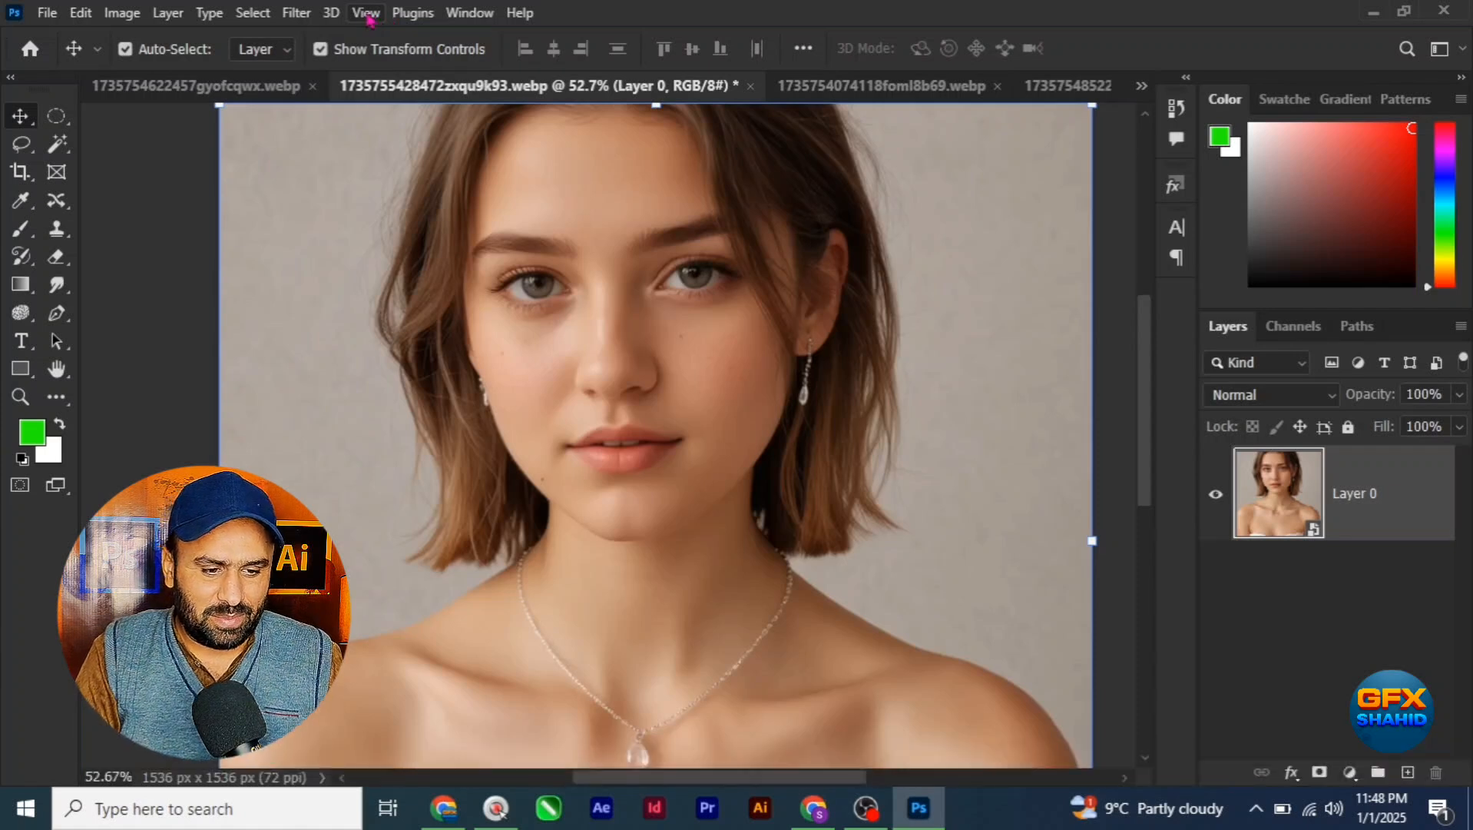
{"action": "left_click", "coordinate": [297, 13]}
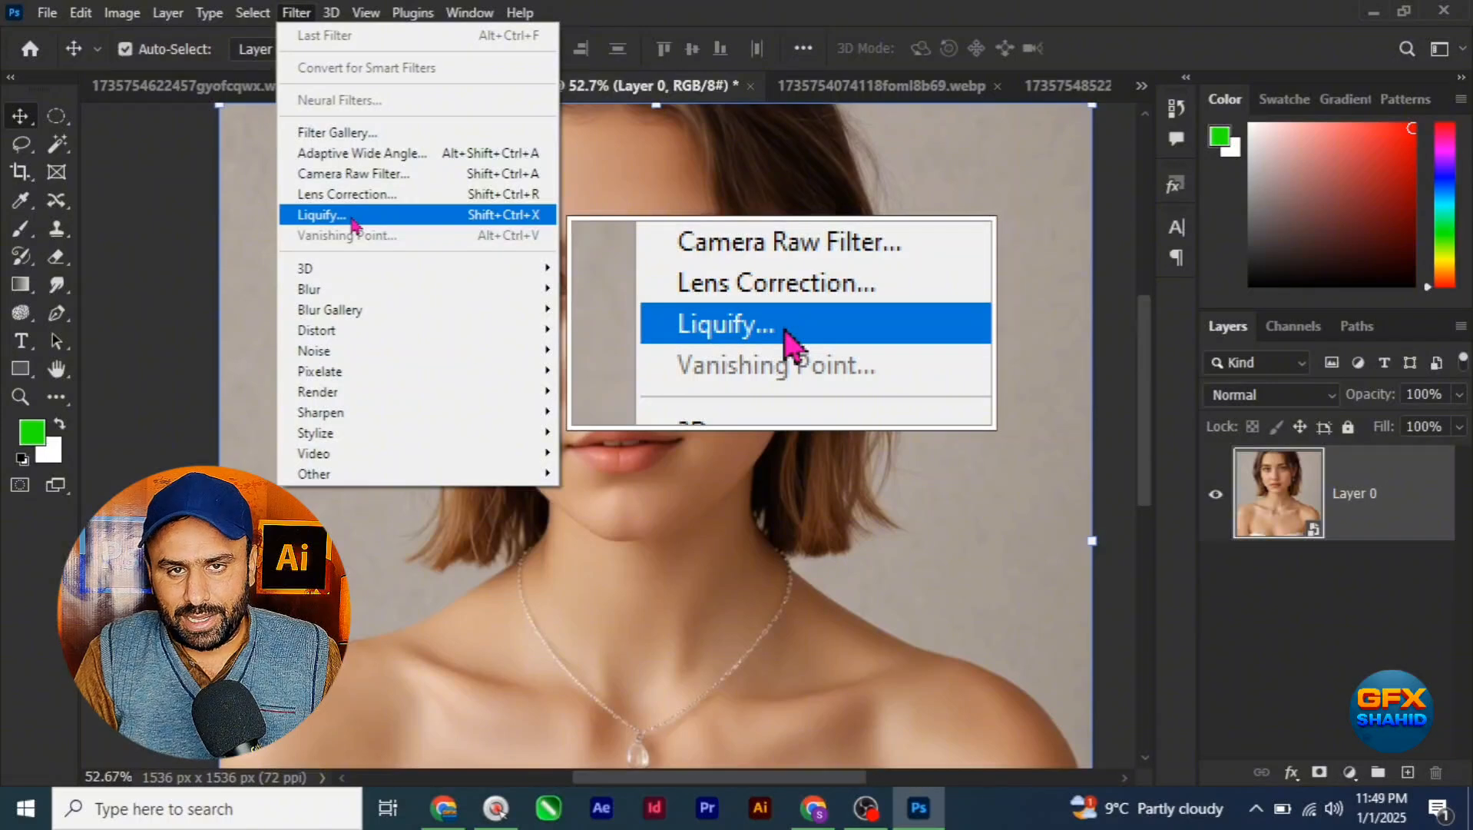
{"action": "left_click", "coordinate": [352, 219]}
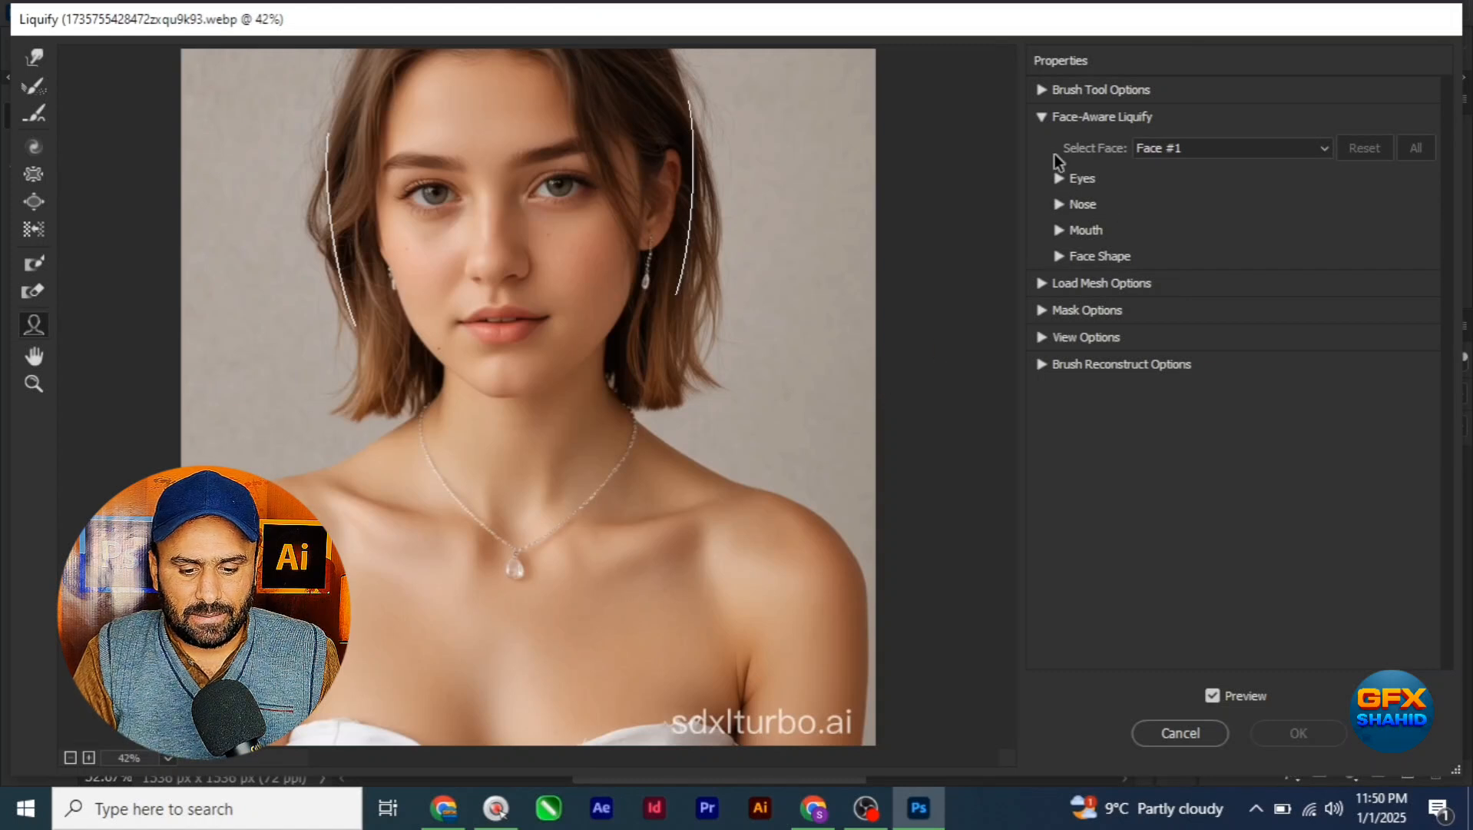
{"action": "left_click", "coordinate": [1043, 119]}
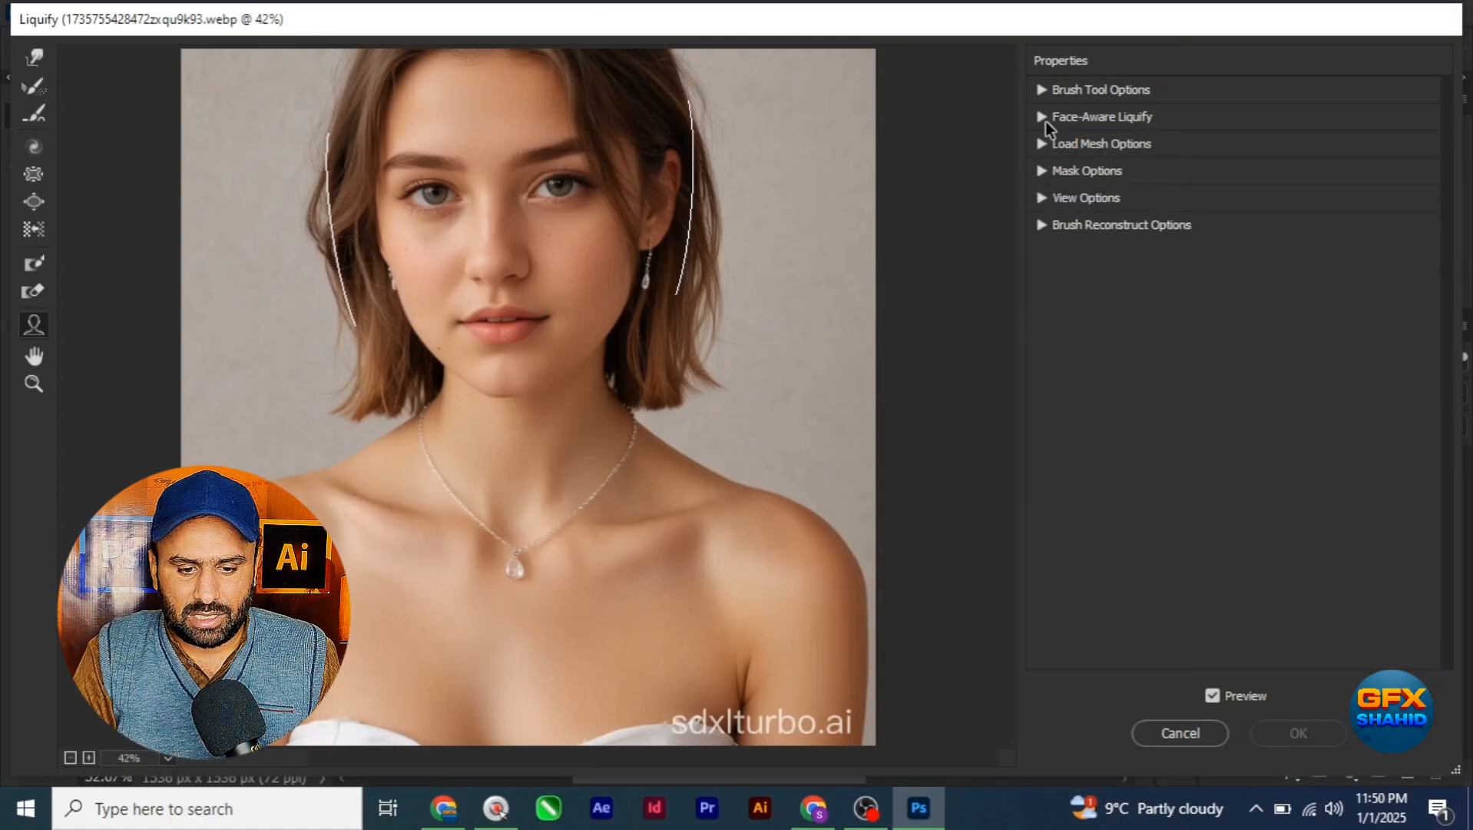
{"action": "left_click", "coordinate": [1043, 118]}
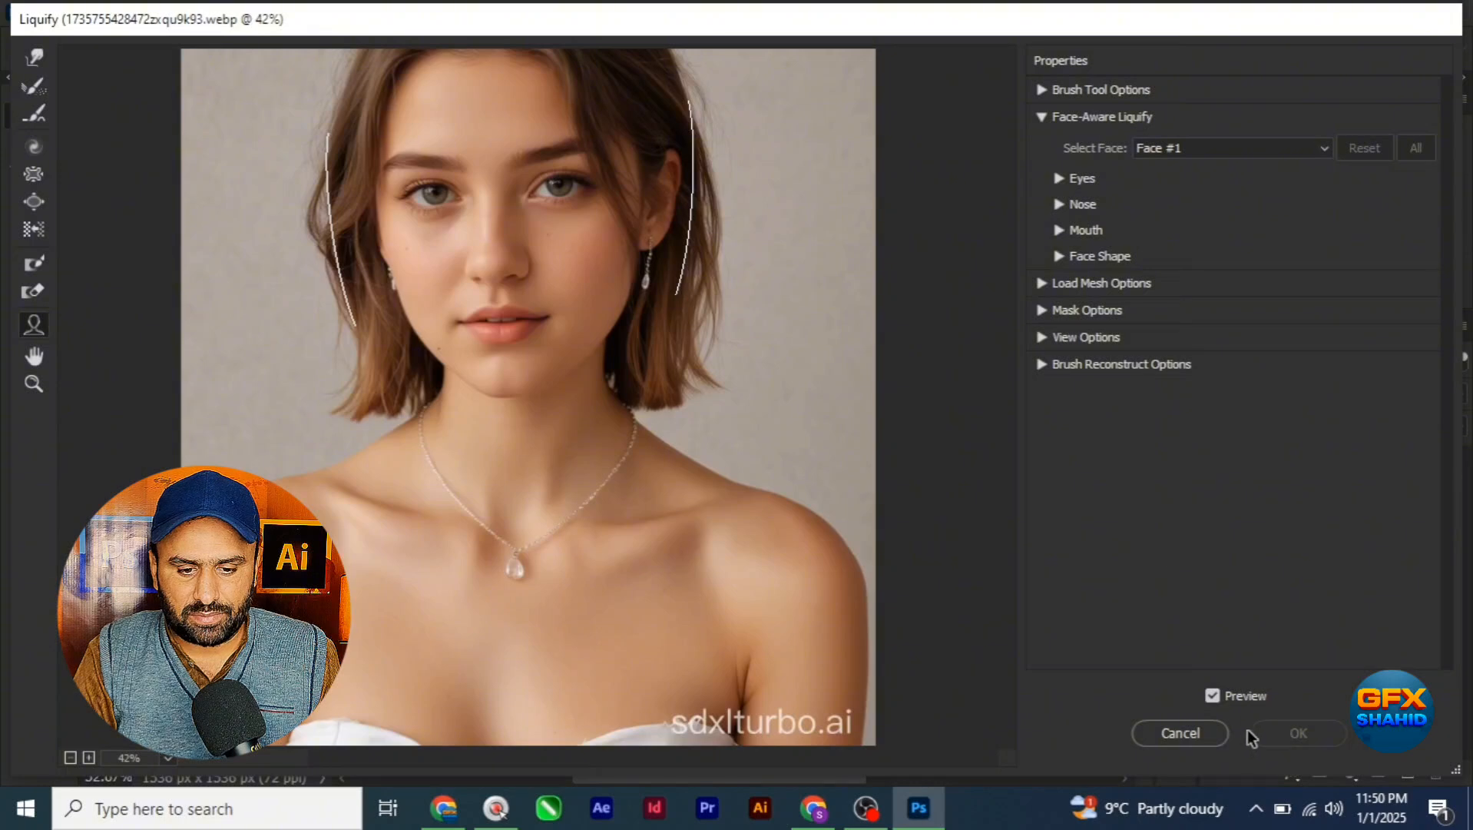
{"action": "left_click", "coordinate": [1195, 732]}
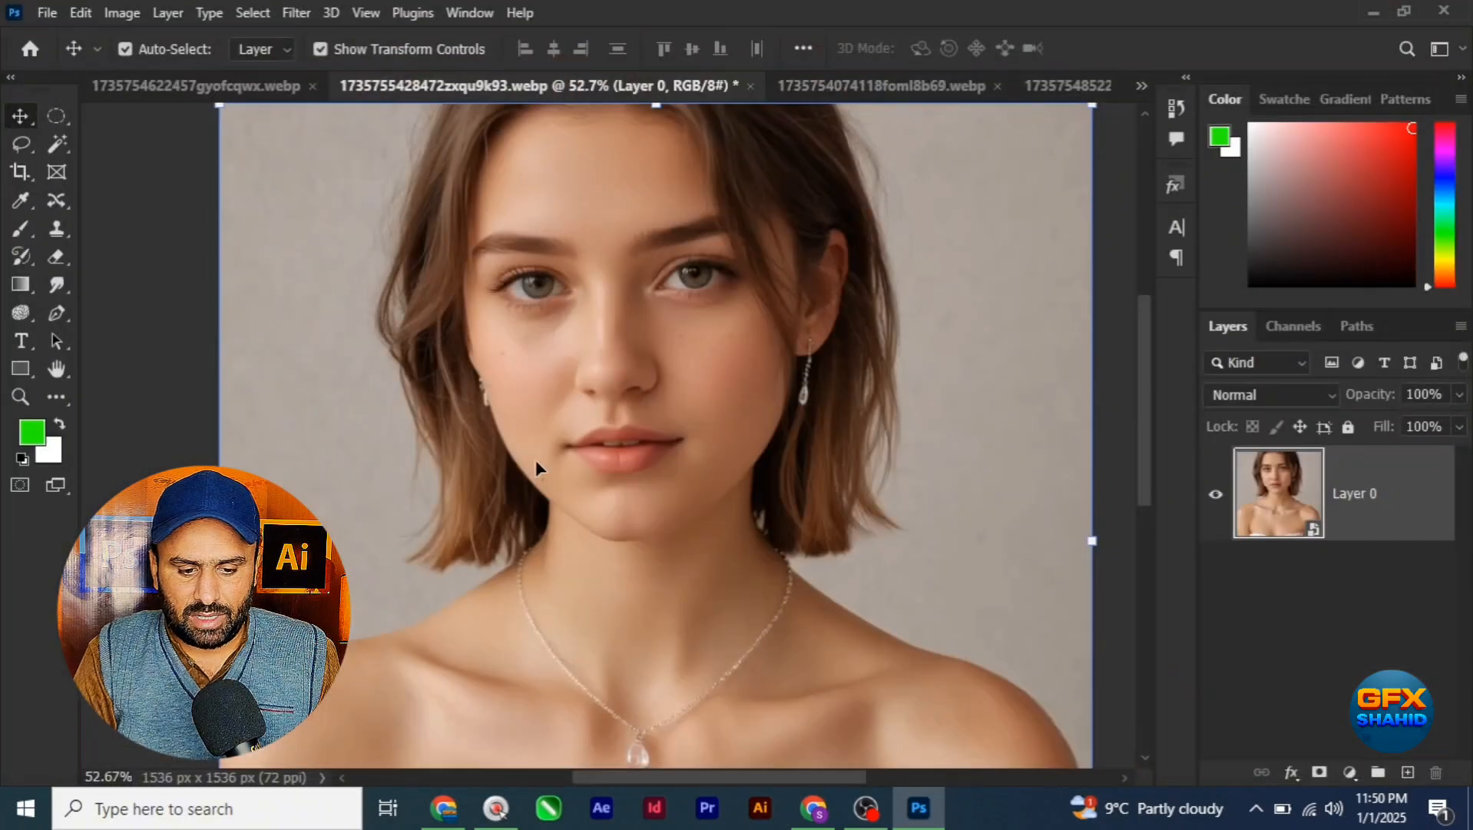
Step: Crop the strip with the watermark off the portrait's lower edge, leaving the image about 1536 x 1435 px
{"action": "scroll", "coordinate": [540, 407], "scroll_direction": "down", "scroll_amount": 2}
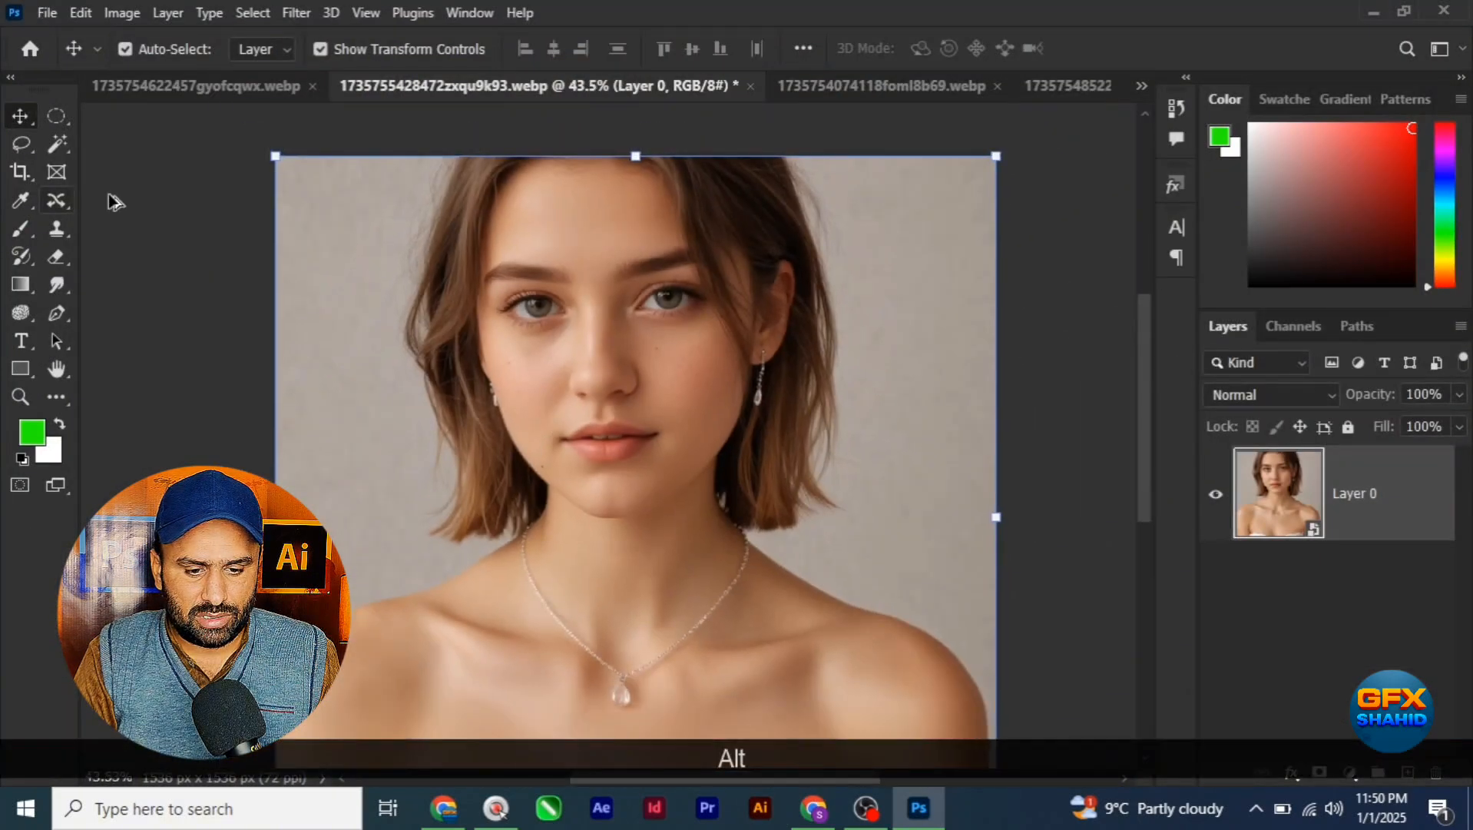
{"action": "scroll", "coordinate": [114, 201], "scroll_direction": "down", "scroll_amount": 2}
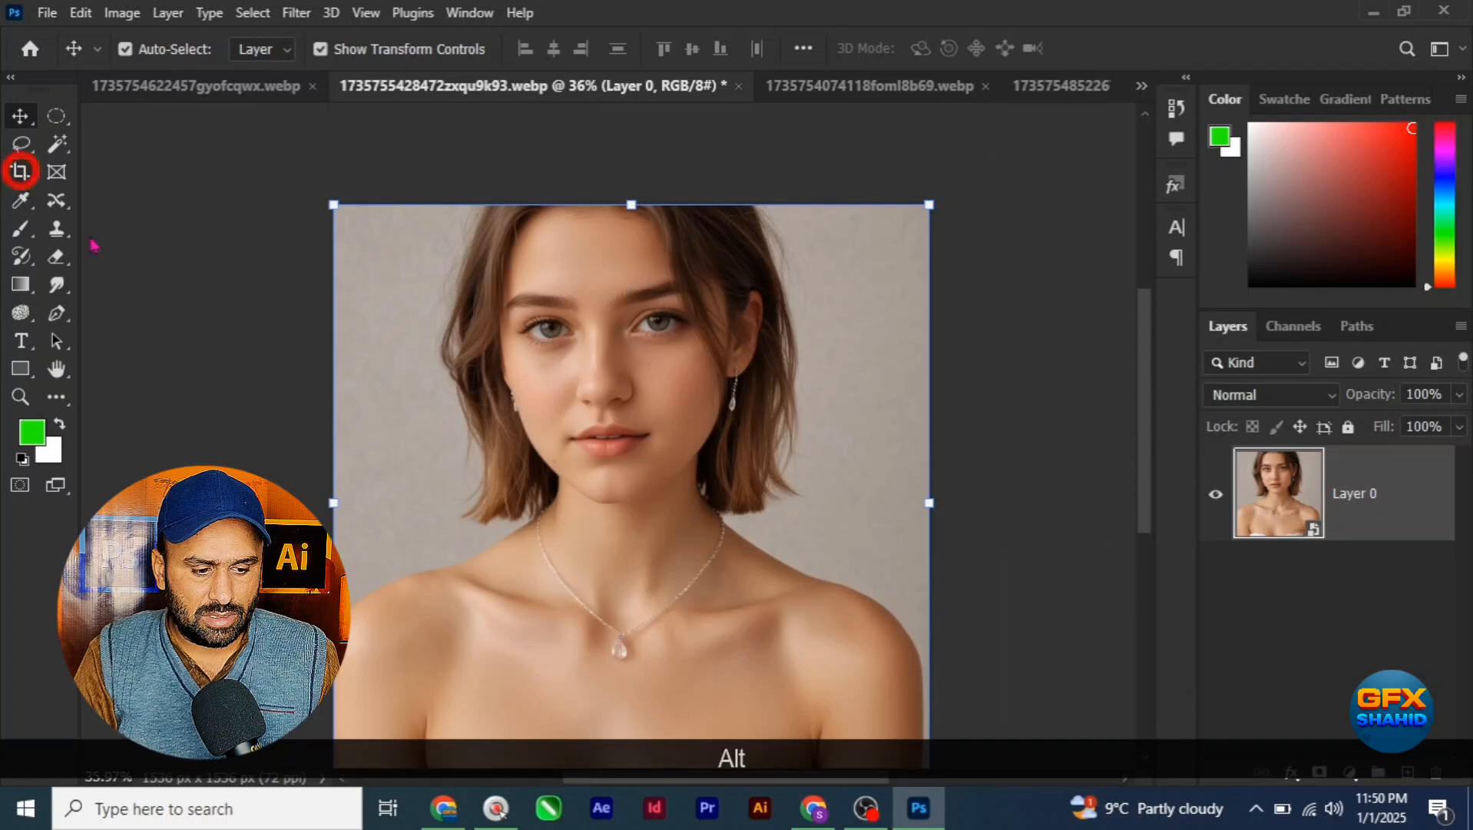
{"action": "left_click", "coordinate": [21, 171]}
{"action": "scroll", "coordinate": [500, 301], "scroll_direction": "down", "scroll_amount": 3}
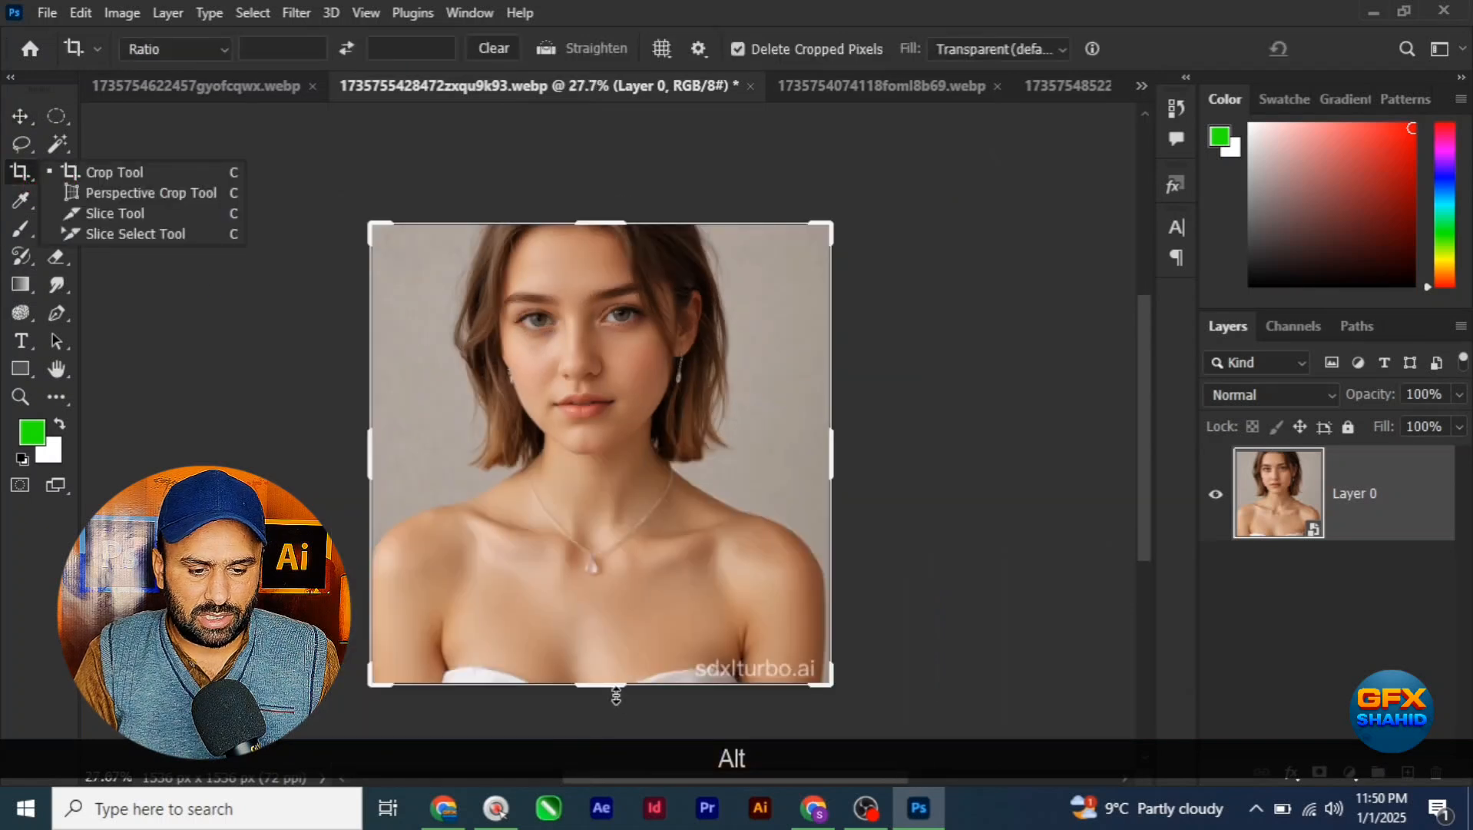
{"action": "left_click_drag", "start_coordinate": [609, 681], "coordinate": [608, 679]}
{"action": "key", "text": "Return"}
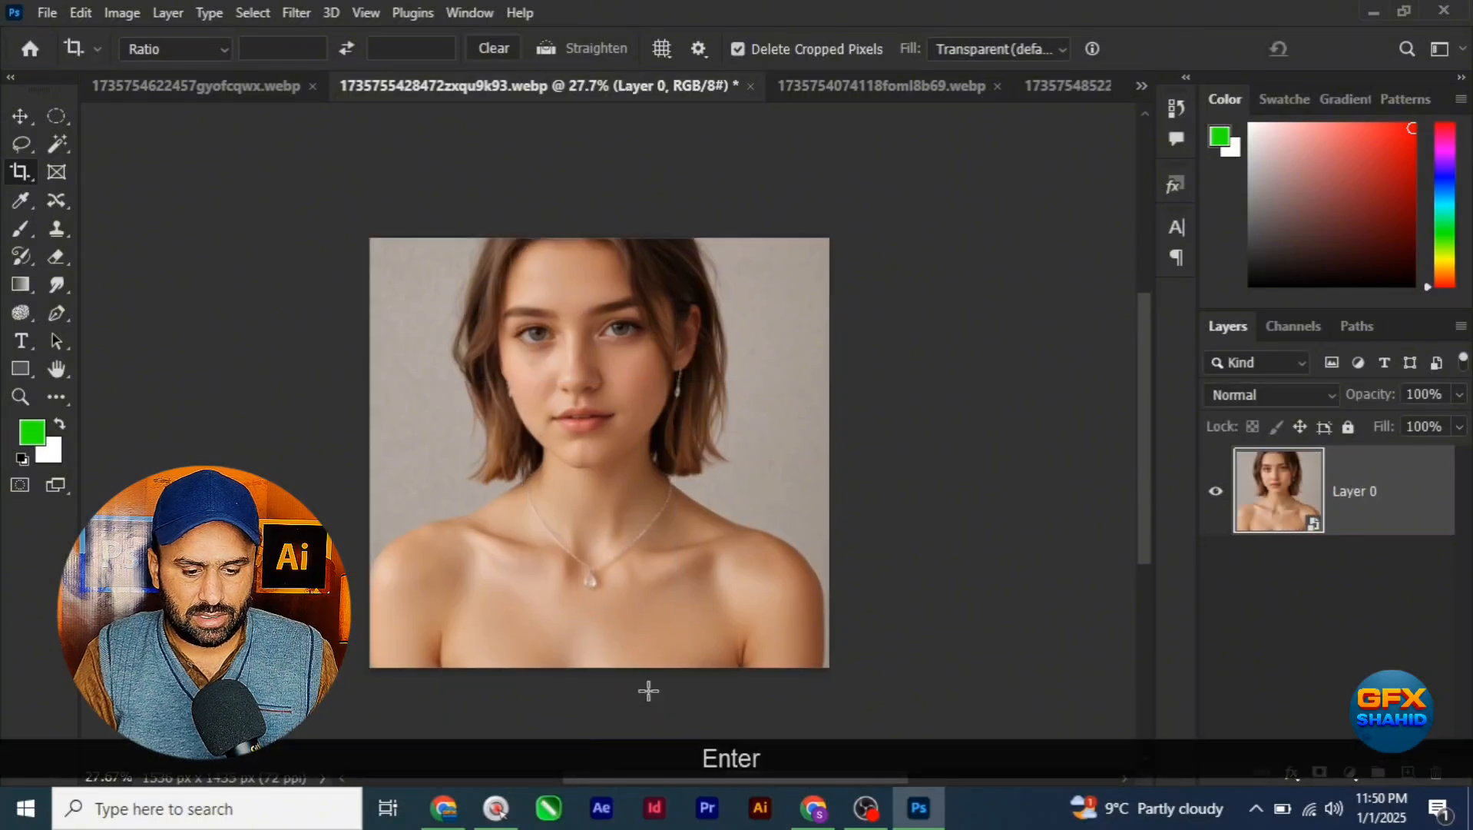
Step: Switch back to the Move tool and open the Liquify filter on the portrait's smart object layer
{"action": "scroll", "coordinate": [581, 333], "scroll_direction": "up", "scroll_amount": 2}
{"action": "scroll", "coordinate": [590, 416], "scroll_direction": "up", "scroll_amount": 3}
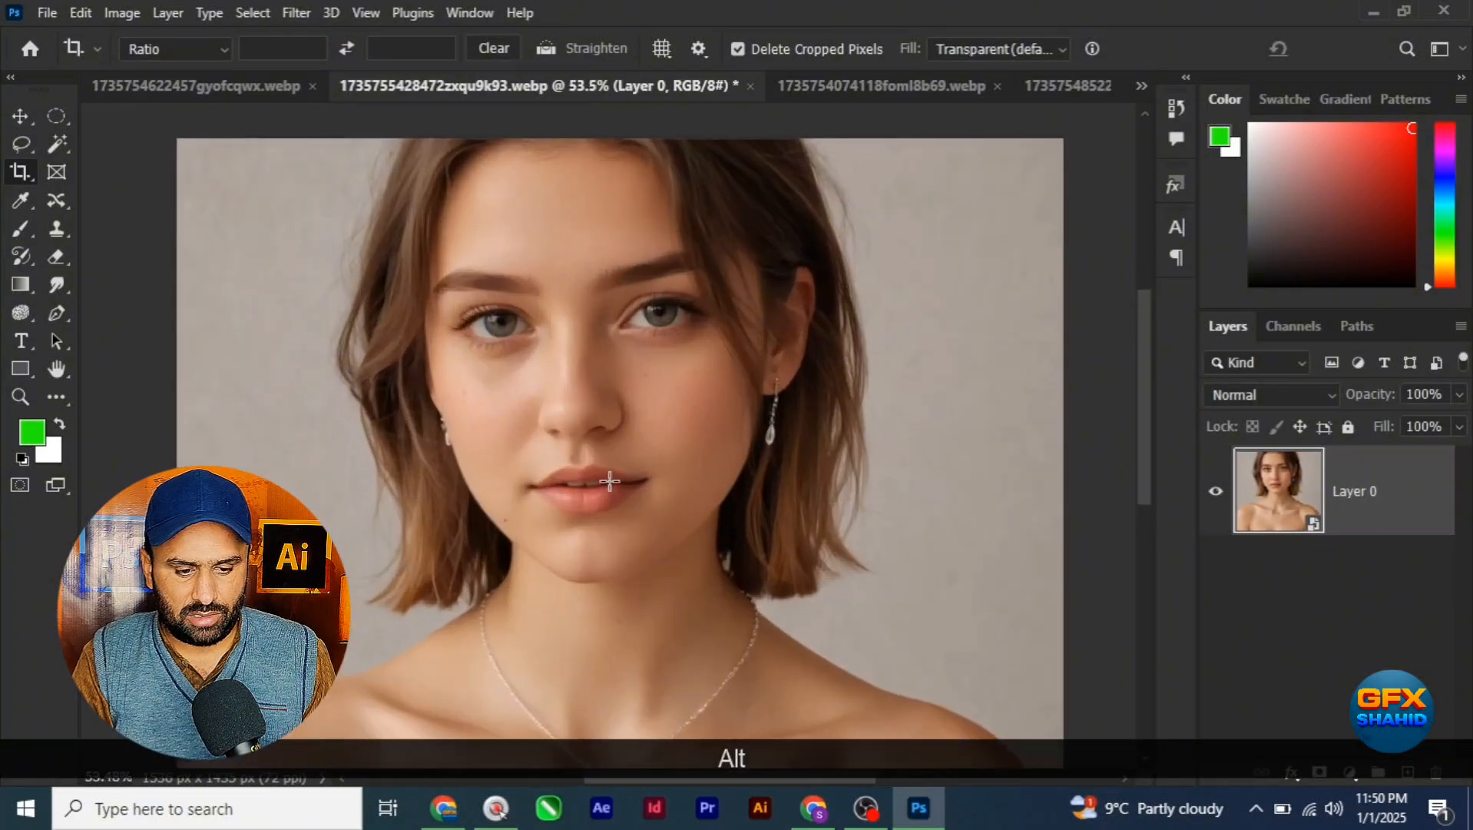
{"action": "left_click", "coordinate": [20, 116]}
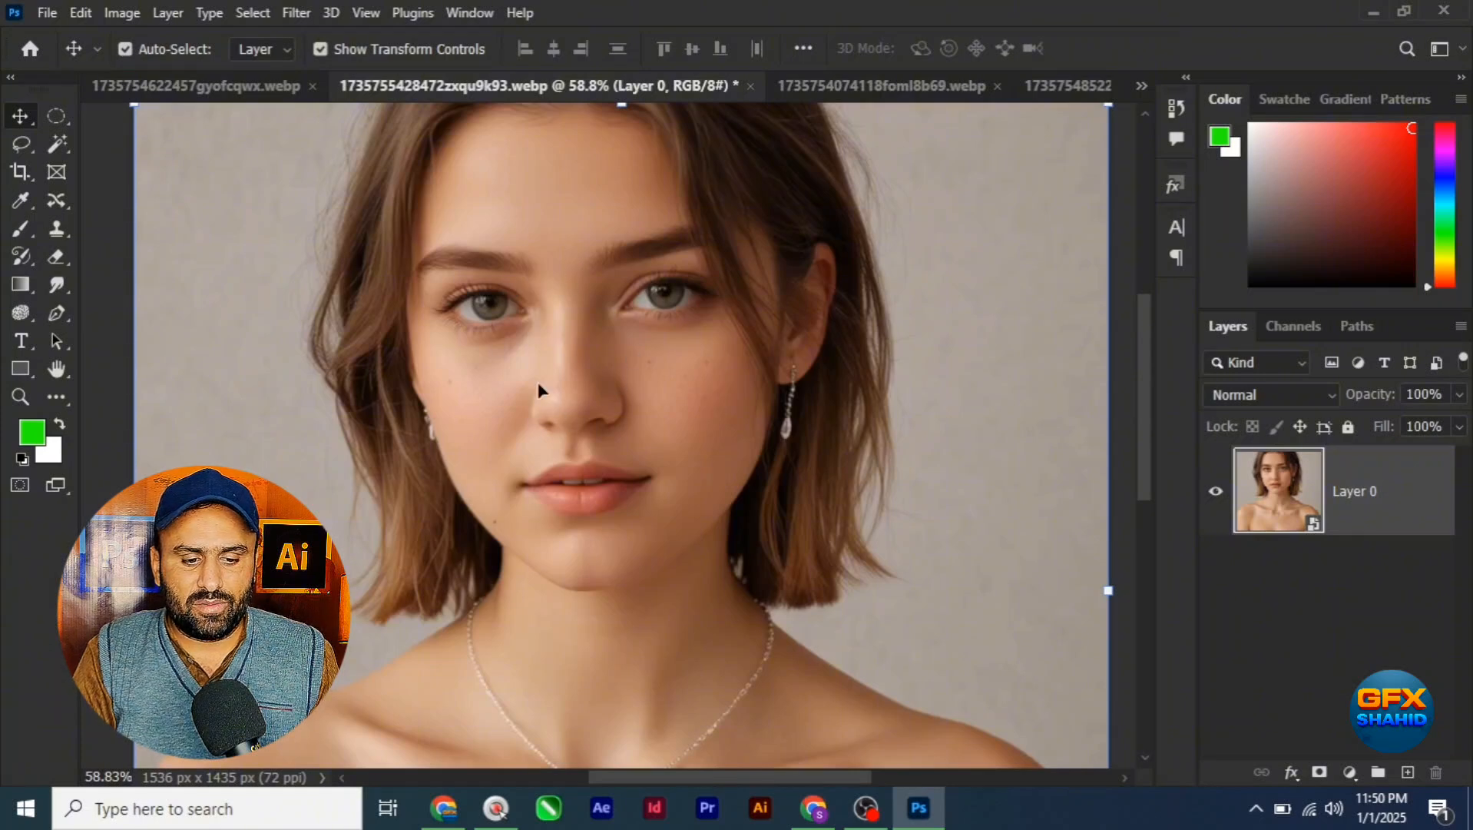
{"action": "left_click", "coordinate": [297, 13]}
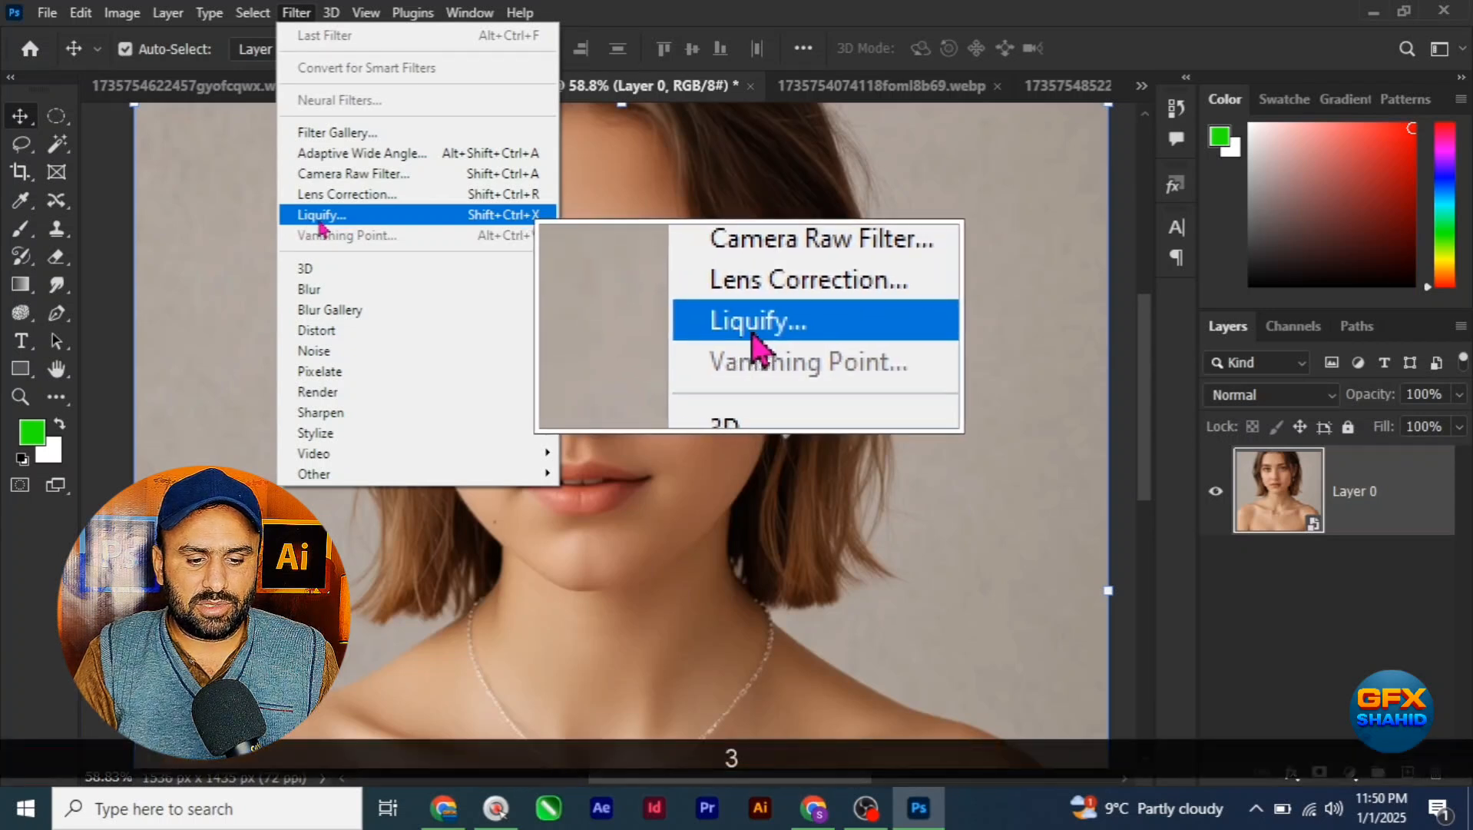
{"action": "left_click", "coordinate": [328, 217]}
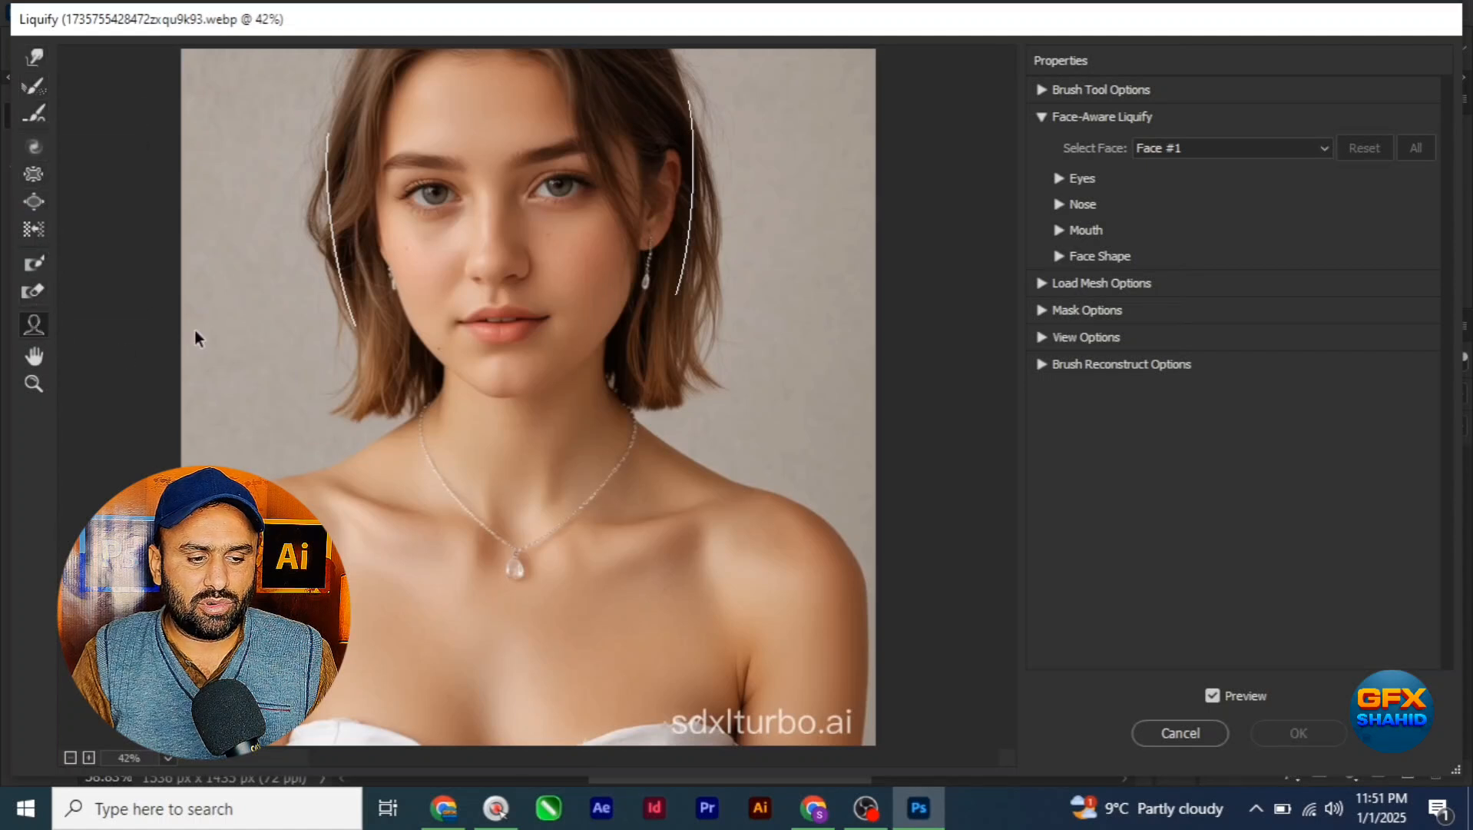
Step: Try reshaping the eye nearer the exposed ear directly on the portrait with the Face tool, and undo the change
{"action": "mouse_move", "coordinate": [543, 190]}
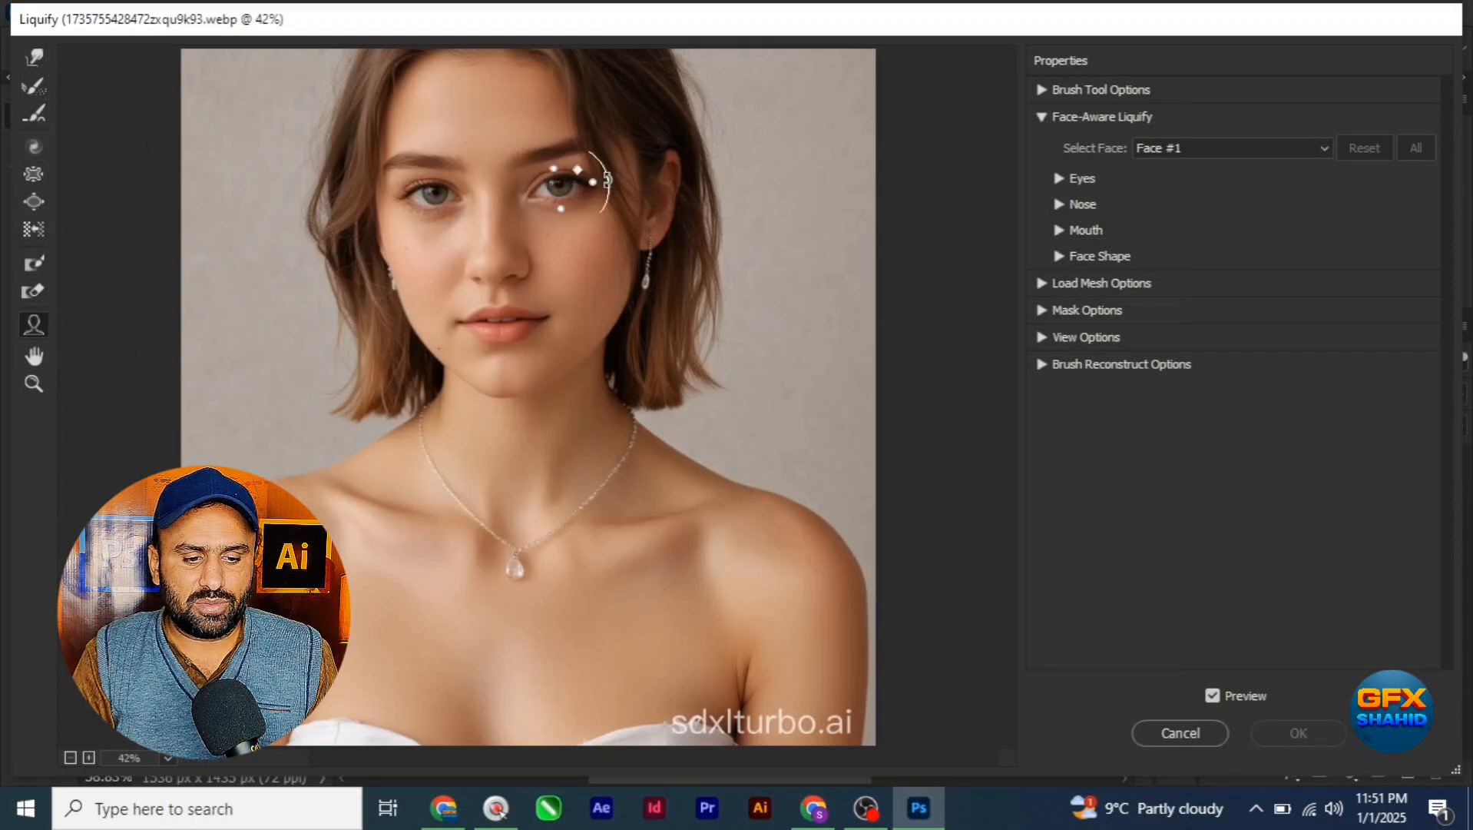
{"action": "left_click_drag", "start_coordinate": [599, 156], "coordinate": [574, 238]}
{"action": "key", "text": "ctrl+z"}
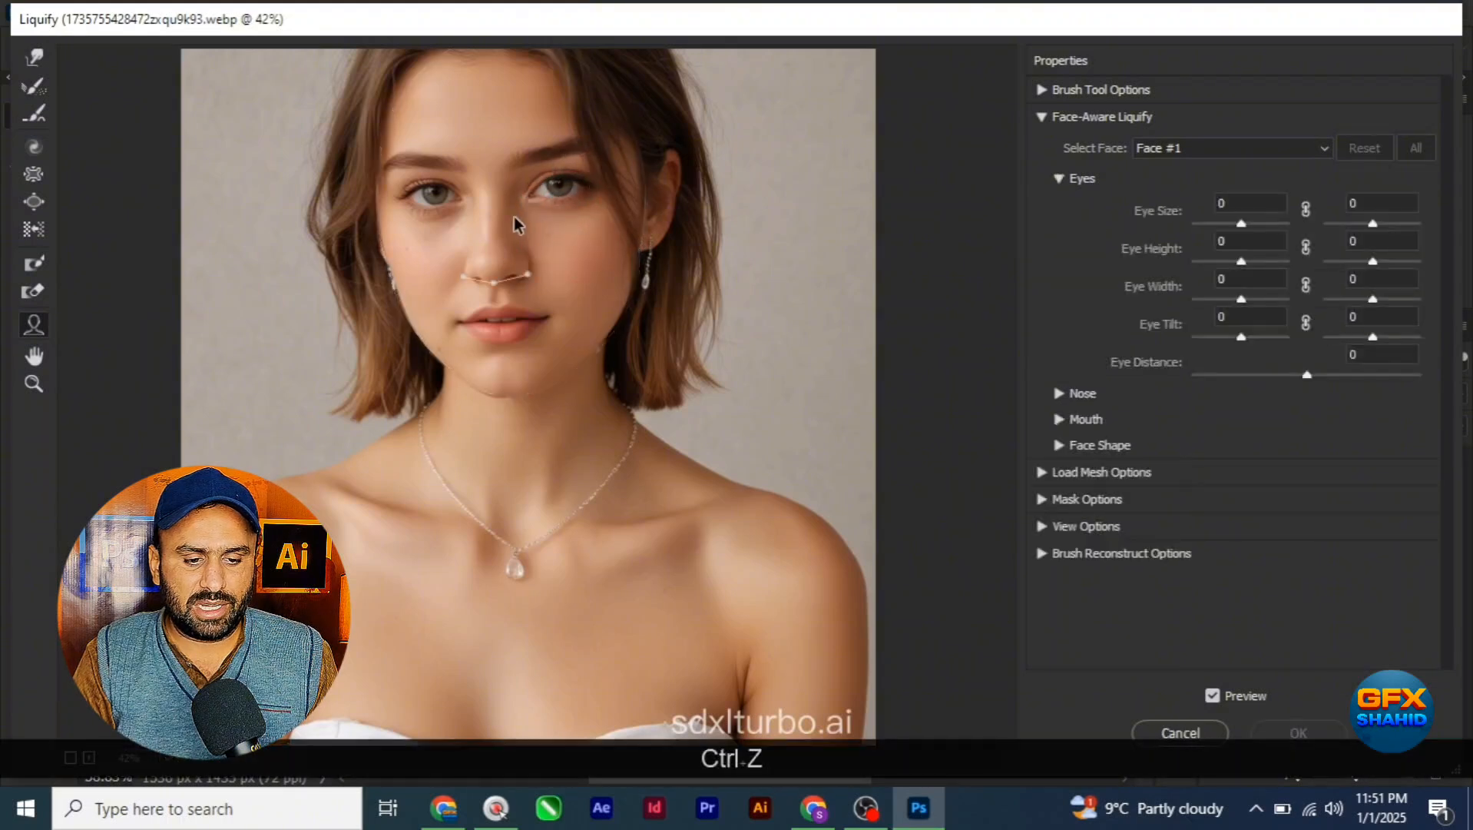
Step: Examine the Face tool's on-image handles around the eyes, forehead, mouth, nose and chin
{"action": "mouse_move", "coordinate": [414, 186]}
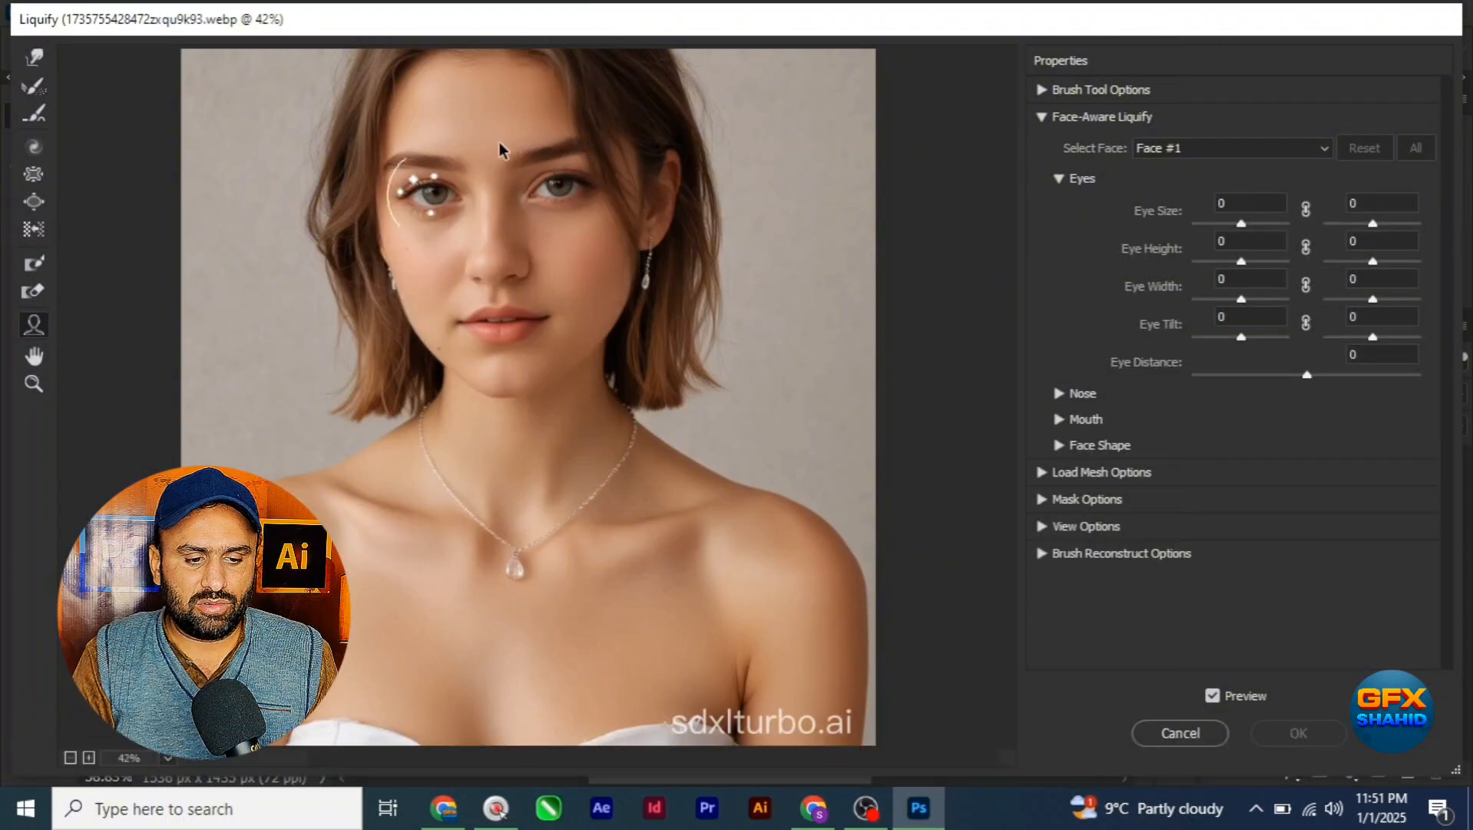
{"action": "mouse_move", "coordinate": [479, 83]}
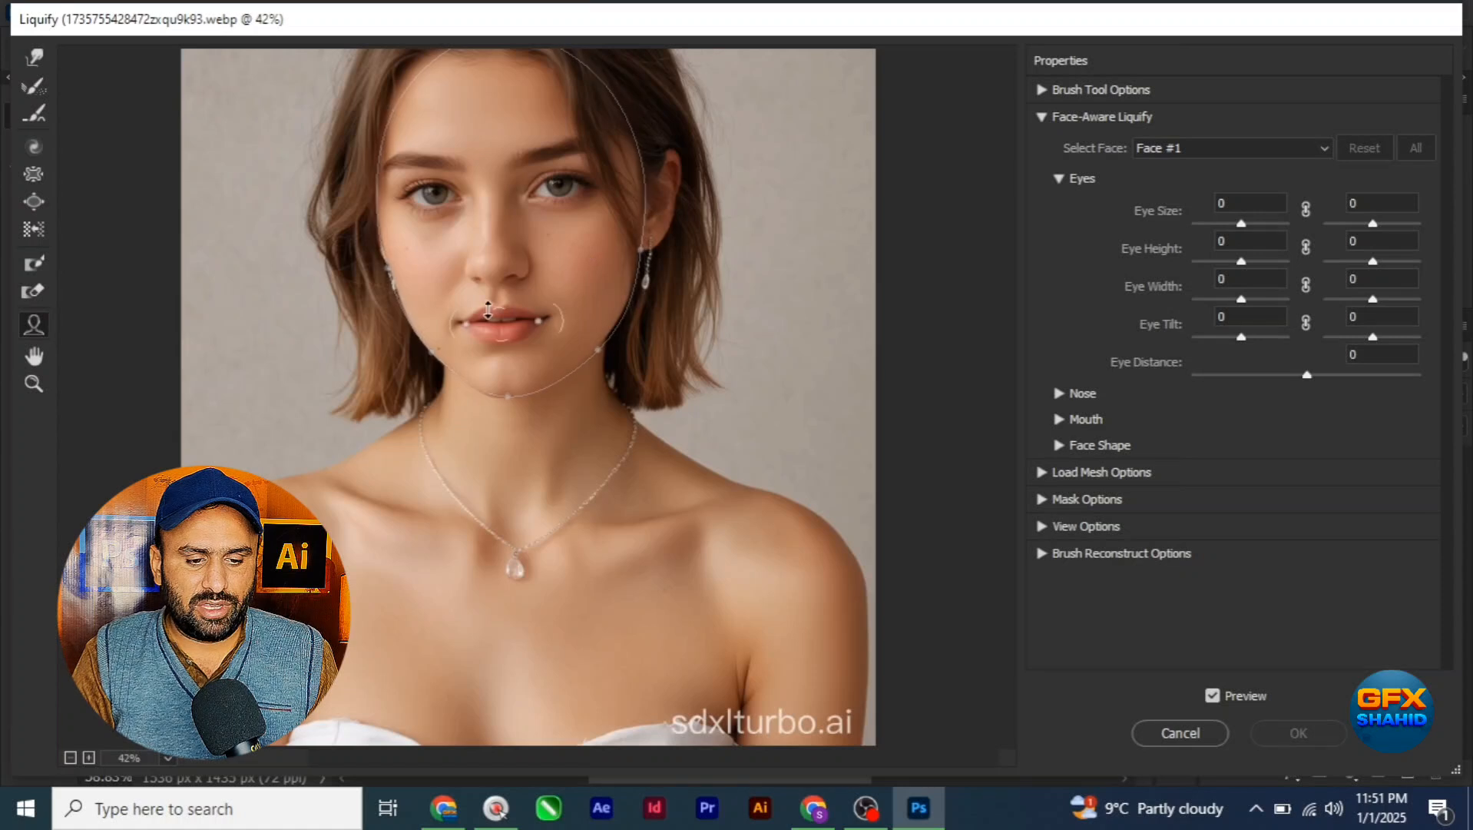
{"action": "mouse_move", "coordinate": [520, 322]}
{"action": "mouse_move", "coordinate": [506, 264]}
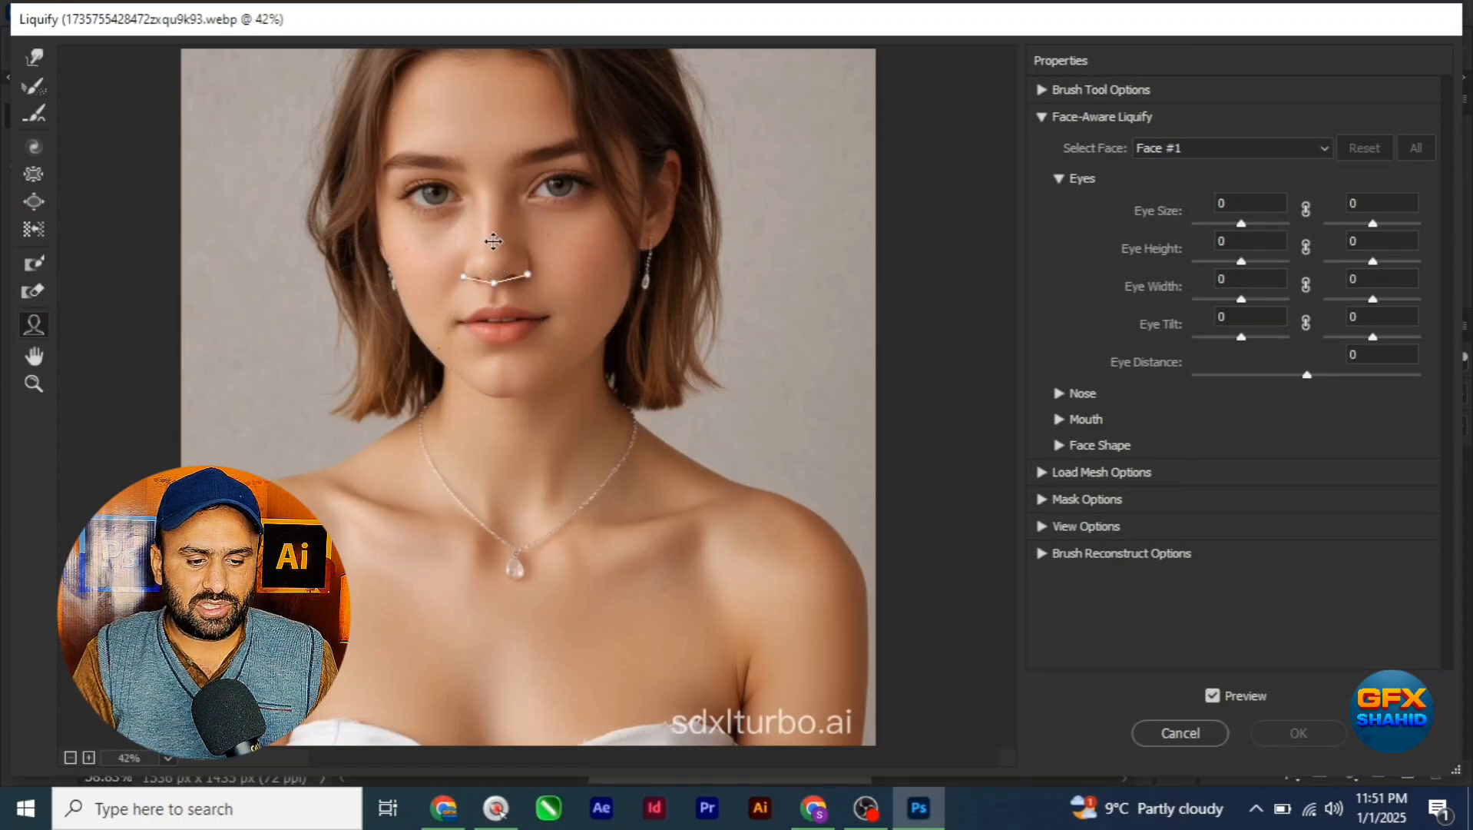
{"action": "mouse_move", "coordinate": [516, 358]}
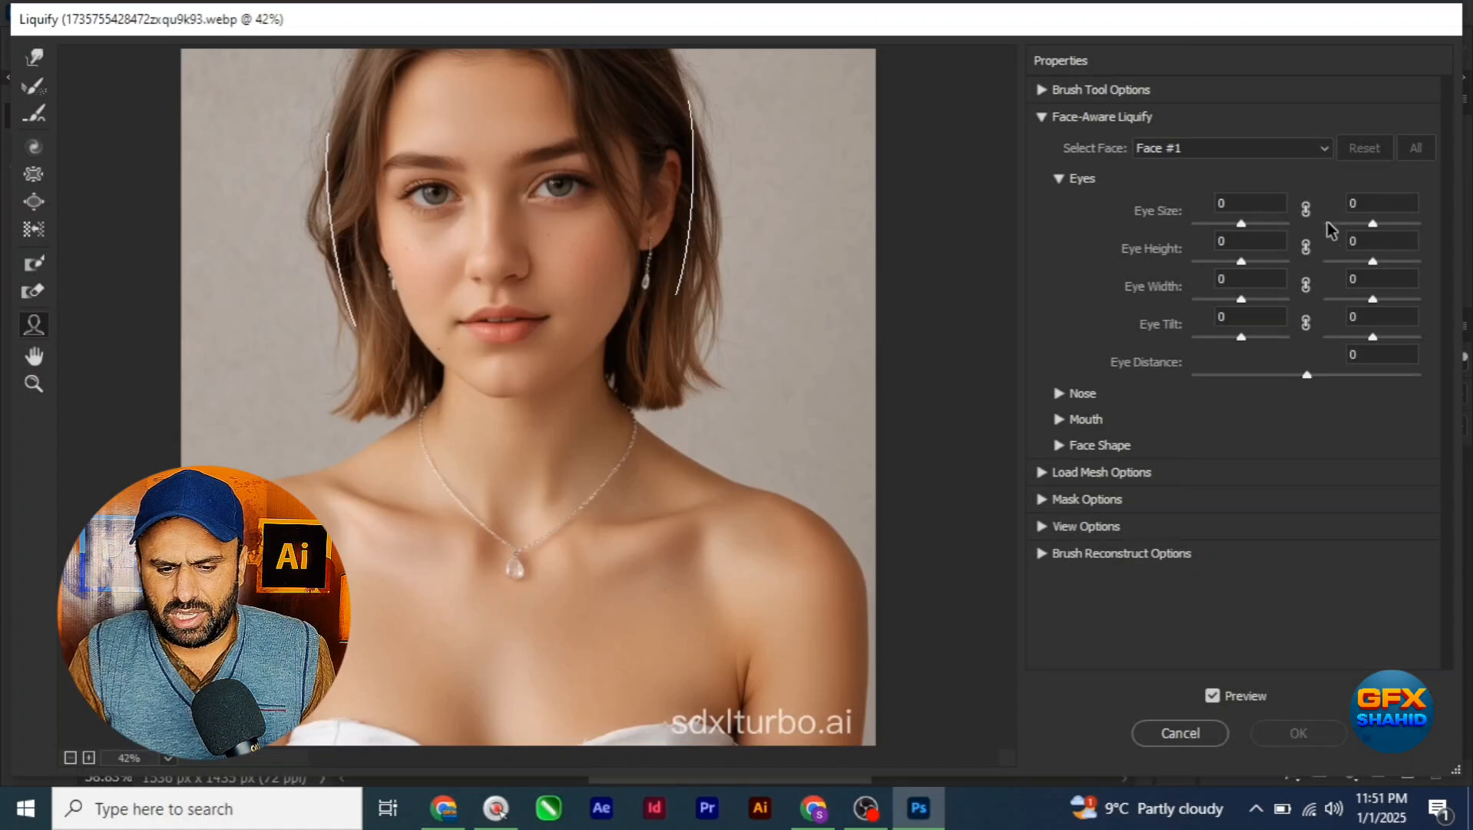
Step: Show the Eyes settings of Face-Aware Liquify for Face #1
{"action": "left_click", "coordinate": [1060, 180]}
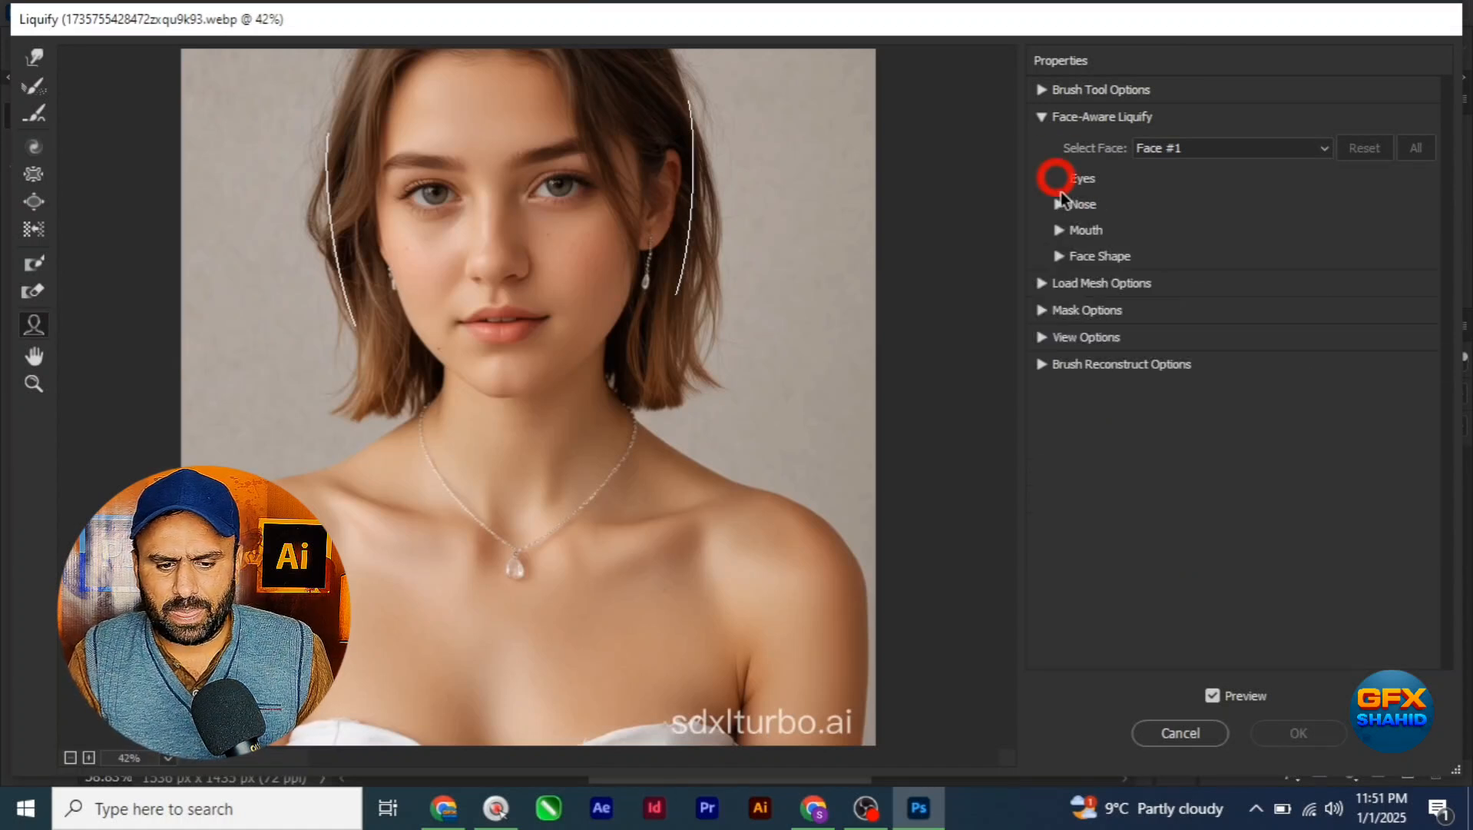
{"action": "left_click", "coordinate": [1040, 118]}
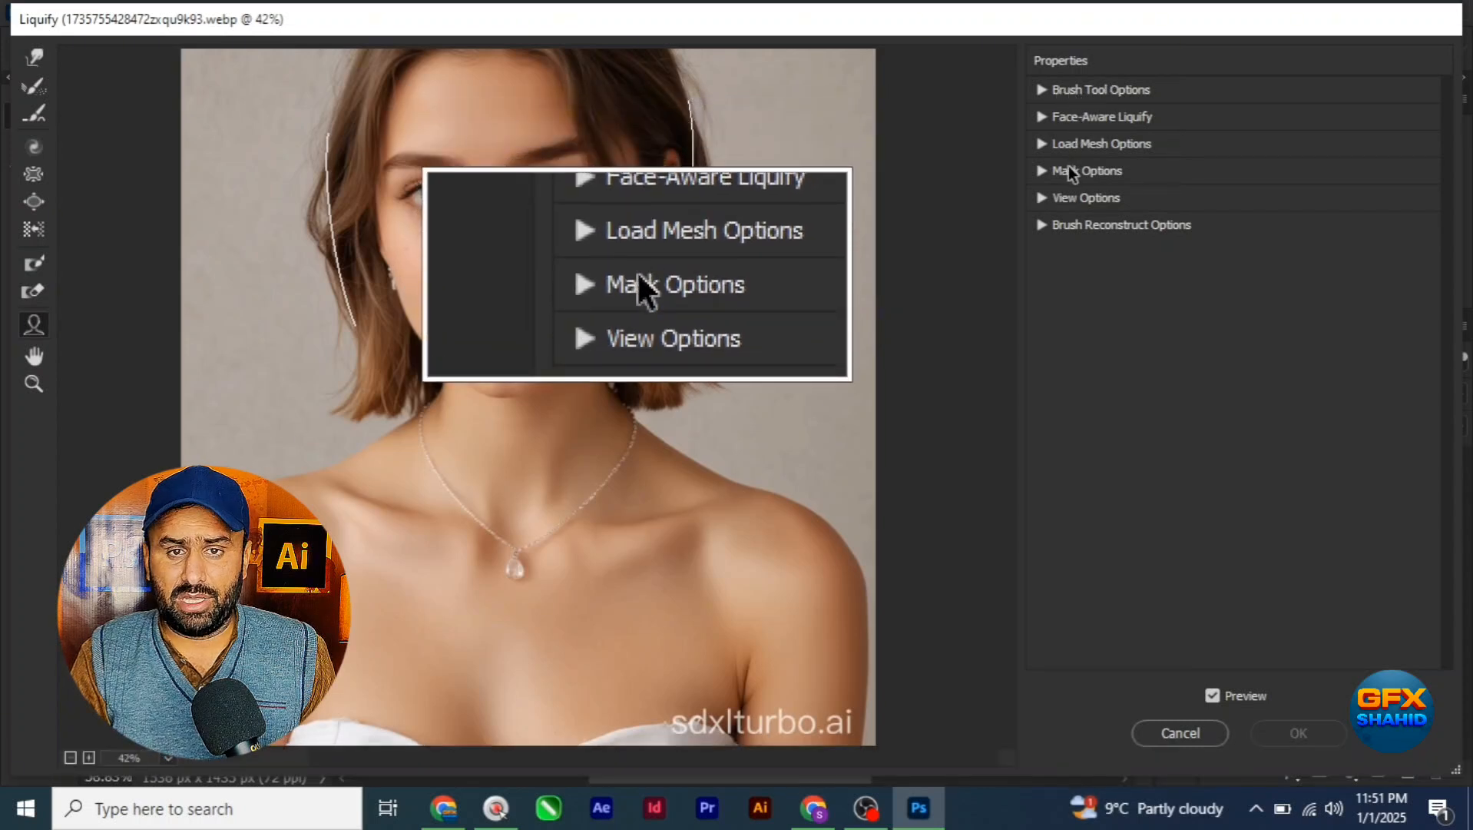
{"action": "left_click", "coordinate": [1044, 118]}
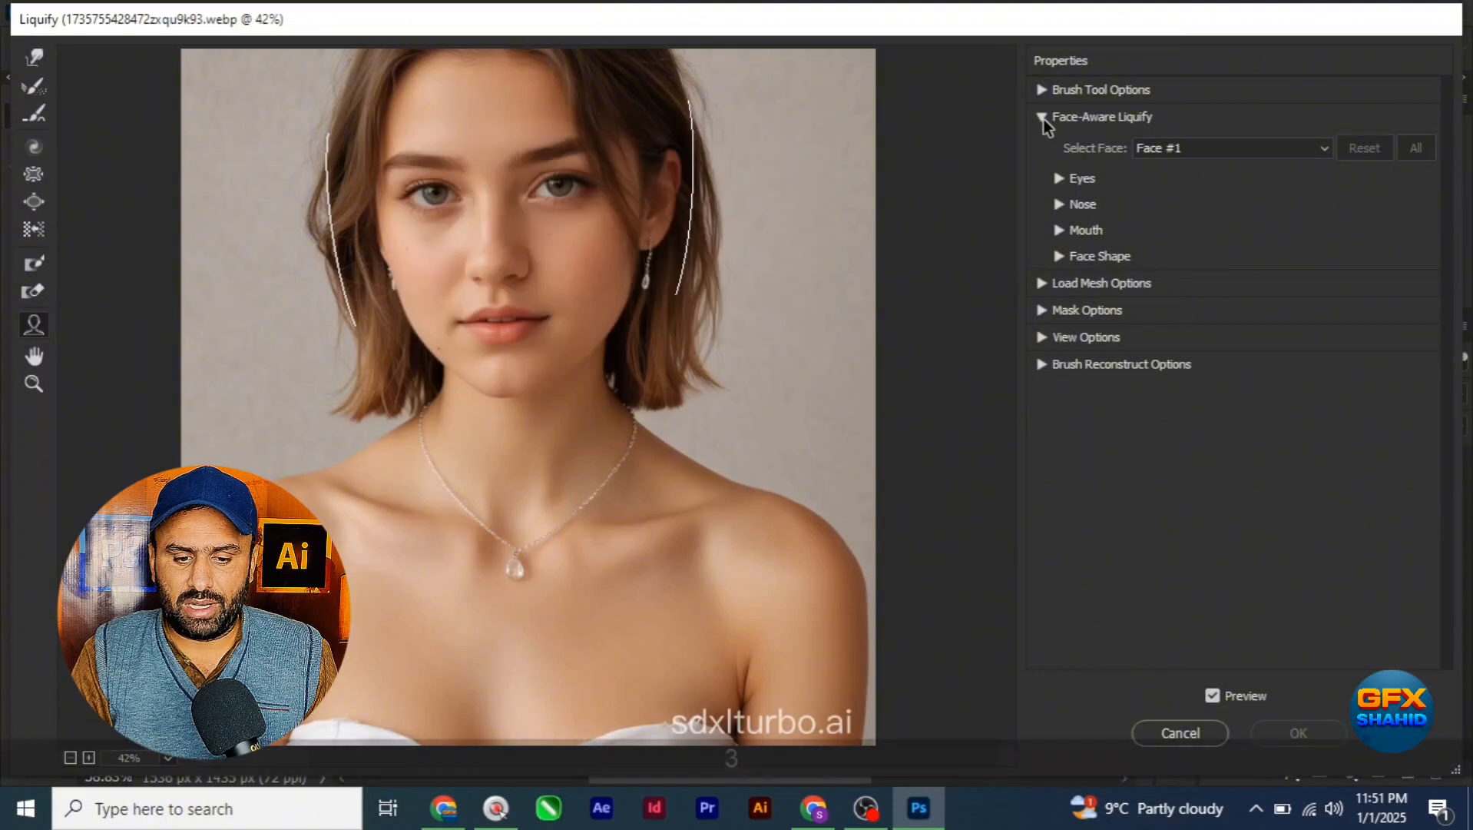
{"action": "left_click", "coordinate": [1059, 182]}
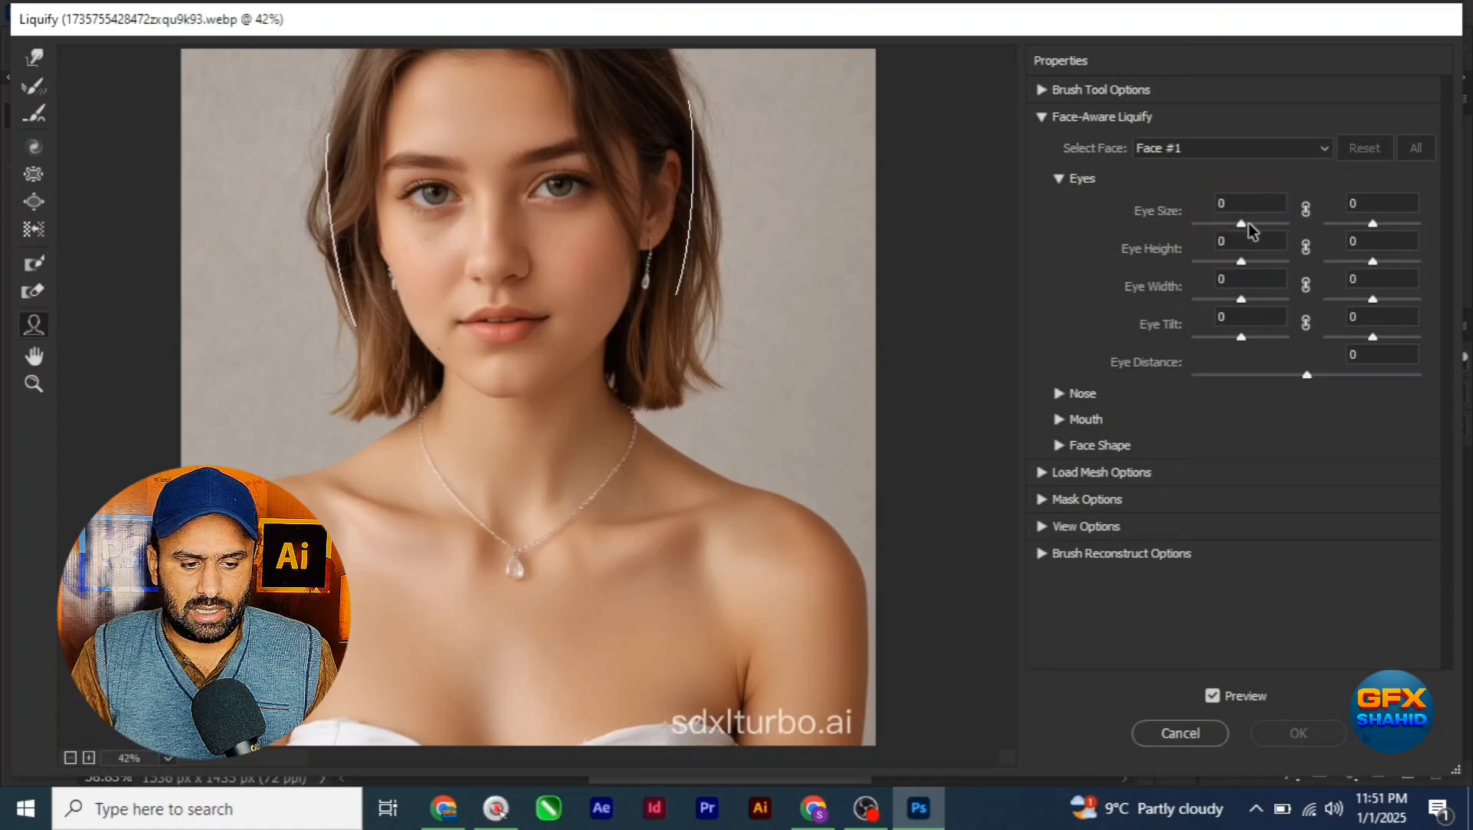
Step: Try out the left Eye Size down to -61 and at -8, match the right eye at -8, and reset the left value to 0
{"action": "mouse_move", "coordinate": [1242, 226]}
{"action": "left_mouse_down"}
{"action": "mouse_move", "coordinate": [1202, 224]}
{"action": "mouse_move", "coordinate": [1245, 218]}
{"action": "left_mouse_up"}
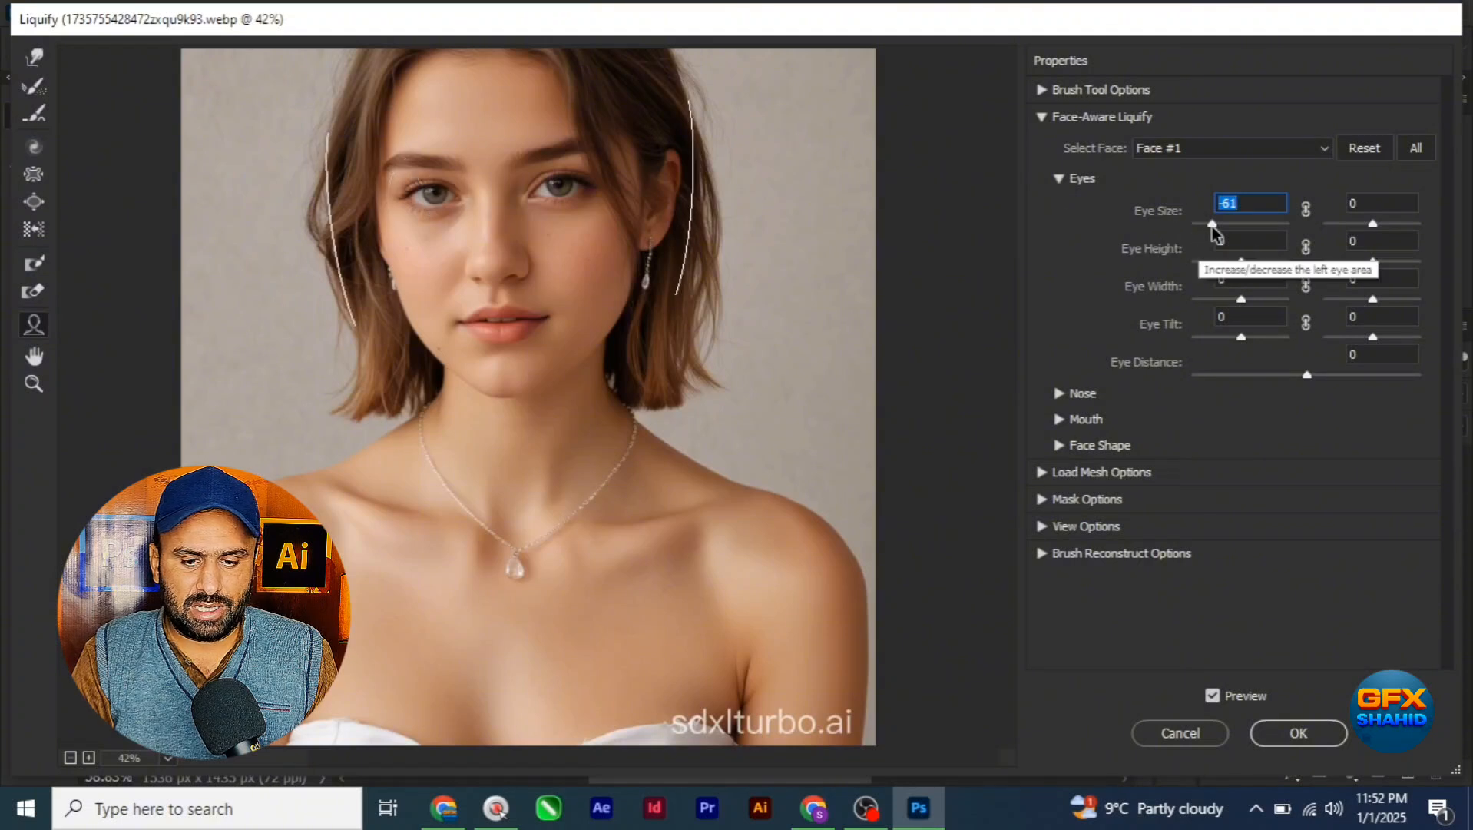
{"action": "left_click_drag", "start_coordinate": [1212, 225], "coordinate": [1233, 227]}
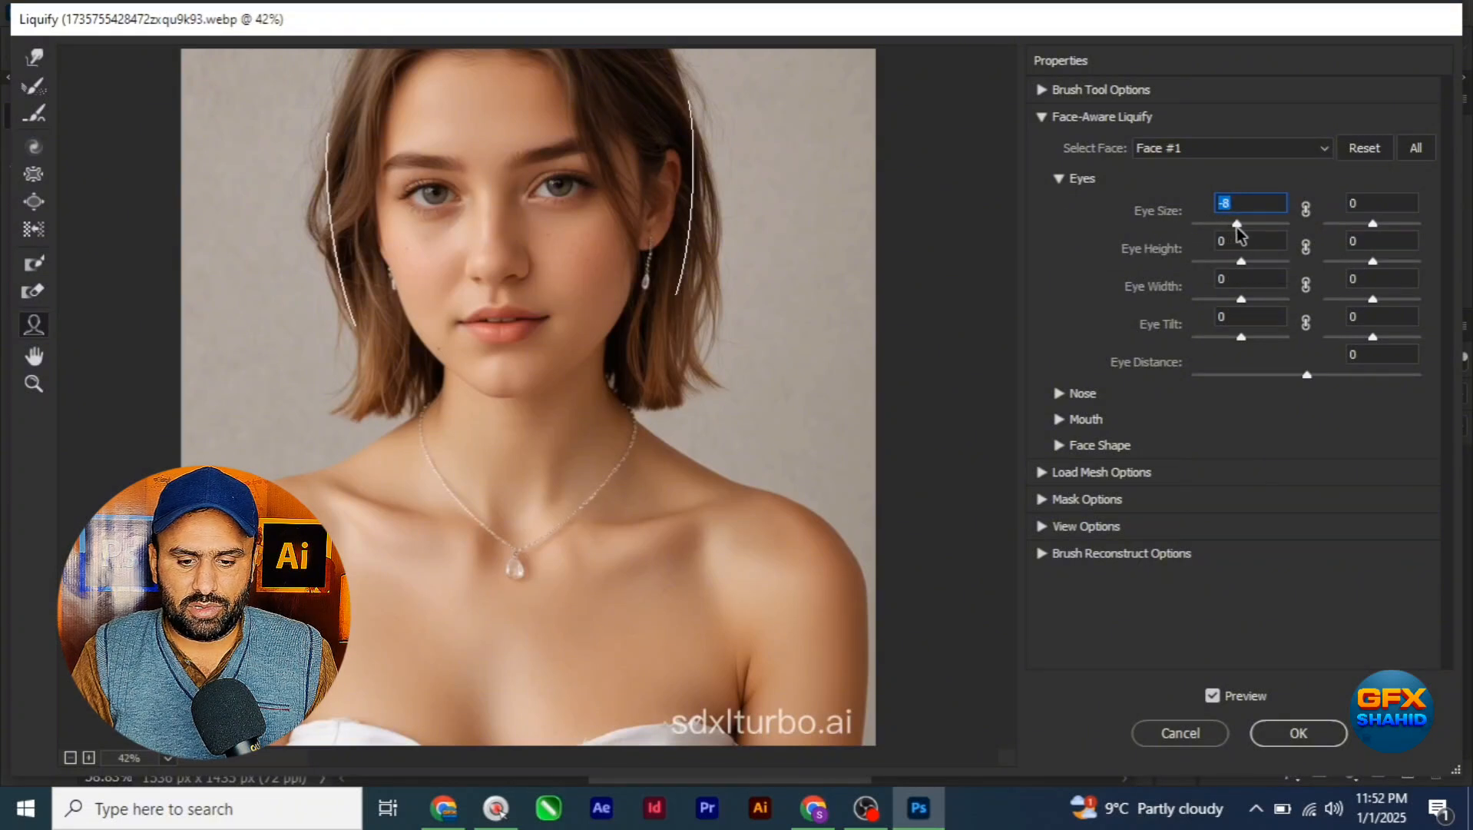
{"action": "left_click", "coordinate": [1307, 209]}
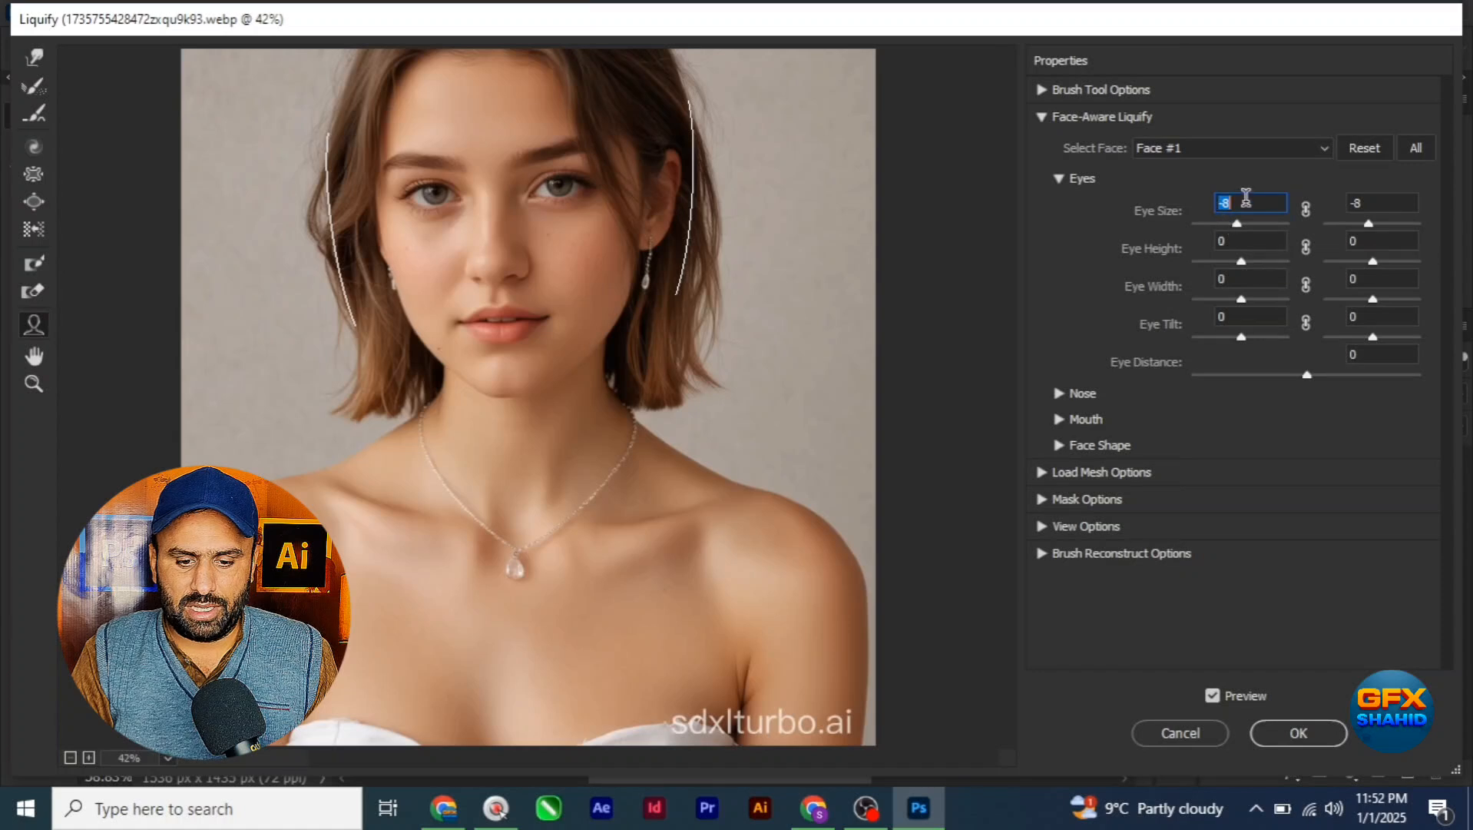
{"action": "type", "text": "0"}
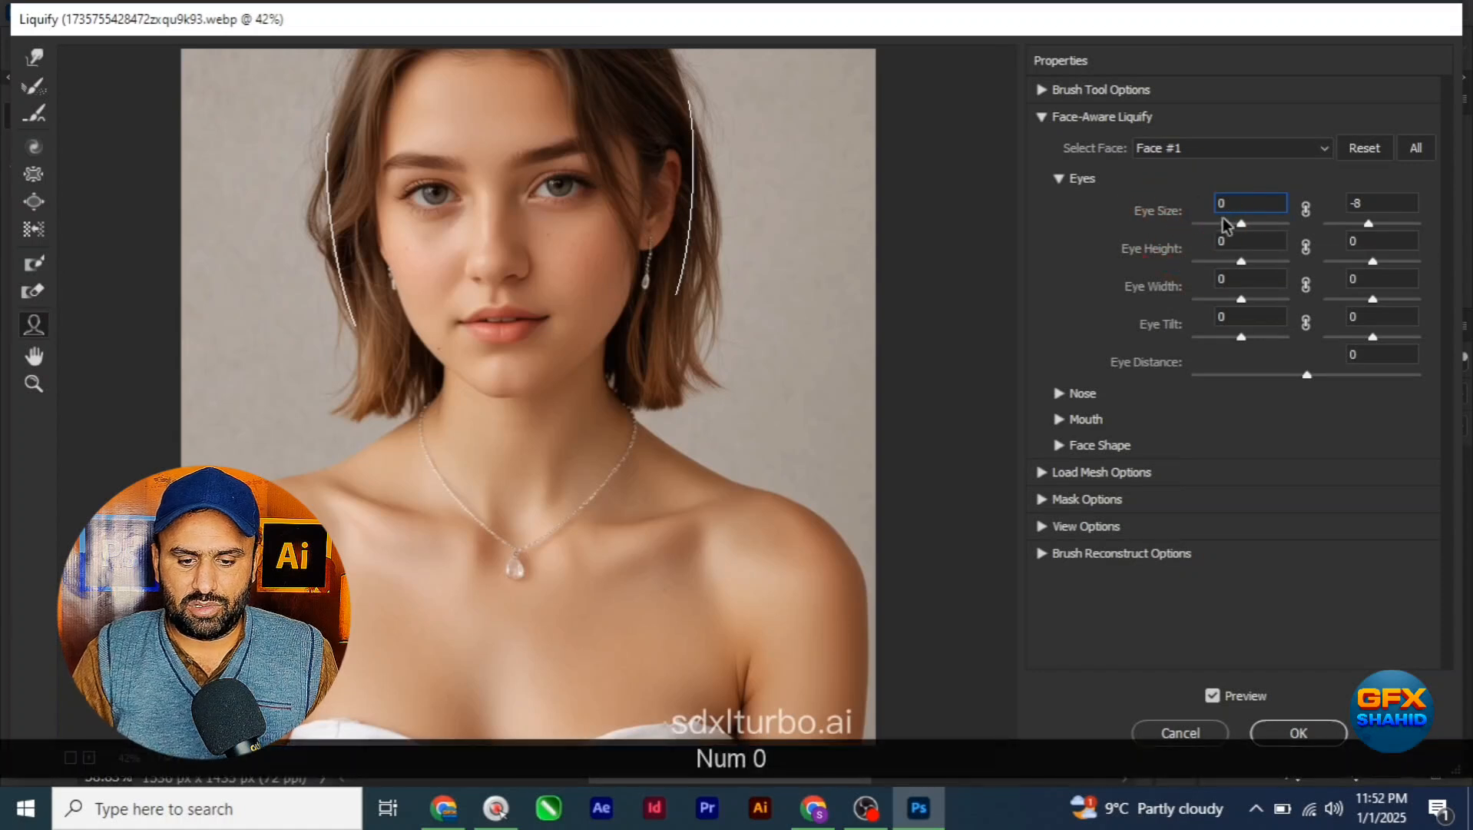
Step: Link the left and right eye values for Eye Size, Eye Height, Eye Width and Eye Tilt, with Eye Size at 0
{"action": "left_click", "coordinate": [1307, 214]}
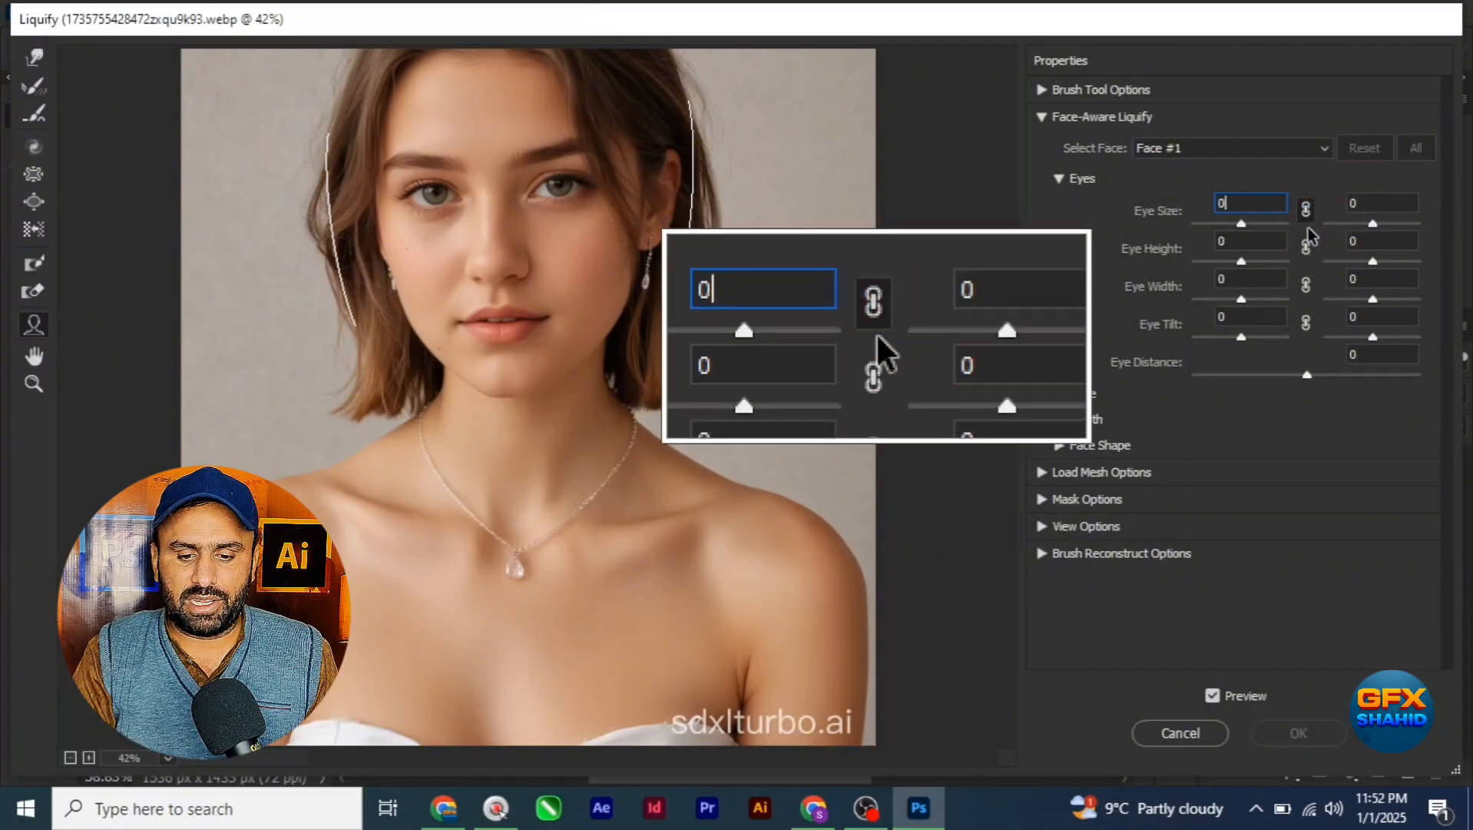
{"action": "left_click", "coordinate": [1307, 324]}
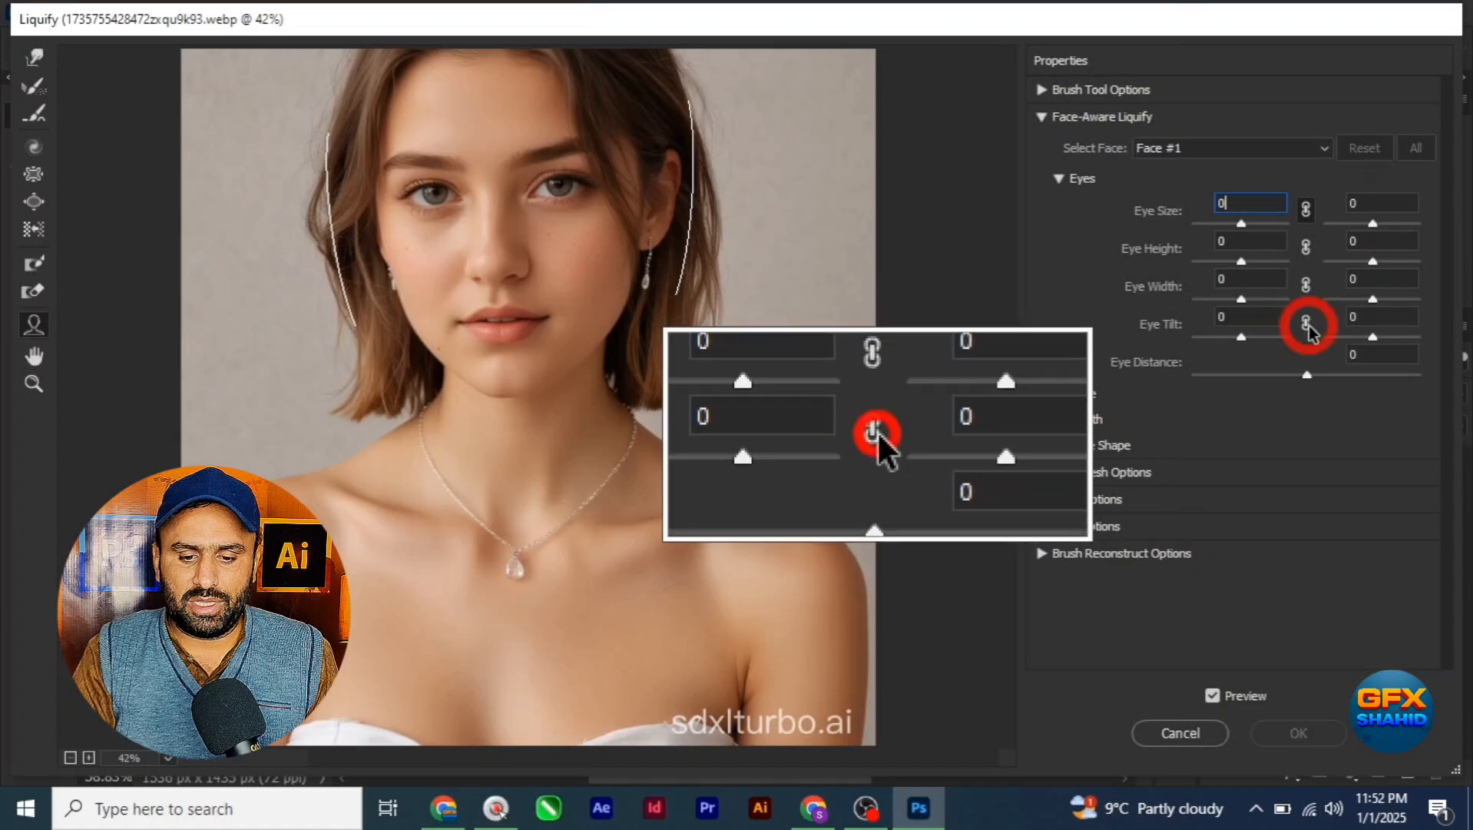
{"action": "left_click", "coordinate": [1307, 285]}
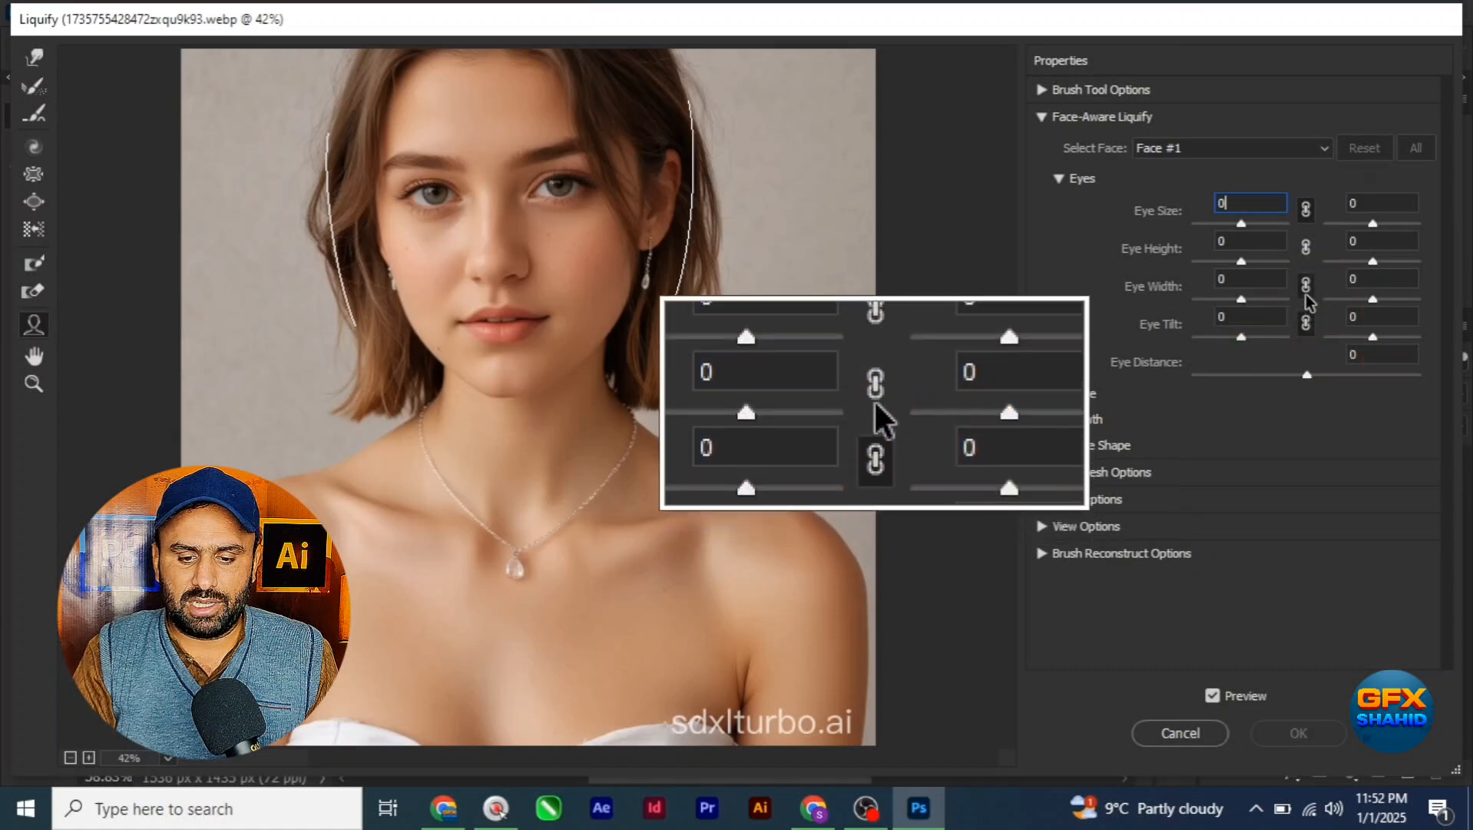
{"action": "left_click", "coordinate": [1306, 250]}
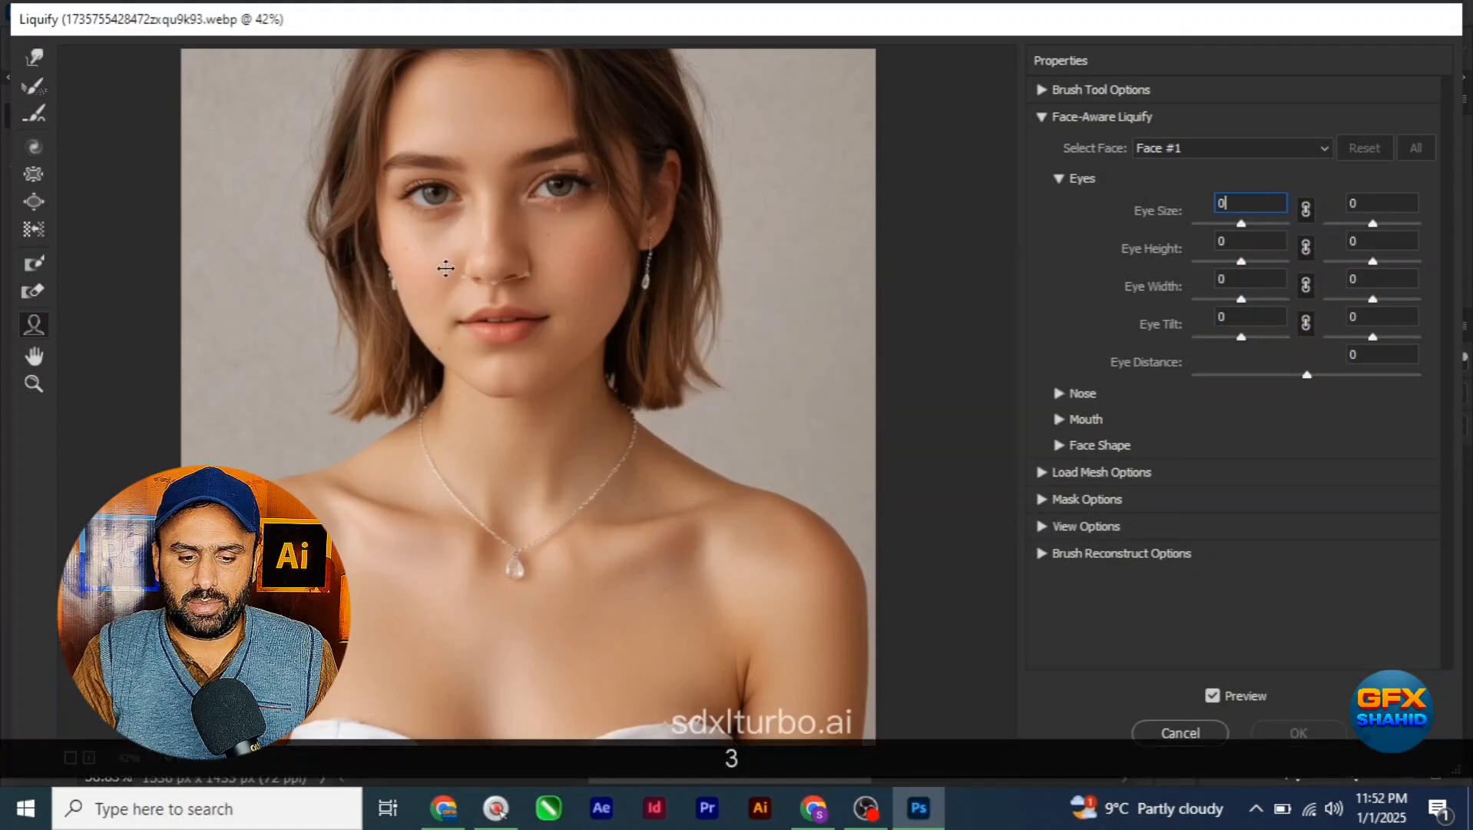
Step: Try the linked Eye Size at 98 and -100, then set it to 93 for both eyes
{"action": "left_click", "coordinate": [1242, 226]}
{"action": "left_click_drag", "start_coordinate": [1242, 226], "coordinate": [1287, 225]}
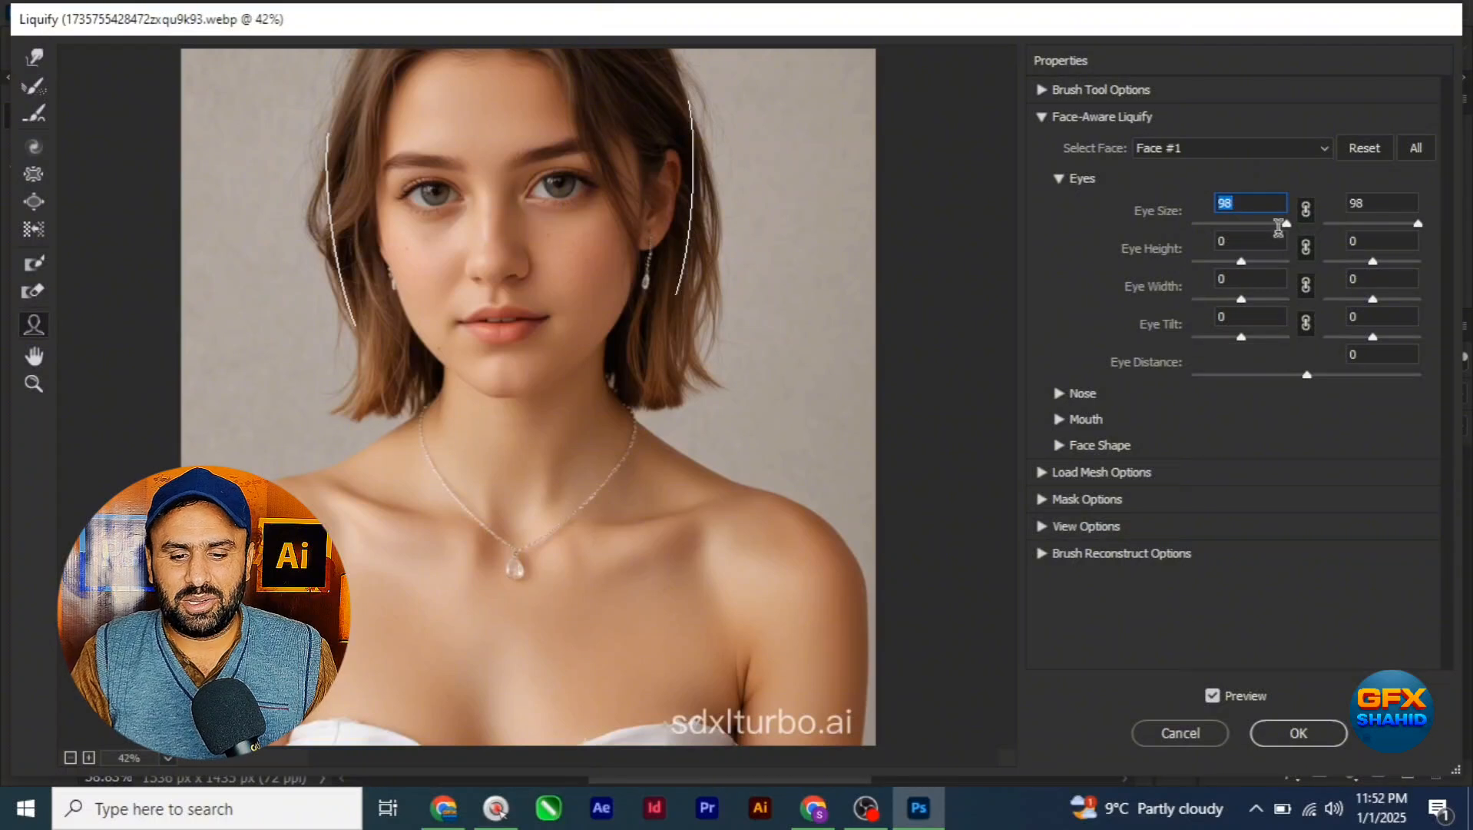
{"action": "left_click", "coordinate": [1239, 233]}
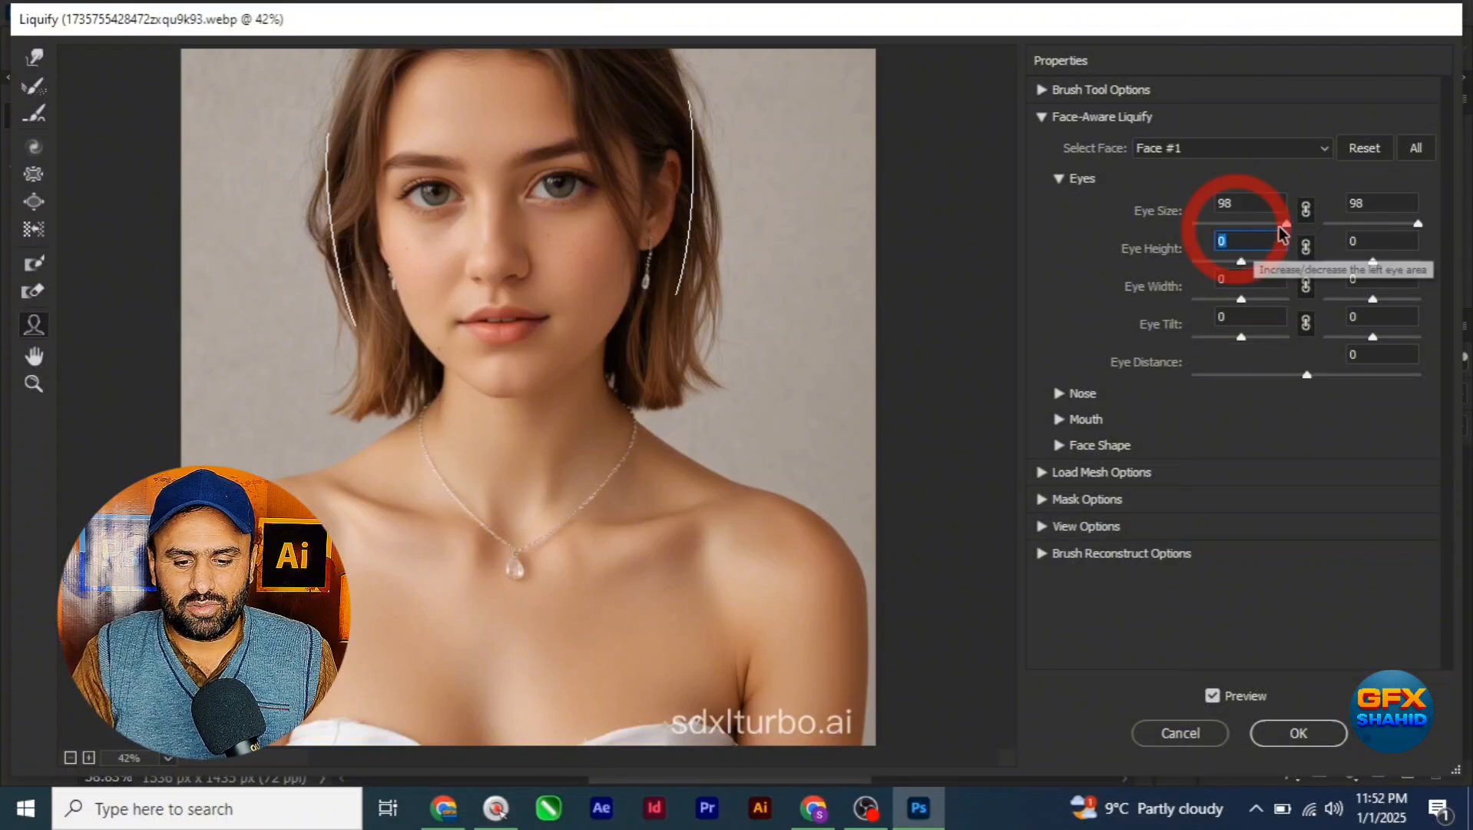
{"action": "left_click_drag", "start_coordinate": [1287, 225], "coordinate": [1214, 227]}
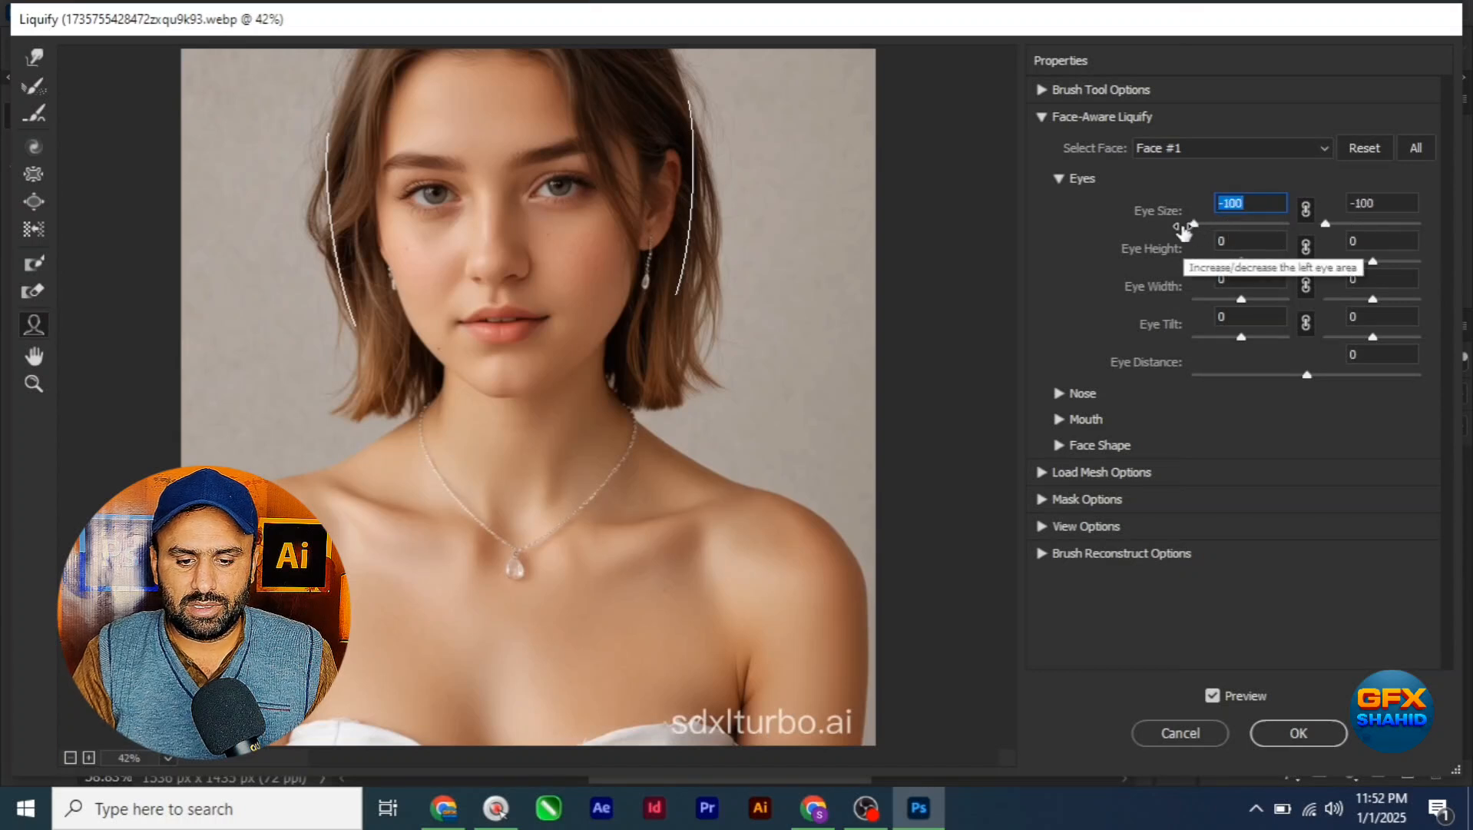
{"action": "left_click_drag", "start_coordinate": [1189, 229], "coordinate": [1285, 231]}
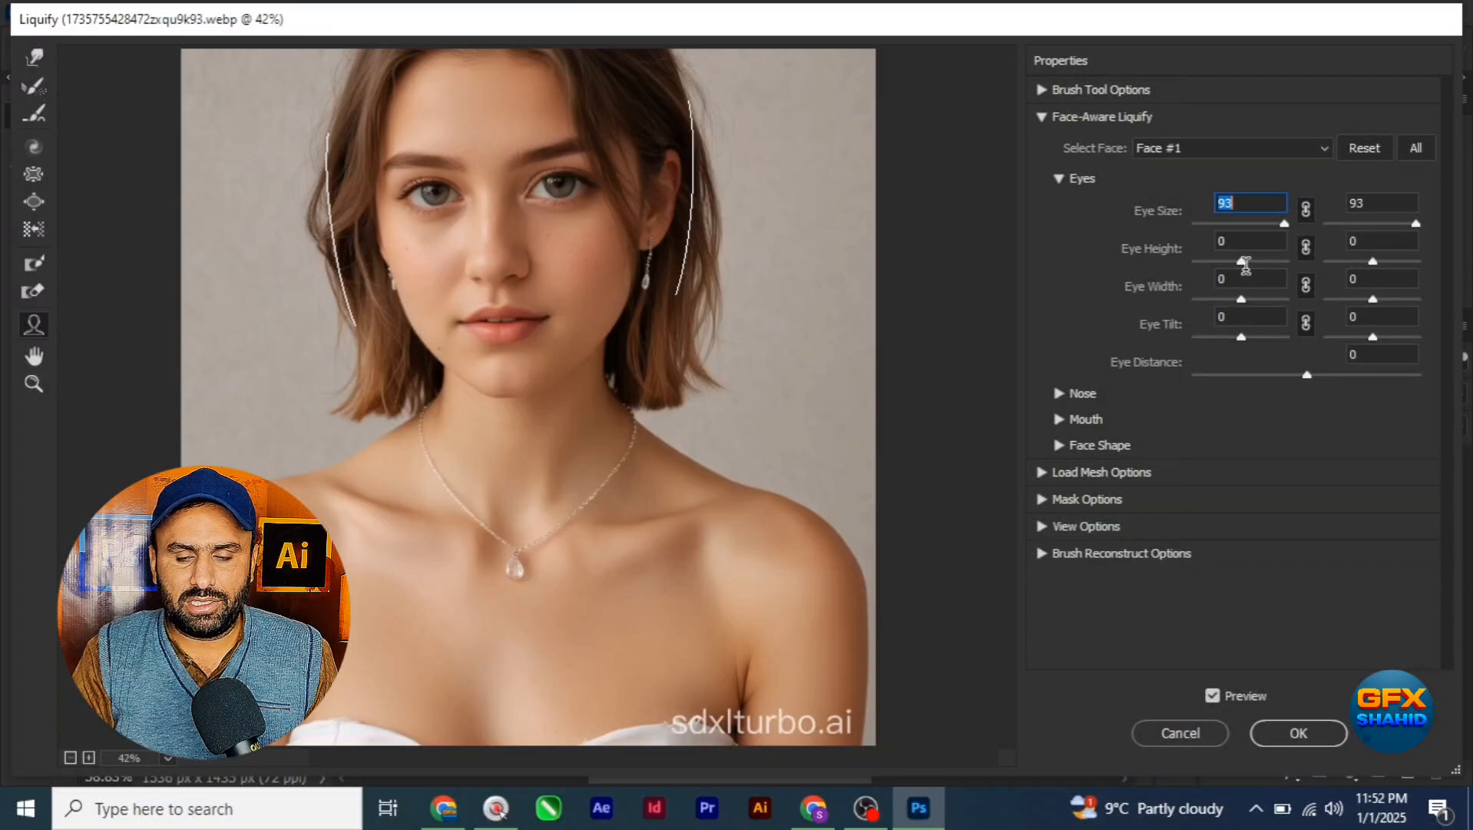
Step: Set Eye Height to 100 and Eye Width to 95 for both linked eyes
{"action": "left_click", "coordinate": [1242, 263]}
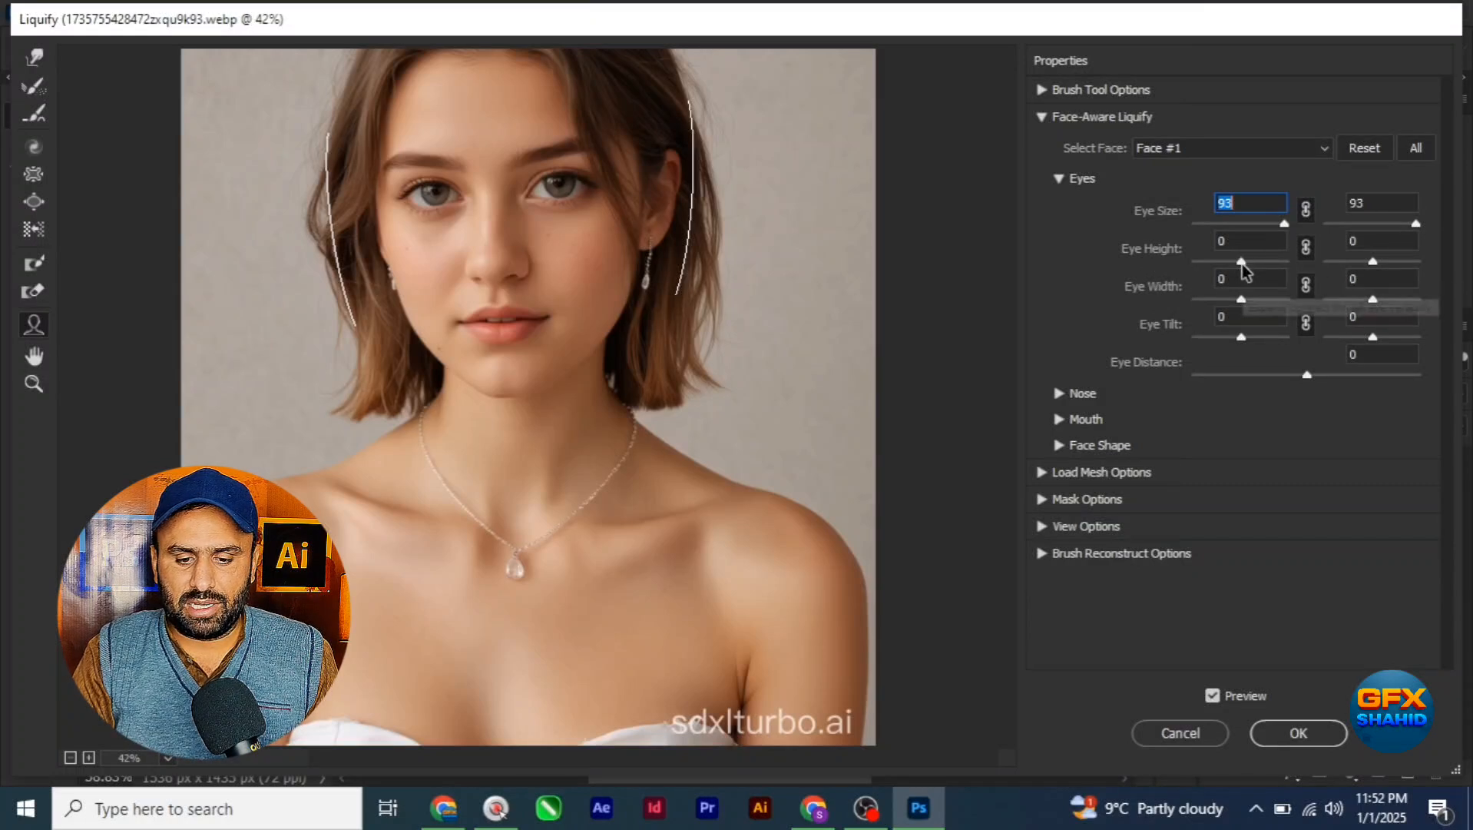
{"action": "left_click_drag", "start_coordinate": [1242, 263], "coordinate": [1196, 265]}
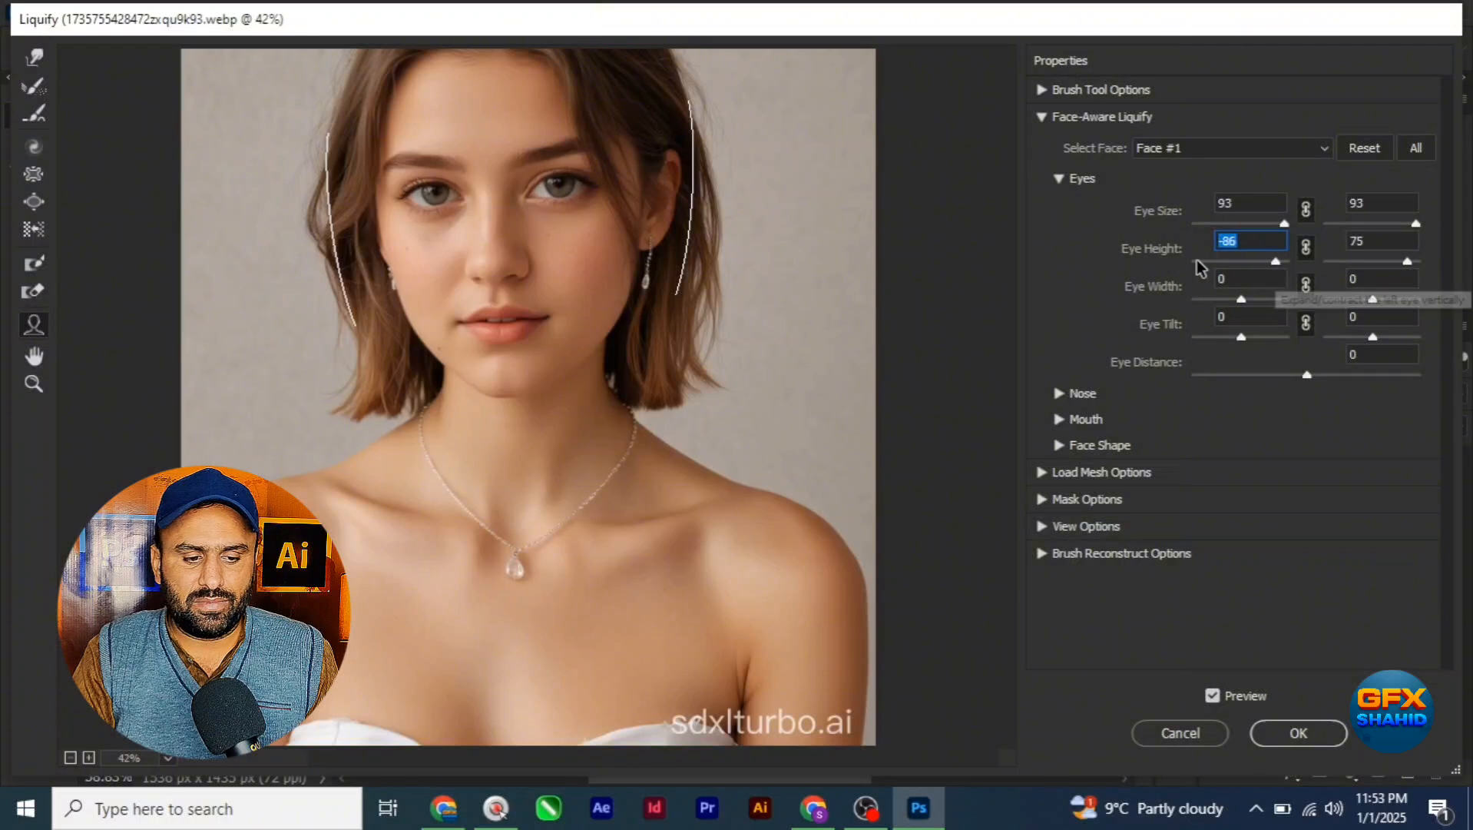
{"action": "left_click", "coordinate": [1307, 265]}
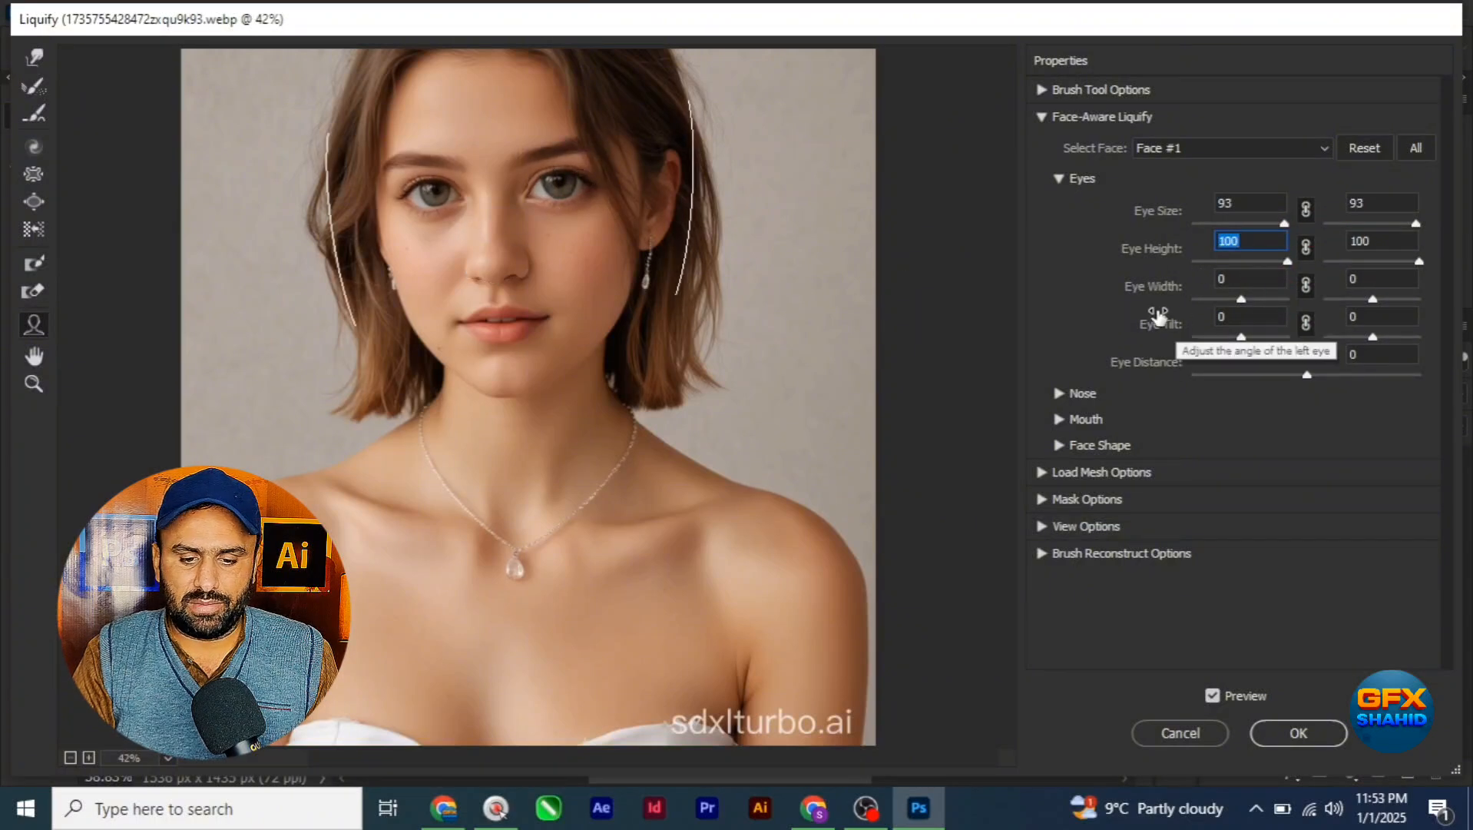
{"action": "mouse_move", "coordinate": [1241, 300]}
{"action": "left_mouse_down"}
{"action": "mouse_move", "coordinate": [1255, 301]}
{"action": "mouse_move", "coordinate": [1205, 299]}
{"action": "mouse_move", "coordinate": [1275, 299]}
{"action": "mouse_move", "coordinate": [1203, 300]}
{"action": "mouse_move", "coordinate": [1256, 300]}
{"action": "mouse_move", "coordinate": [1241, 301]}
{"action": "left_mouse_up"}
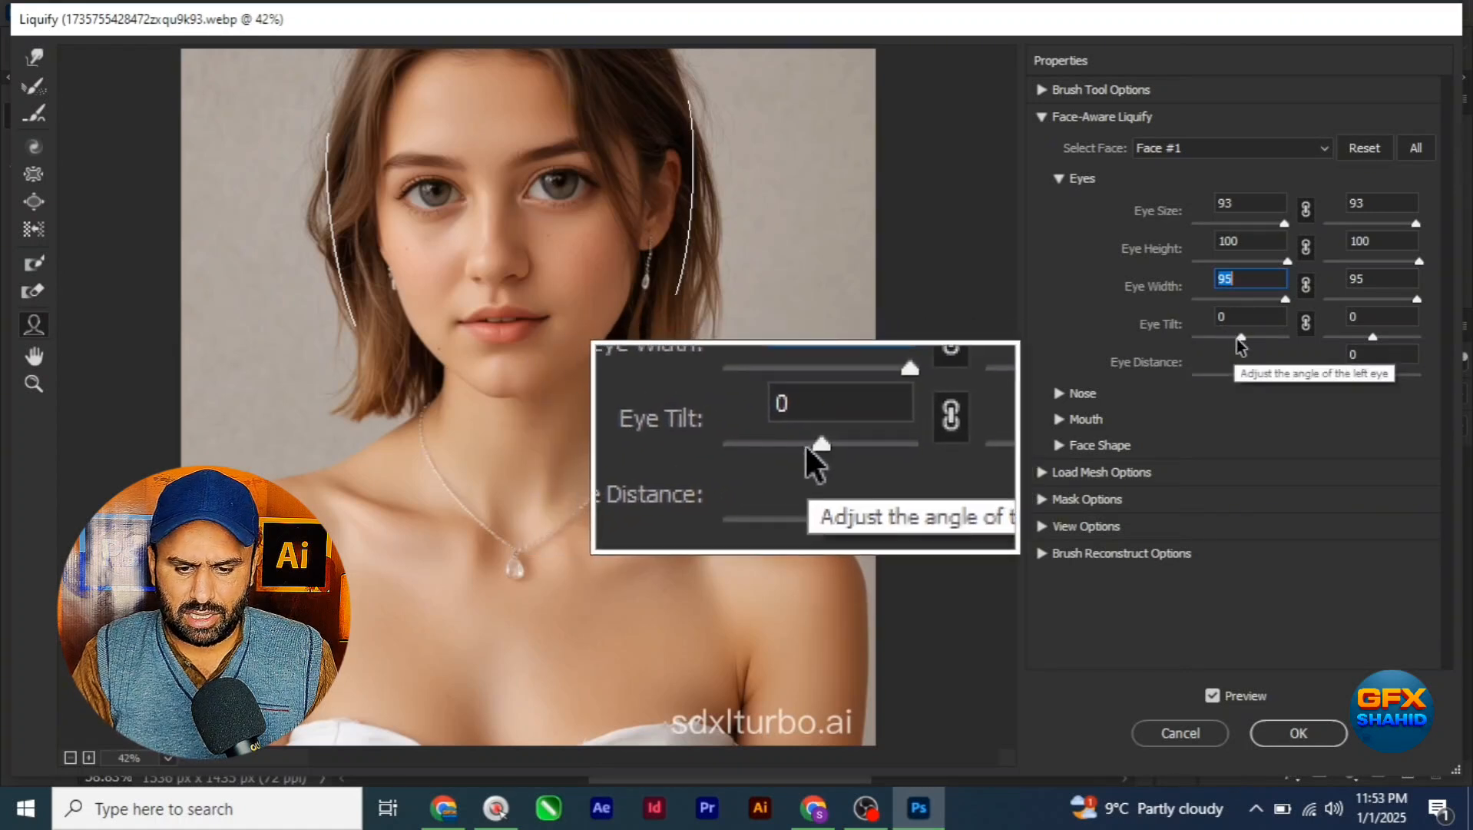
Step: Set Eye Tilt to 3 for both eyes after trying -31, and set Eye Distance to 3
{"action": "mouse_move", "coordinate": [1242, 344]}
{"action": "left_mouse_down"}
{"action": "mouse_move", "coordinate": [1260, 342]}
{"action": "mouse_move", "coordinate": [1203, 344]}
{"action": "mouse_move", "coordinate": [1261, 345]}
{"action": "mouse_move", "coordinate": [1228, 345]}
{"action": "left_mouse_up"}
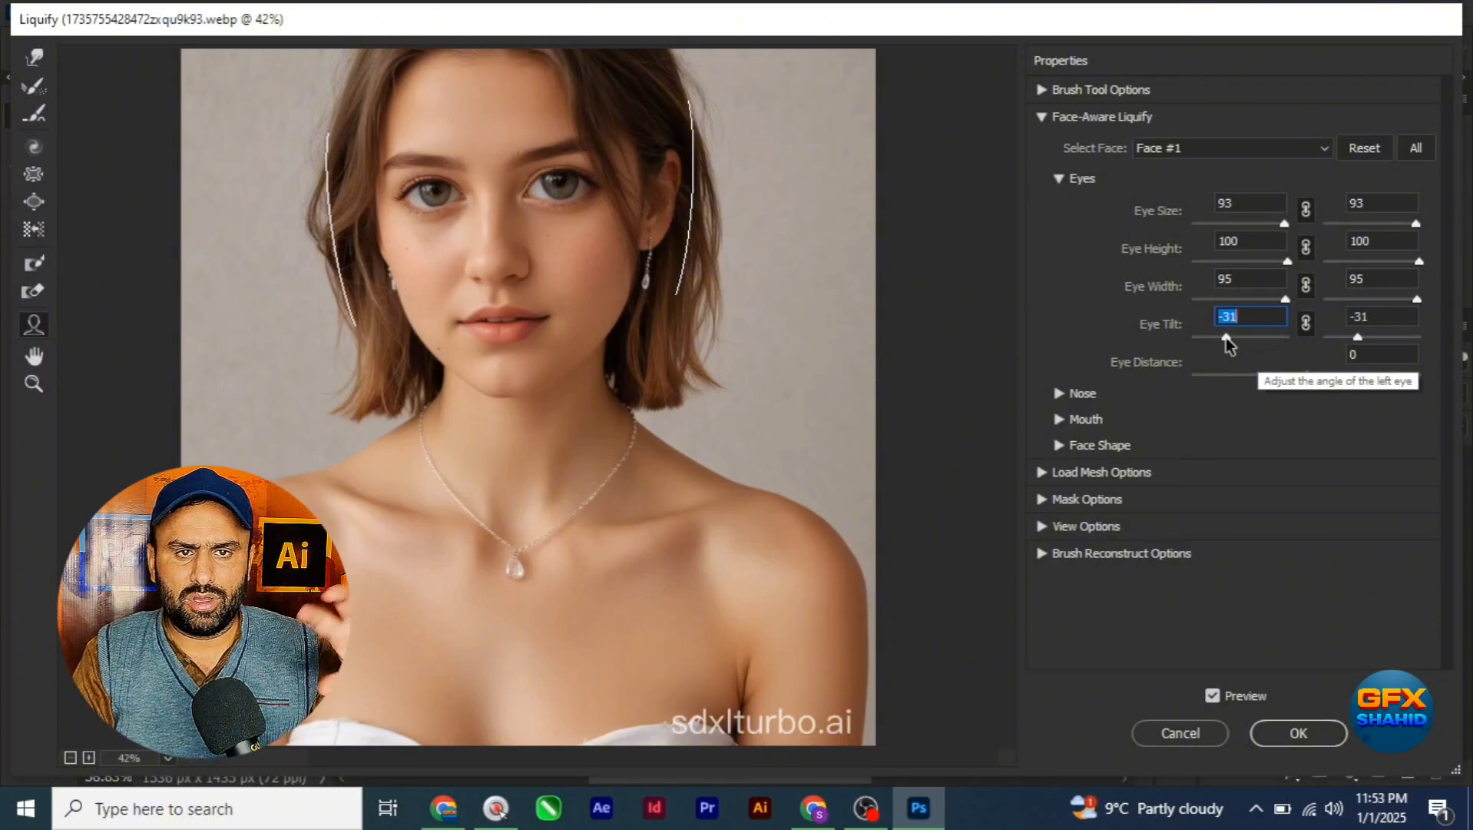
{"action": "mouse_move", "coordinate": [1226, 345]}
{"action": "left_mouse_down"}
{"action": "mouse_move", "coordinate": [1206, 341]}
{"action": "mouse_move", "coordinate": [1258, 343]}
{"action": "mouse_move", "coordinate": [1244, 344]}
{"action": "left_mouse_up"}
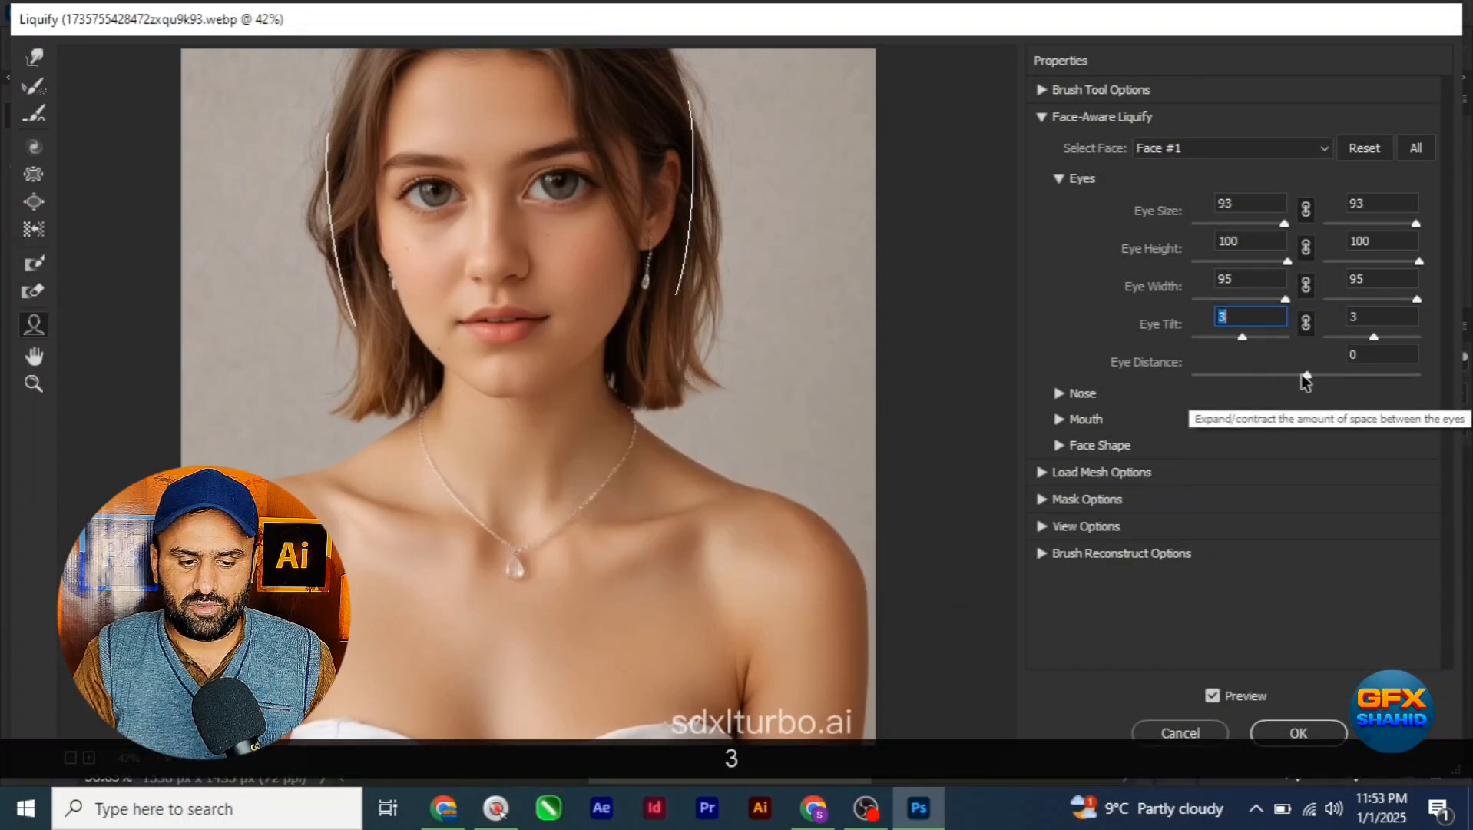
{"action": "mouse_move", "coordinate": [1308, 376]}
{"action": "left_mouse_down"}
{"action": "mouse_move", "coordinate": [1181, 382]}
{"action": "mouse_move", "coordinate": [1377, 375]}
{"action": "mouse_move", "coordinate": [1318, 377]}
{"action": "left_mouse_up"}
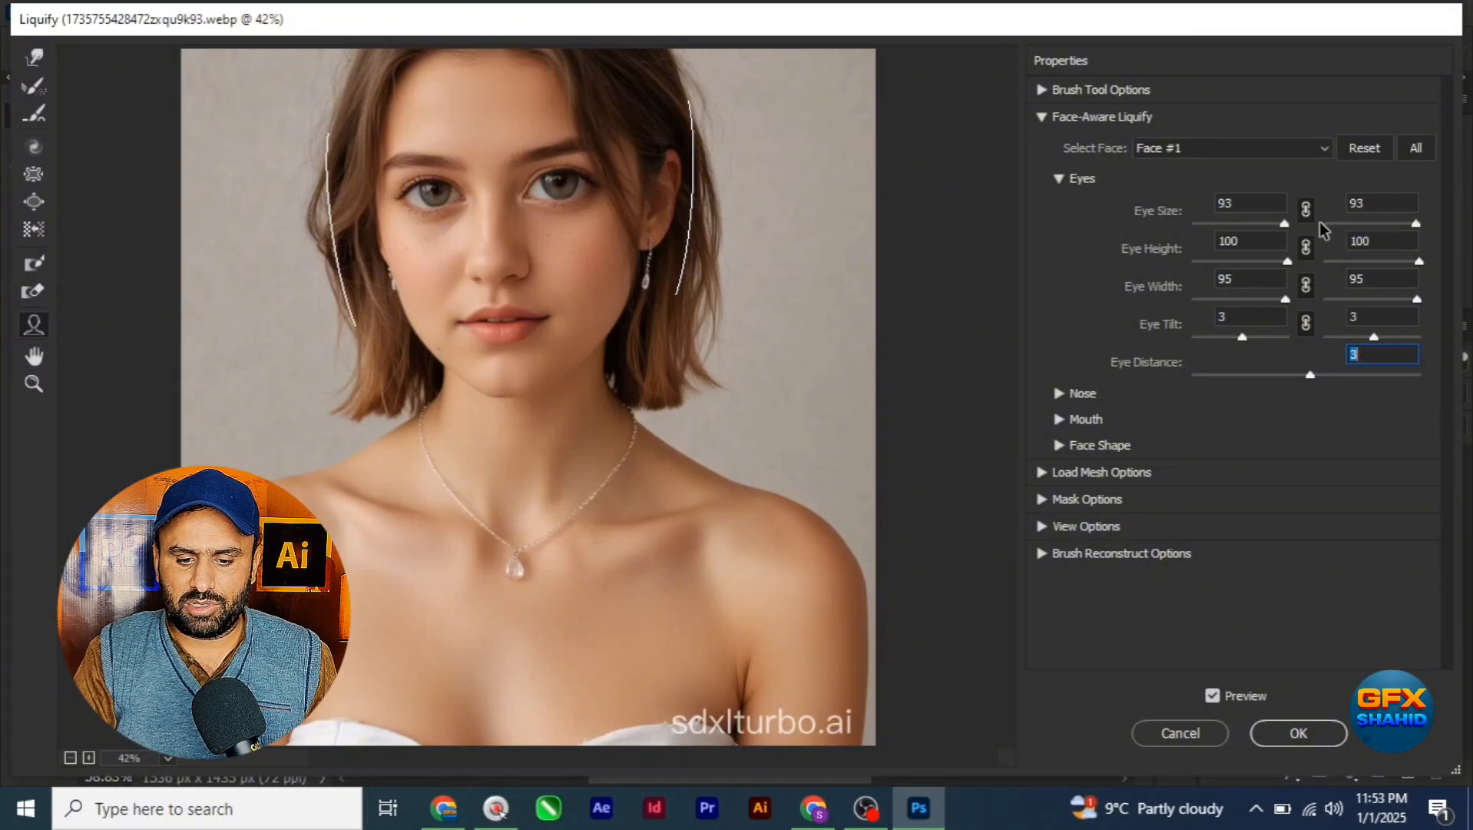
{"action": "left_click", "coordinate": [1060, 179]}
Step: Adjust the nose of Face #1 with Nose Height at -2 and Nose Width at 100
{"action": "left_click", "coordinate": [1061, 205]}
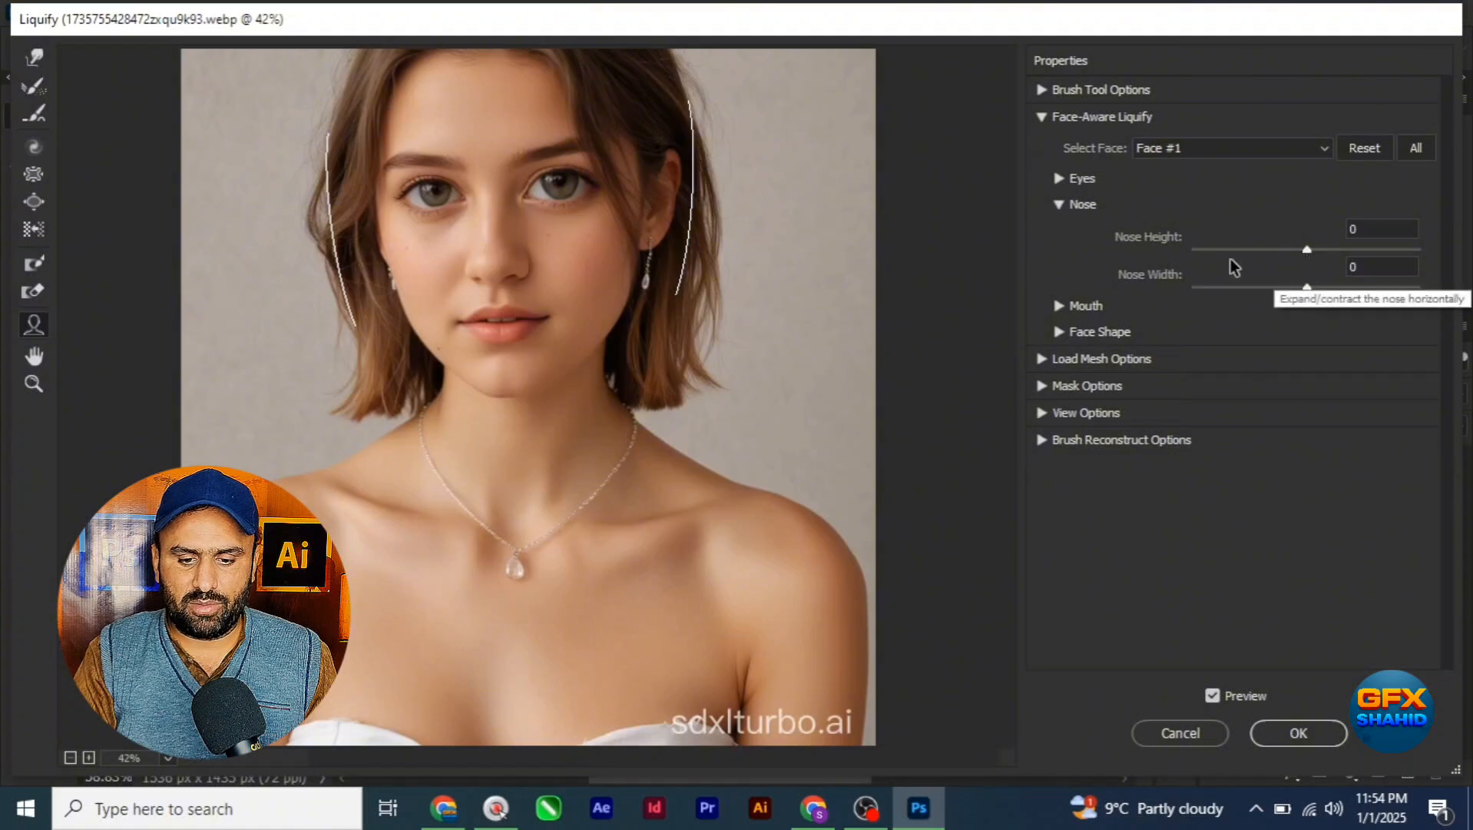
{"action": "mouse_move", "coordinate": [1309, 251]}
{"action": "left_mouse_down"}
{"action": "mouse_move", "coordinate": [1207, 254]}
{"action": "mouse_move", "coordinate": [1306, 259]}
{"action": "mouse_move", "coordinate": [1291, 288]}
{"action": "mouse_move", "coordinate": [1425, 301]}
{"action": "left_mouse_up"}
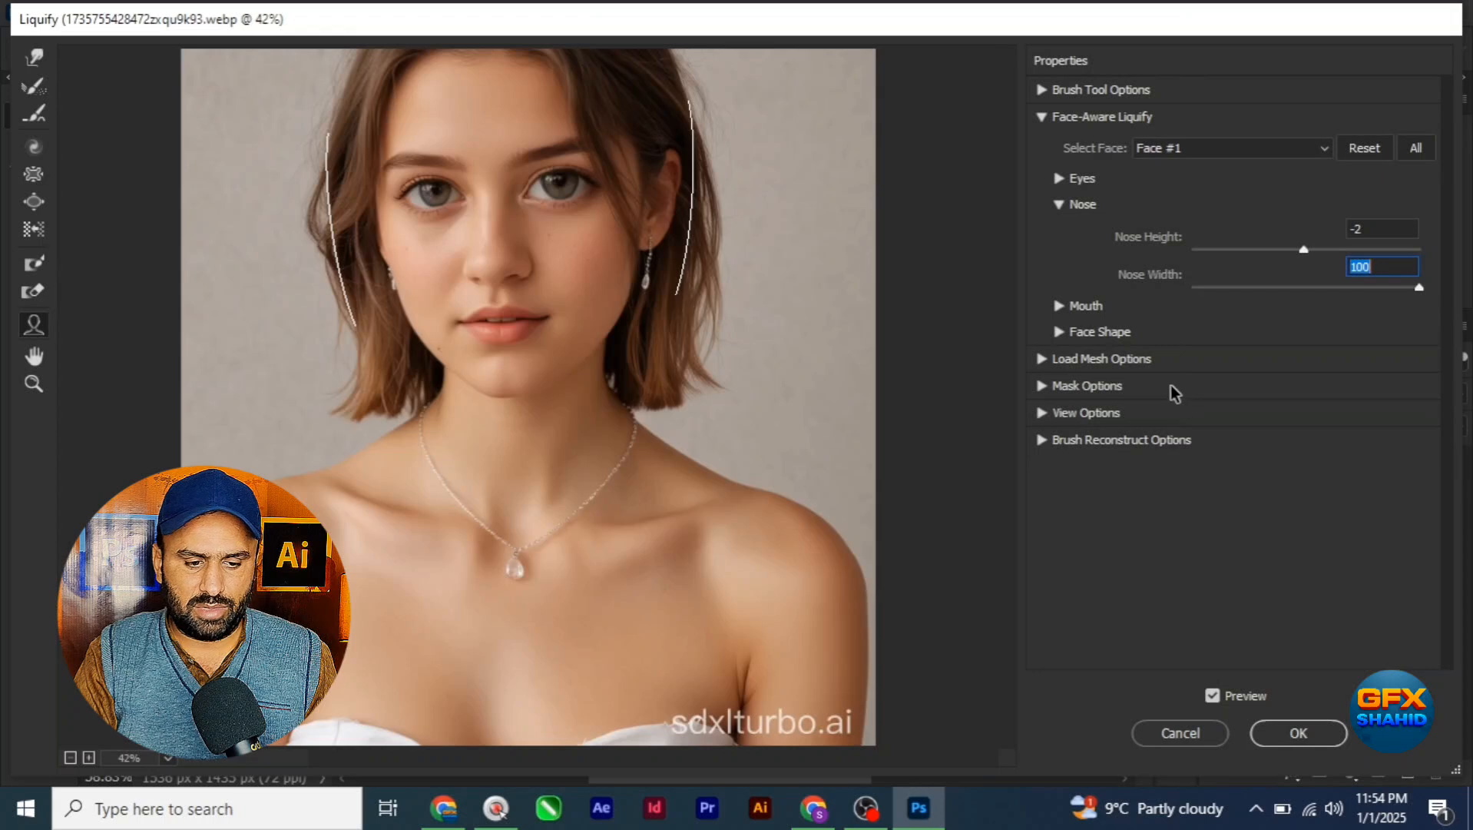
{"action": "left_click", "coordinate": [1059, 206]}
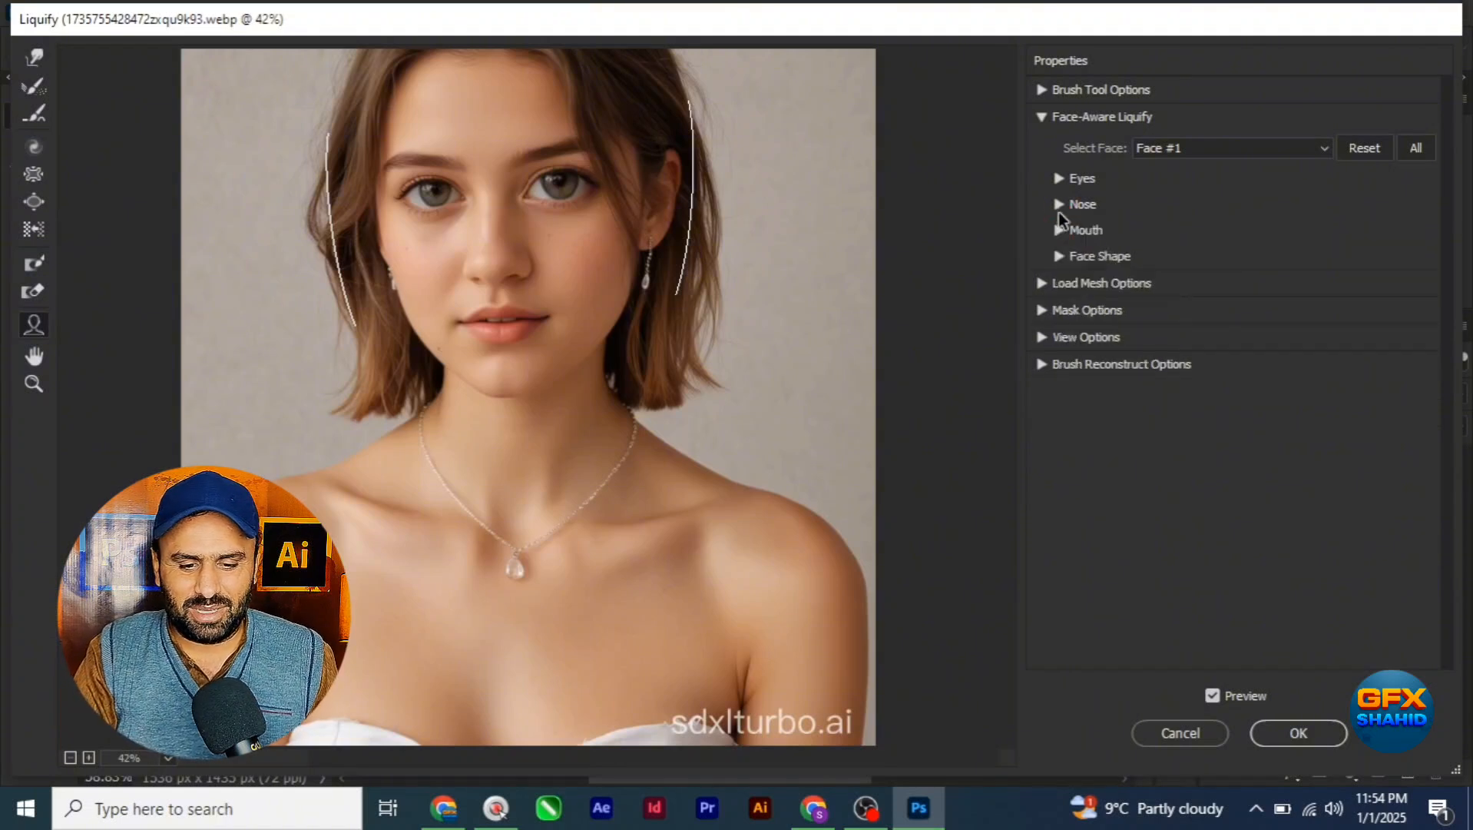
Step: Raise the mouth's Smile to 100 and thin the Upper Lip to -39
{"action": "left_click", "coordinate": [1059, 231]}
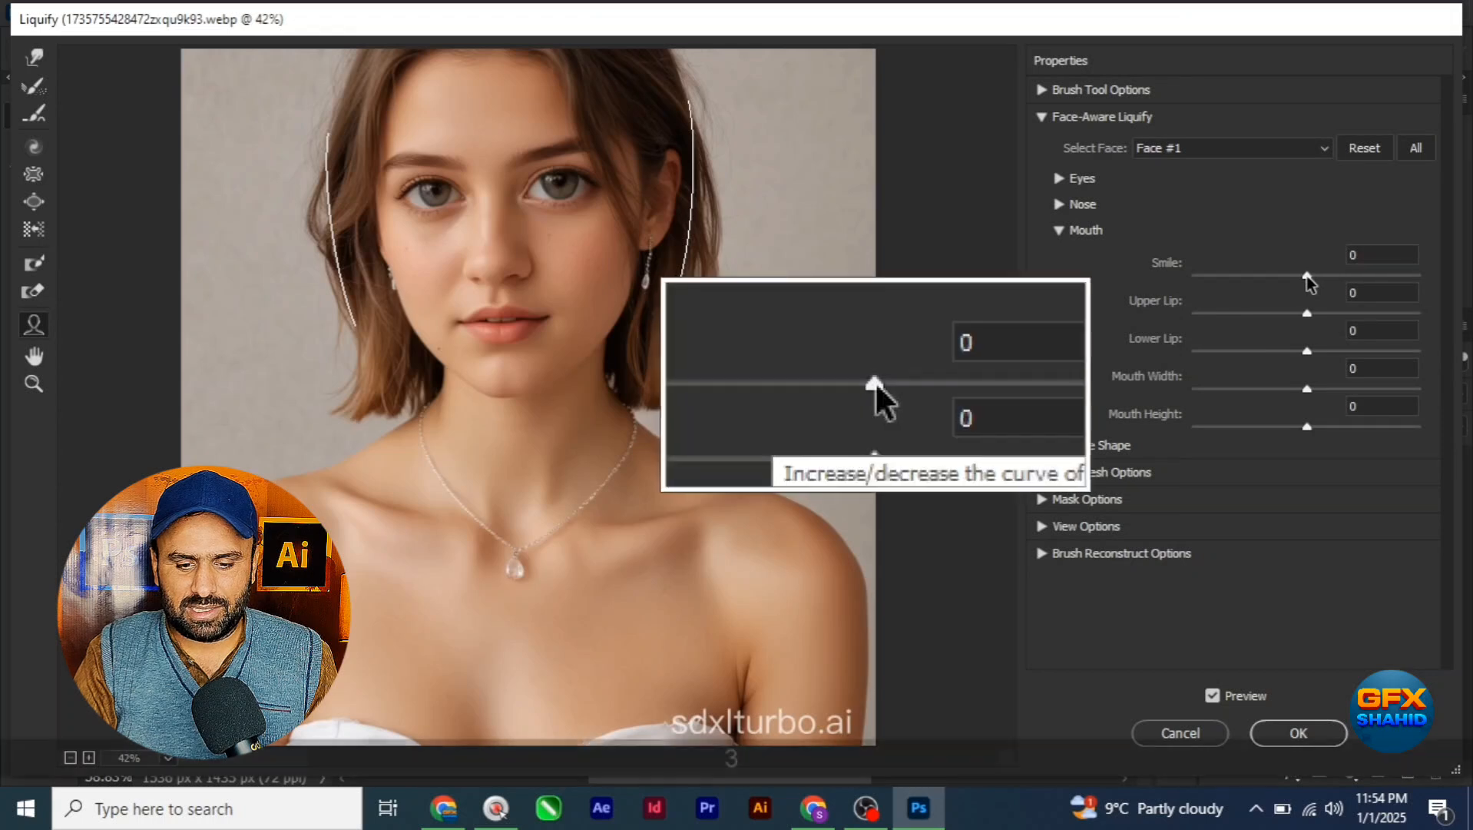
{"action": "left_click_drag", "start_coordinate": [1307, 276], "coordinate": [1409, 275]}
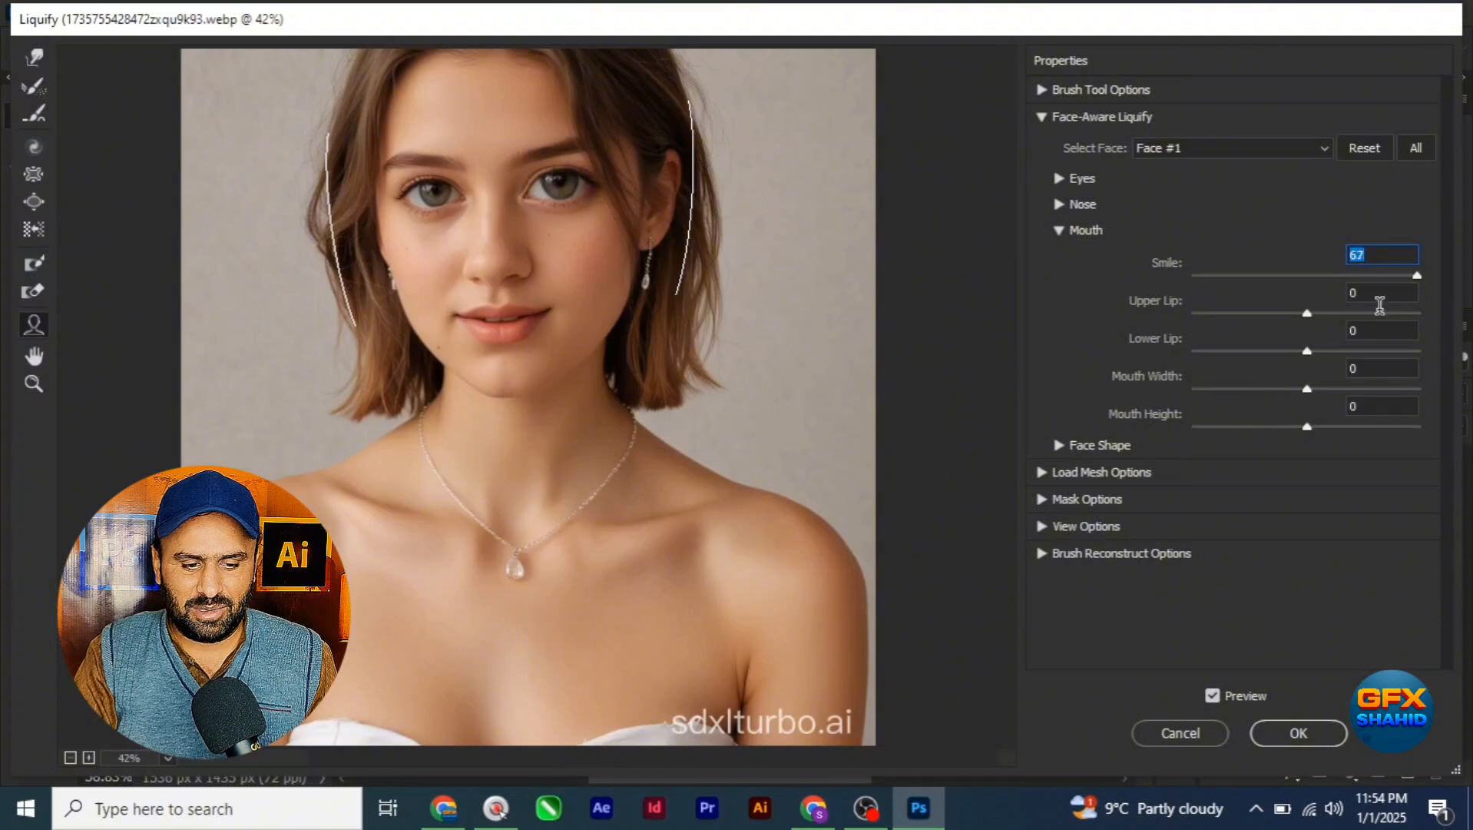
{"action": "left_click", "coordinate": [1417, 278]}
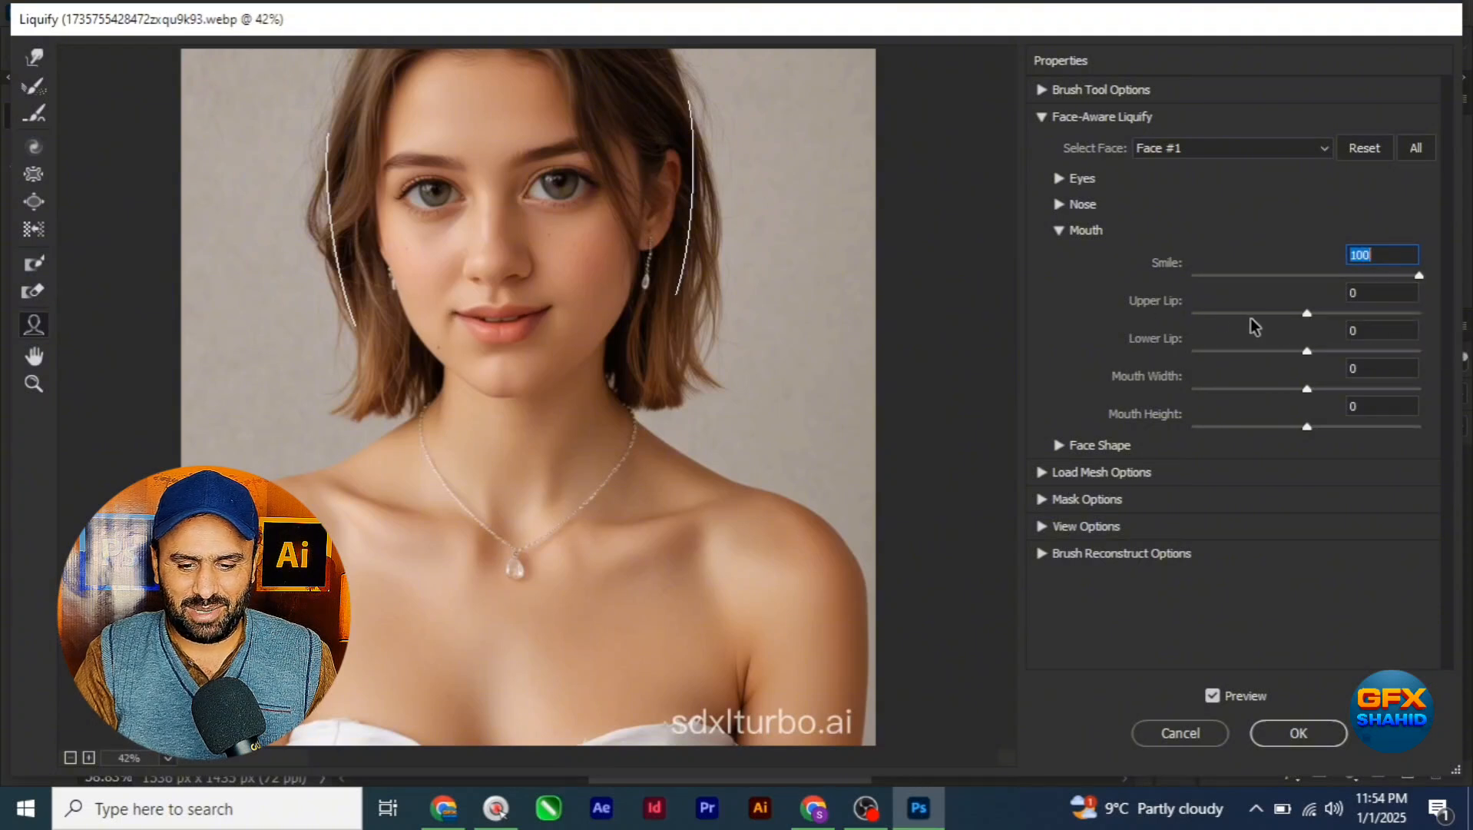
{"action": "left_click_drag", "start_coordinate": [1308, 315], "coordinate": [1263, 315]}
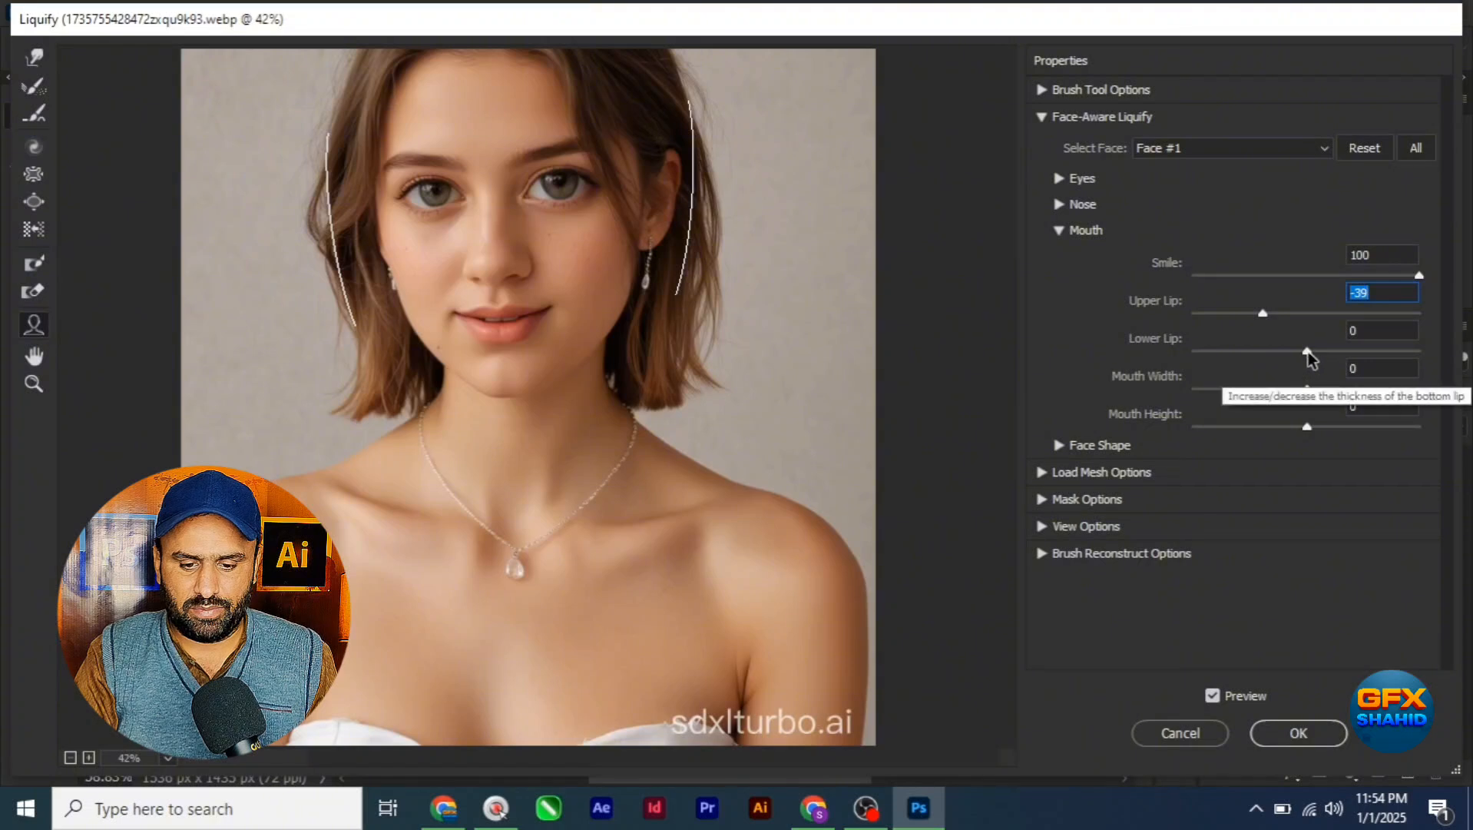
Step: Enlarge the mouth with Lower Lip at 44, Mouth Width and Mouth Height at 100, and Upper Lip at 94
{"action": "left_click_drag", "start_coordinate": [1309, 357], "coordinate": [1434, 359]}
{"action": "left_click_drag", "start_coordinate": [1261, 365], "coordinate": [1458, 392]}
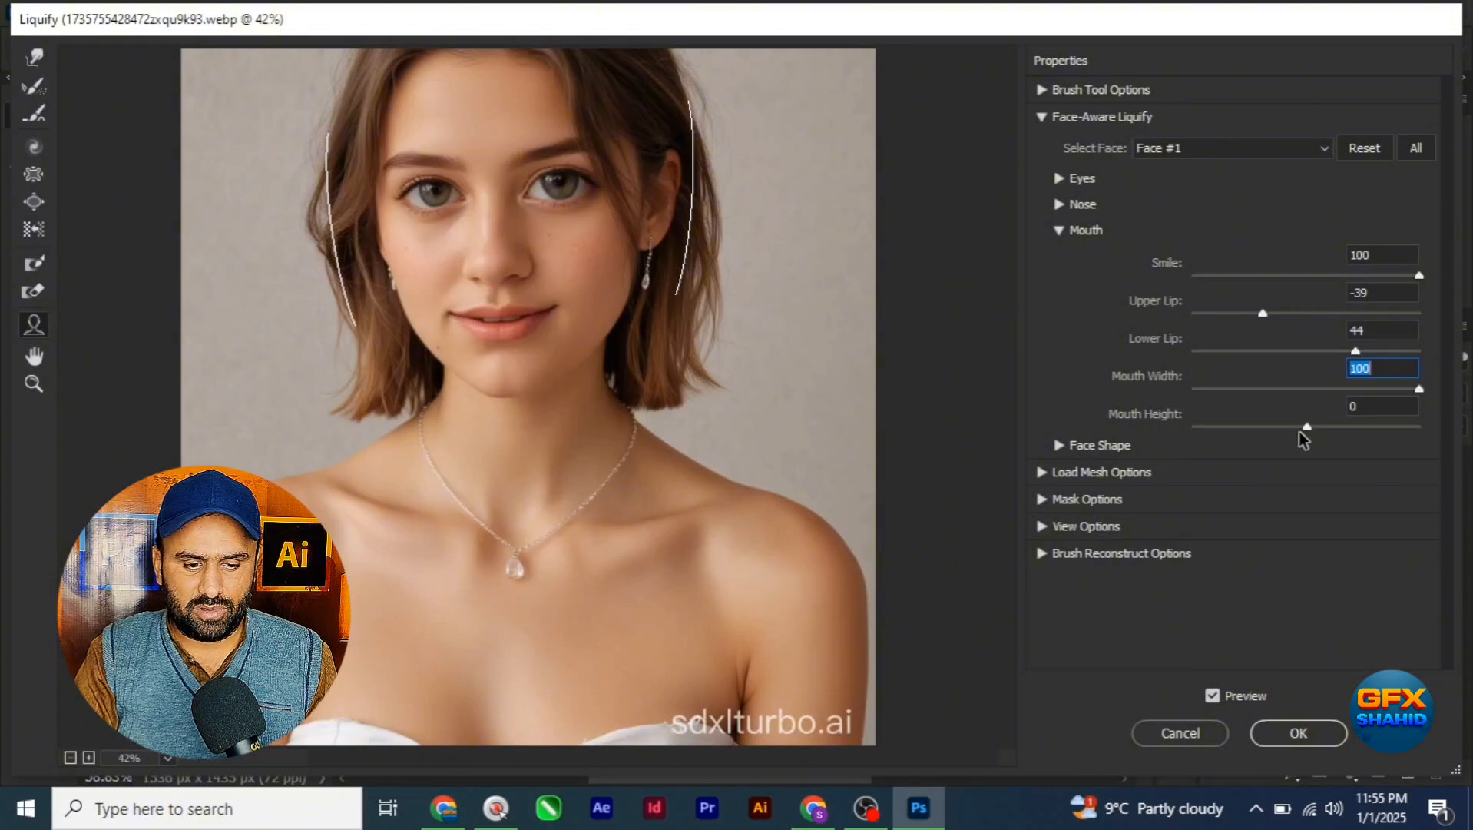
{"action": "left_click_drag", "start_coordinate": [1308, 428], "coordinate": [1420, 430]}
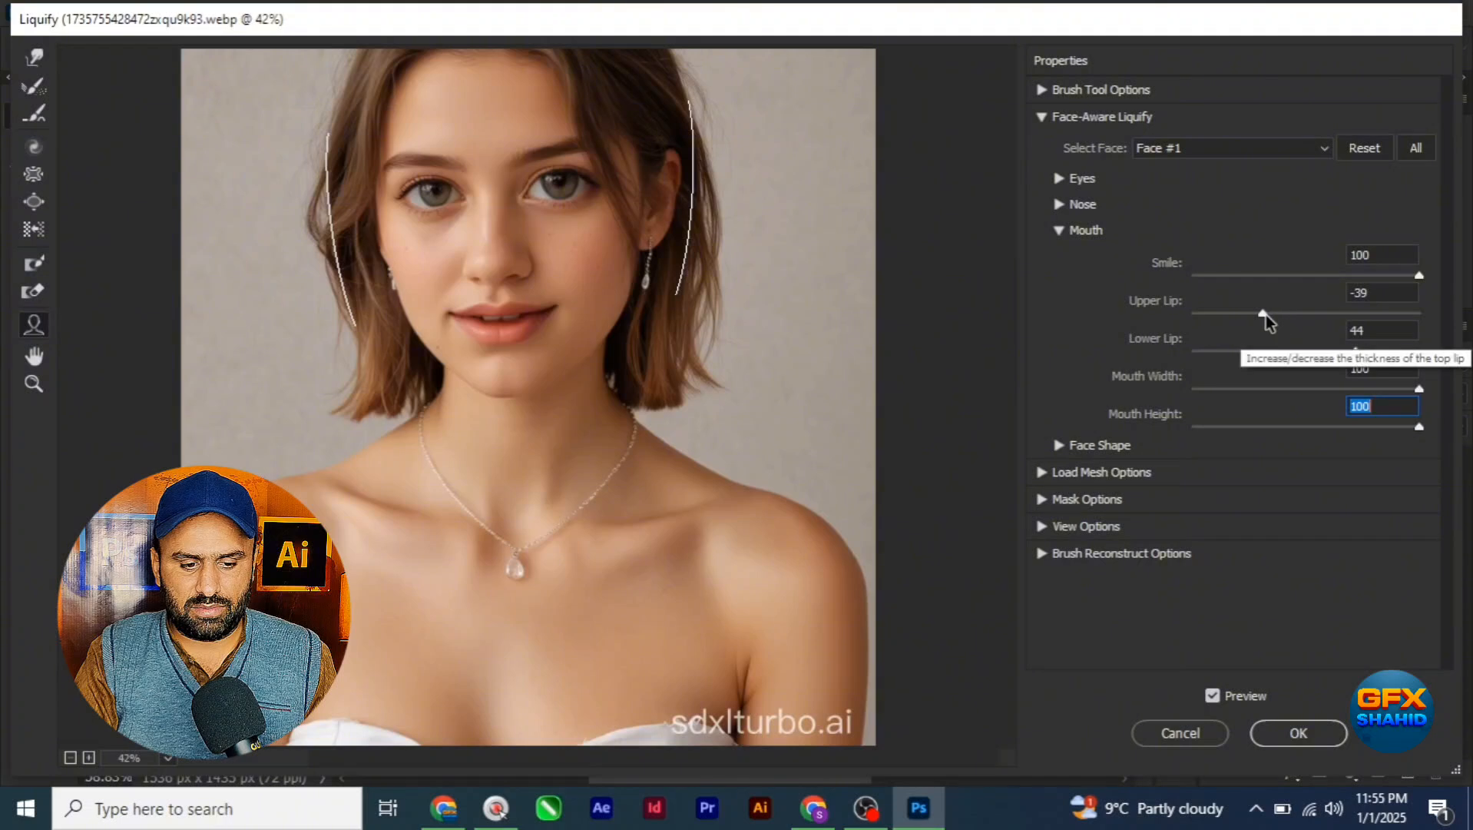
{"action": "left_click_drag", "start_coordinate": [1263, 314], "coordinate": [1414, 313]}
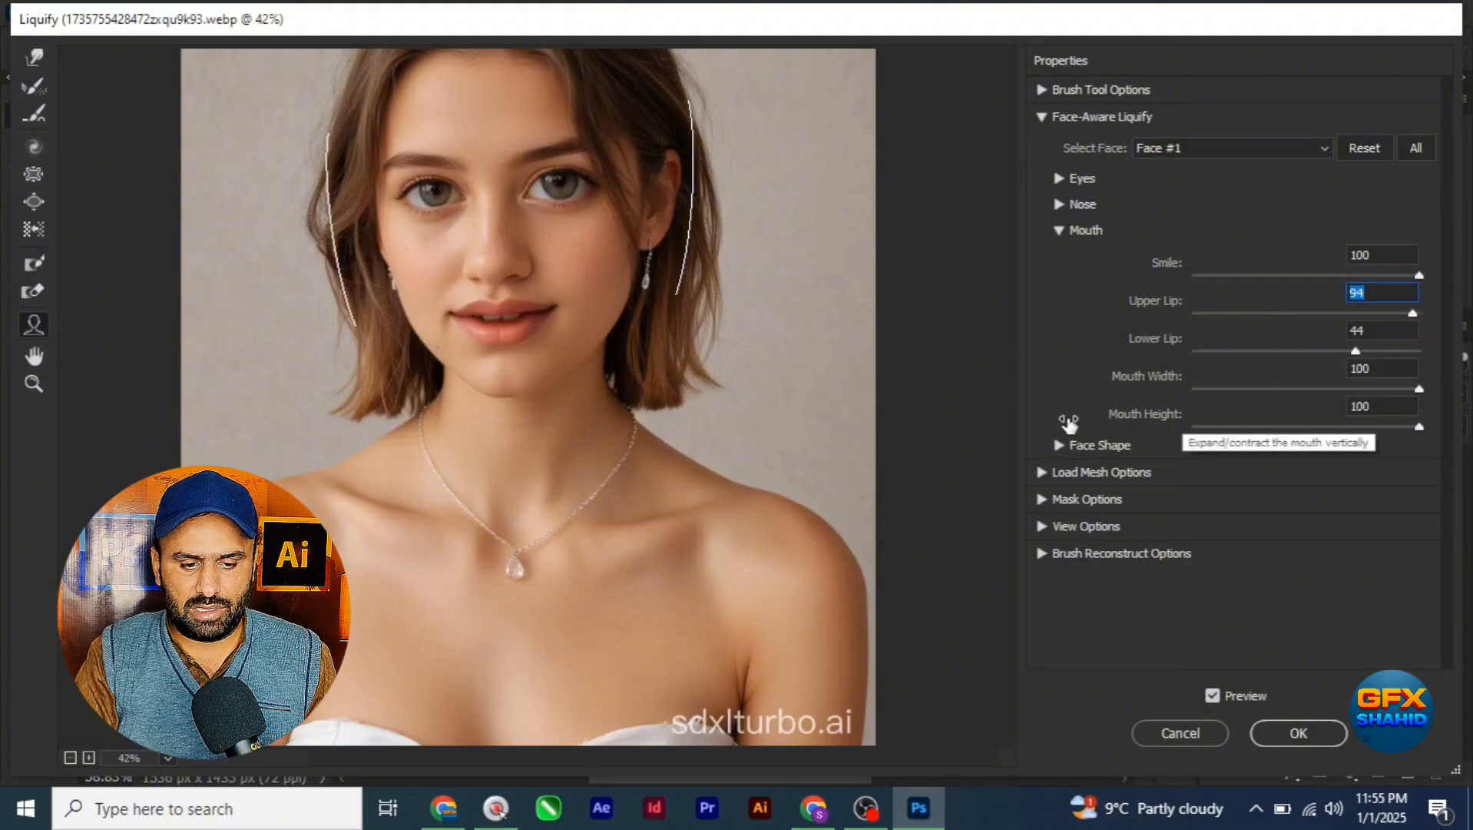
{"action": "left_click", "coordinate": [1057, 231]}
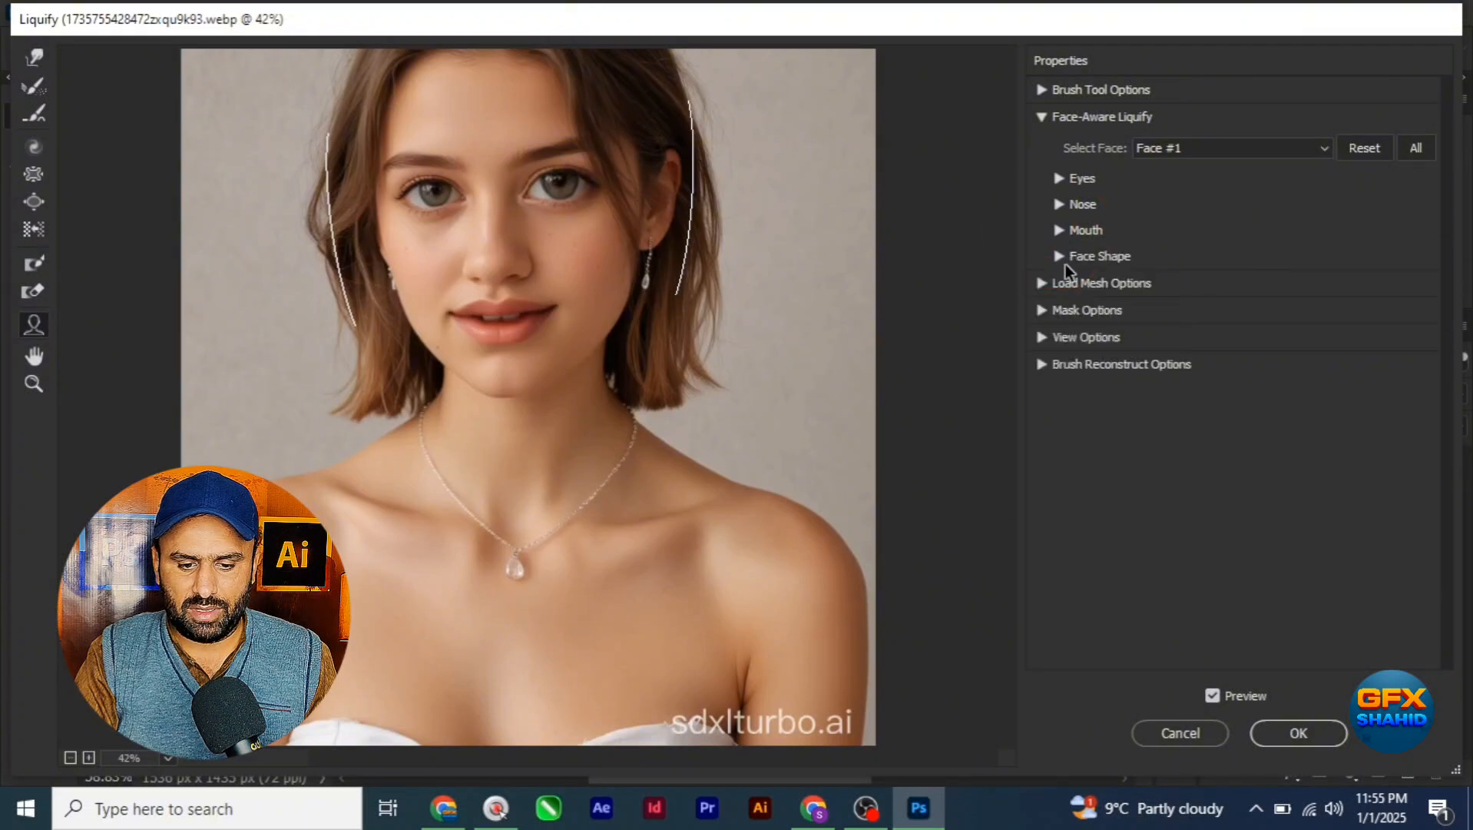
Step: Set the face shape's Forehead to -17 and its Chin Height to -79, trying -73 and 91 for the chin first
{"action": "left_click", "coordinate": [1060, 256]}
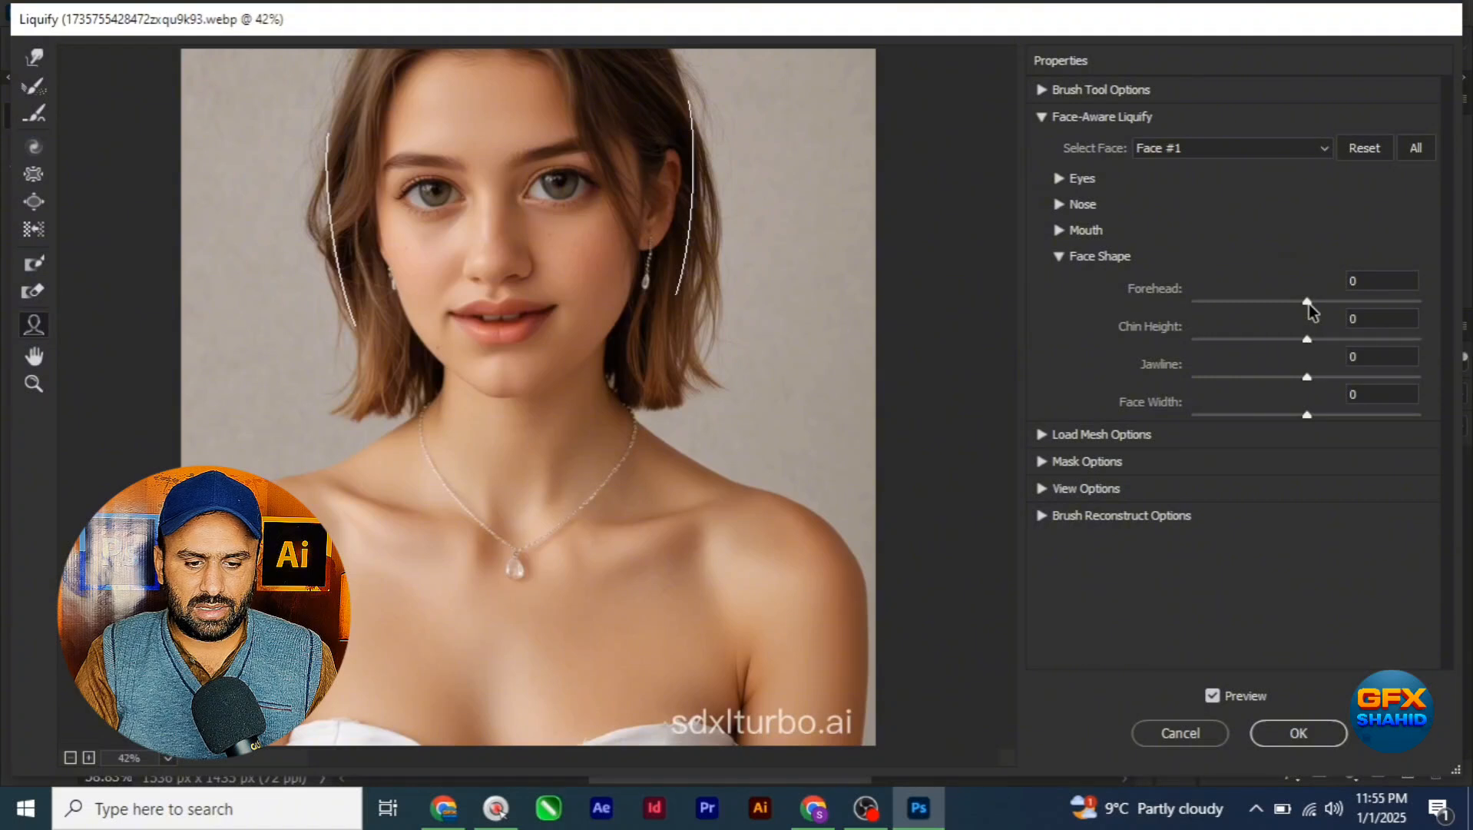
{"action": "left_click_drag", "start_coordinate": [1309, 304], "coordinate": [1203, 308]}
{"action": "left_click", "coordinate": [1289, 302]}
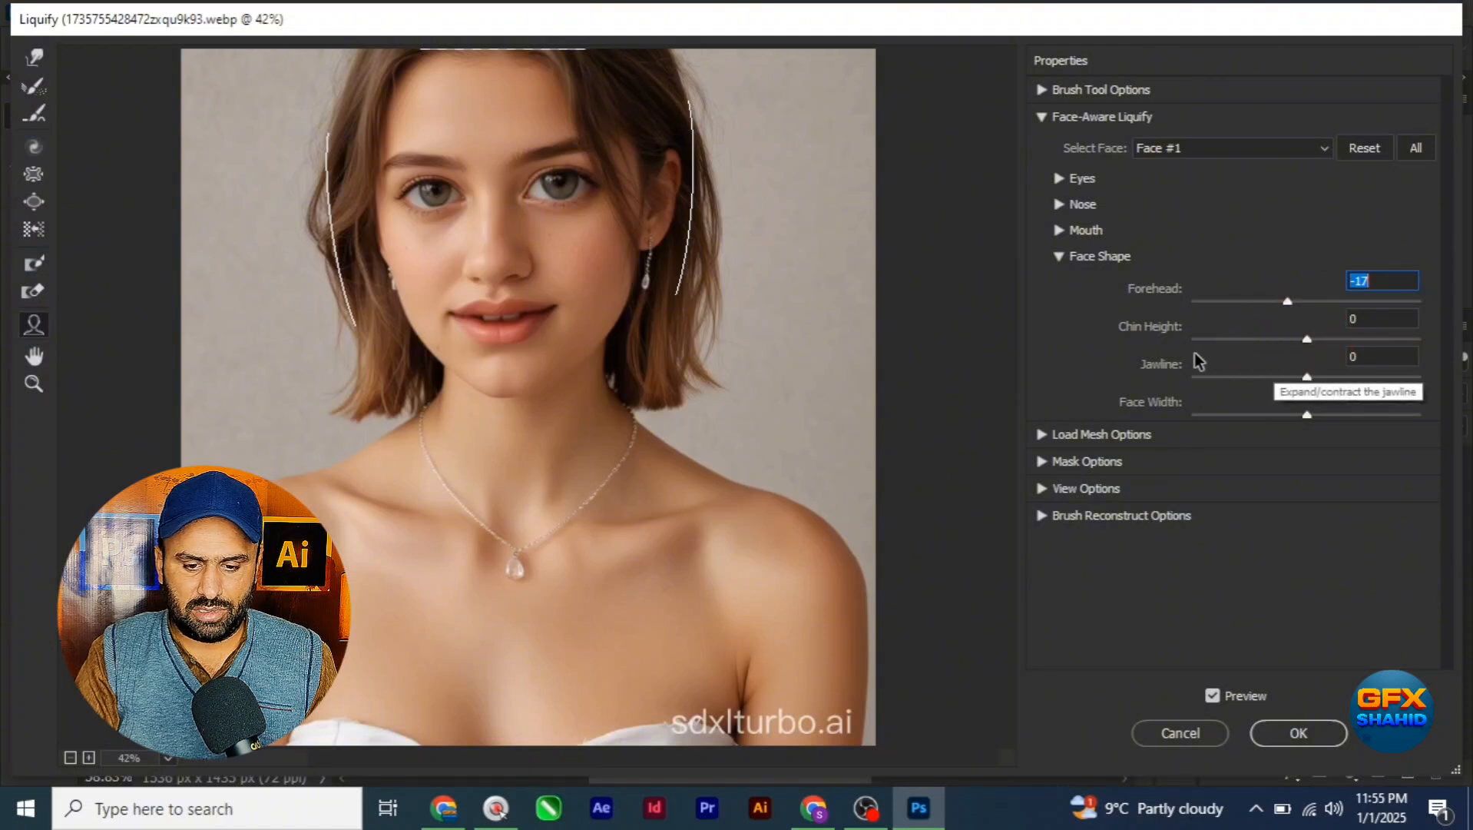
{"action": "left_click_drag", "start_coordinate": [1306, 339], "coordinate": [1226, 361]}
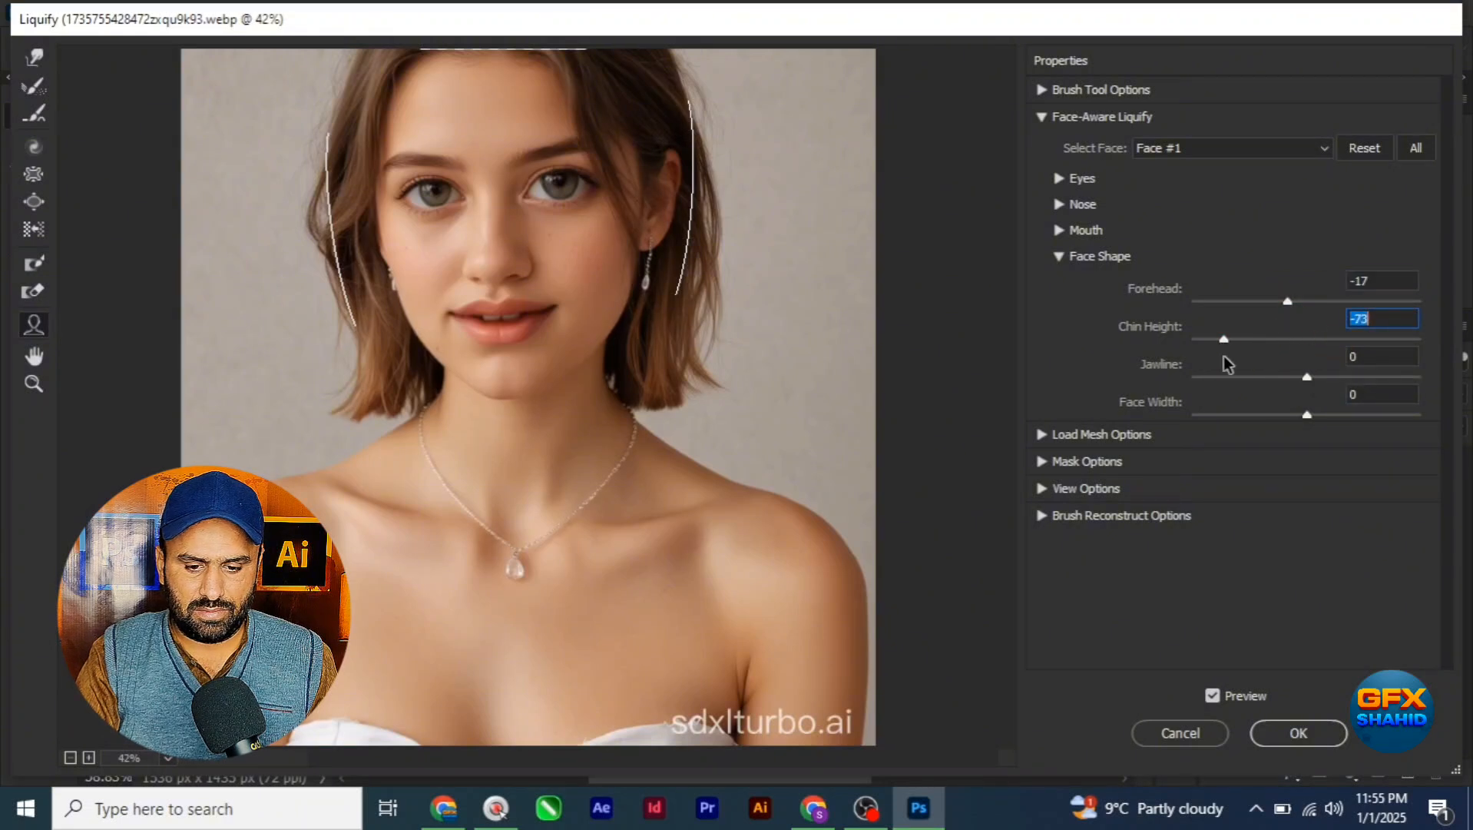
{"action": "left_click_drag", "start_coordinate": [1312, 339], "coordinate": [1409, 339]}
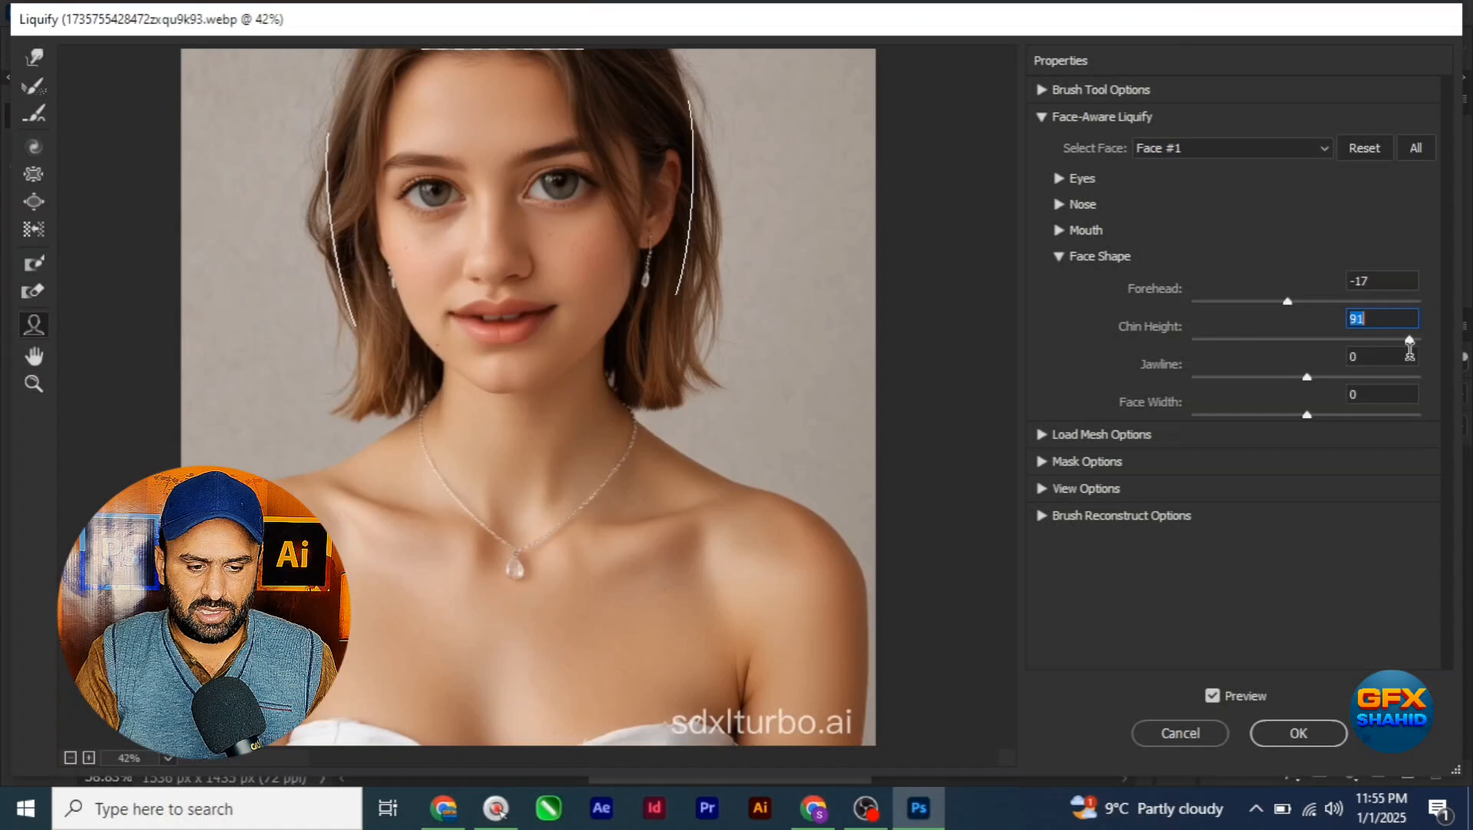
{"action": "left_click", "coordinate": [1217, 340]}
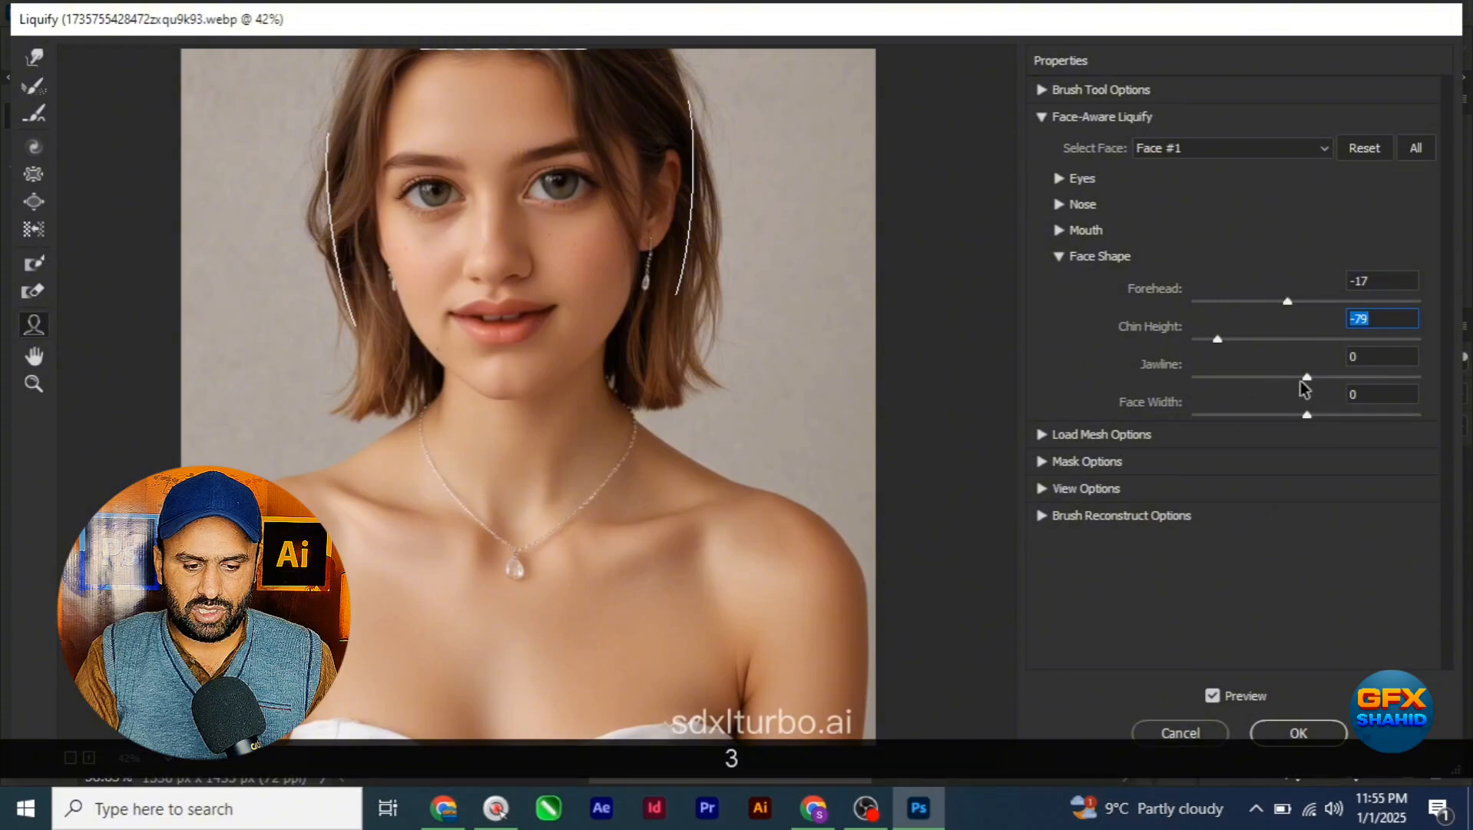
Step: Widen the lower face with Jawline at 91 and Face Width at 100
{"action": "left_click_drag", "start_coordinate": [1308, 378], "coordinate": [1250, 384]}
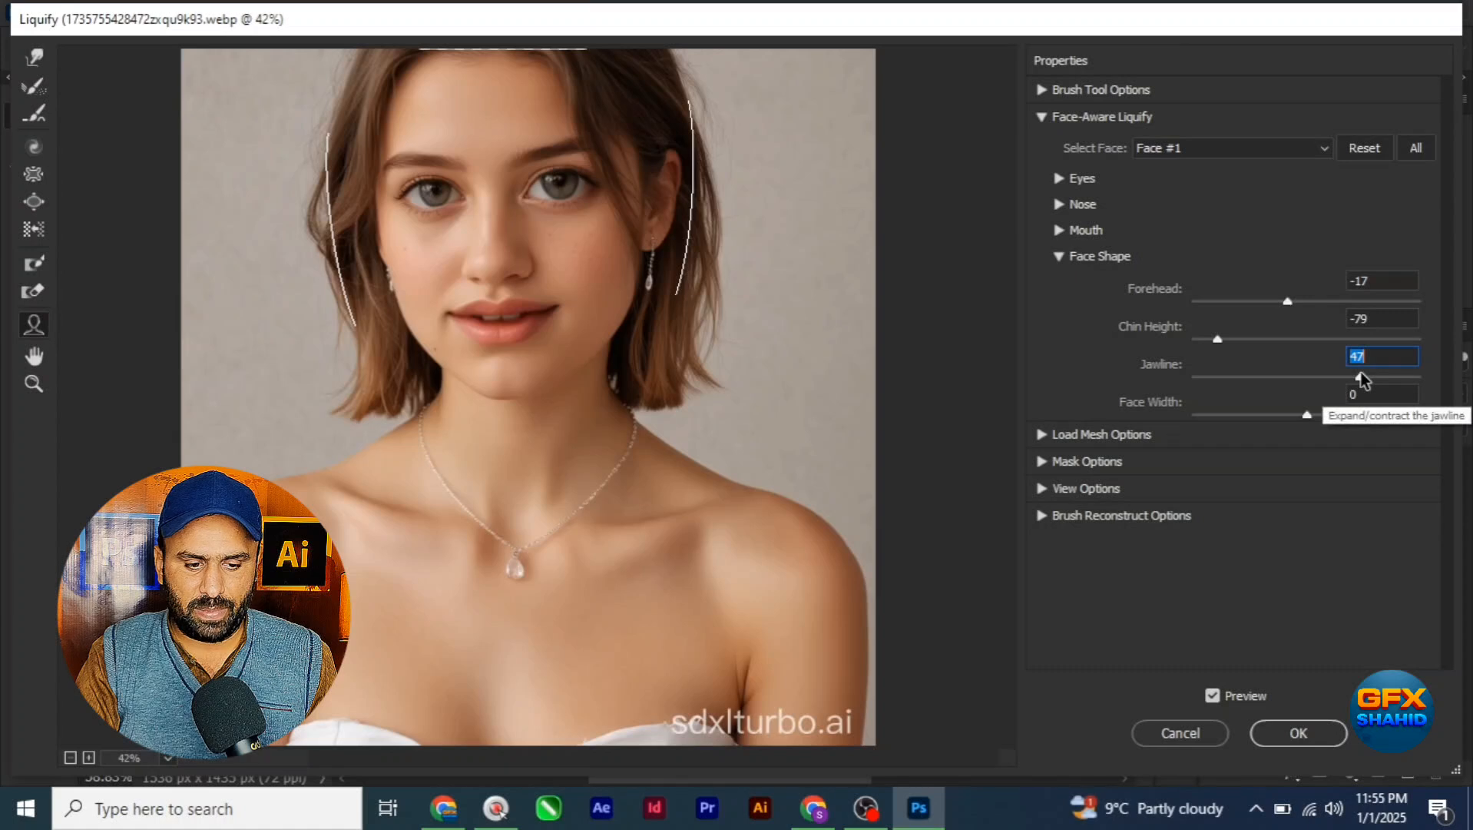
{"action": "left_click", "coordinate": [1412, 378]}
{"action": "mouse_move", "coordinate": [1414, 380]}
{"action": "left_mouse_down"}
{"action": "mouse_move", "coordinate": [1168, 378]}
{"action": "mouse_move", "coordinate": [1386, 378]}
{"action": "left_mouse_up"}
{"action": "left_click", "coordinate": [1409, 378]}
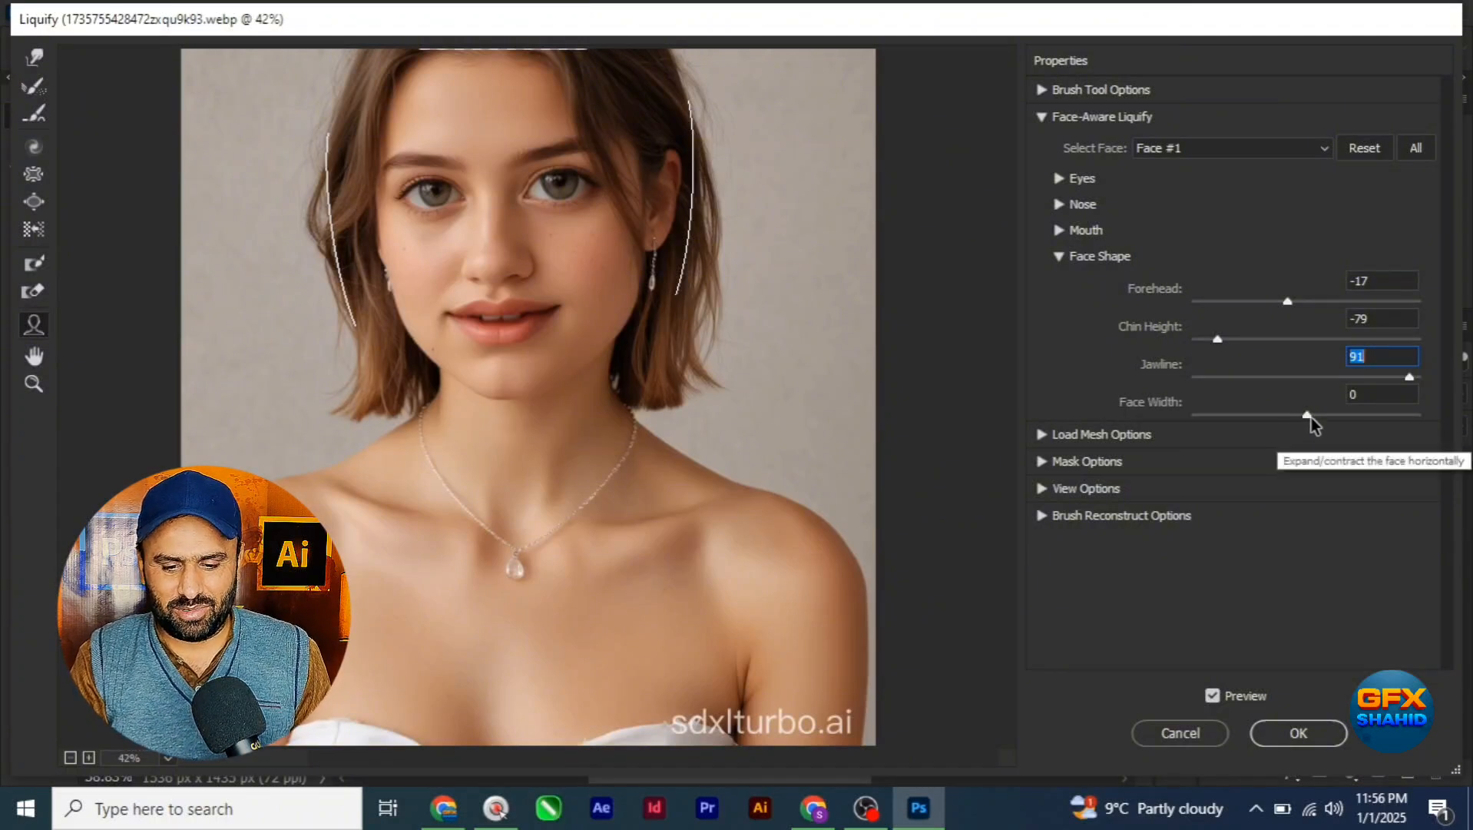
{"action": "left_click_drag", "start_coordinate": [1308, 417], "coordinate": [1457, 440]}
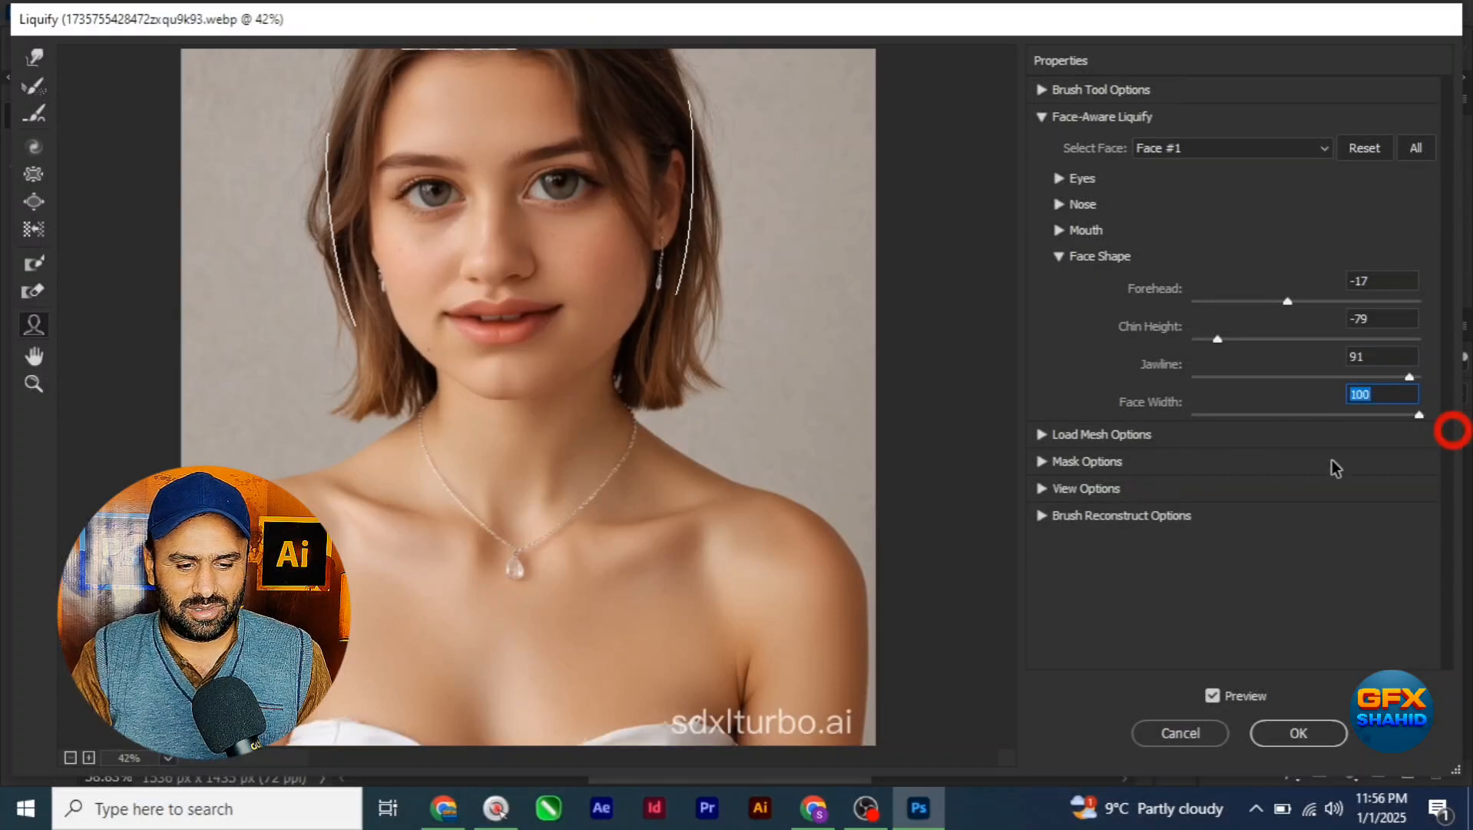
{"action": "left_click", "coordinate": [1059, 256]}
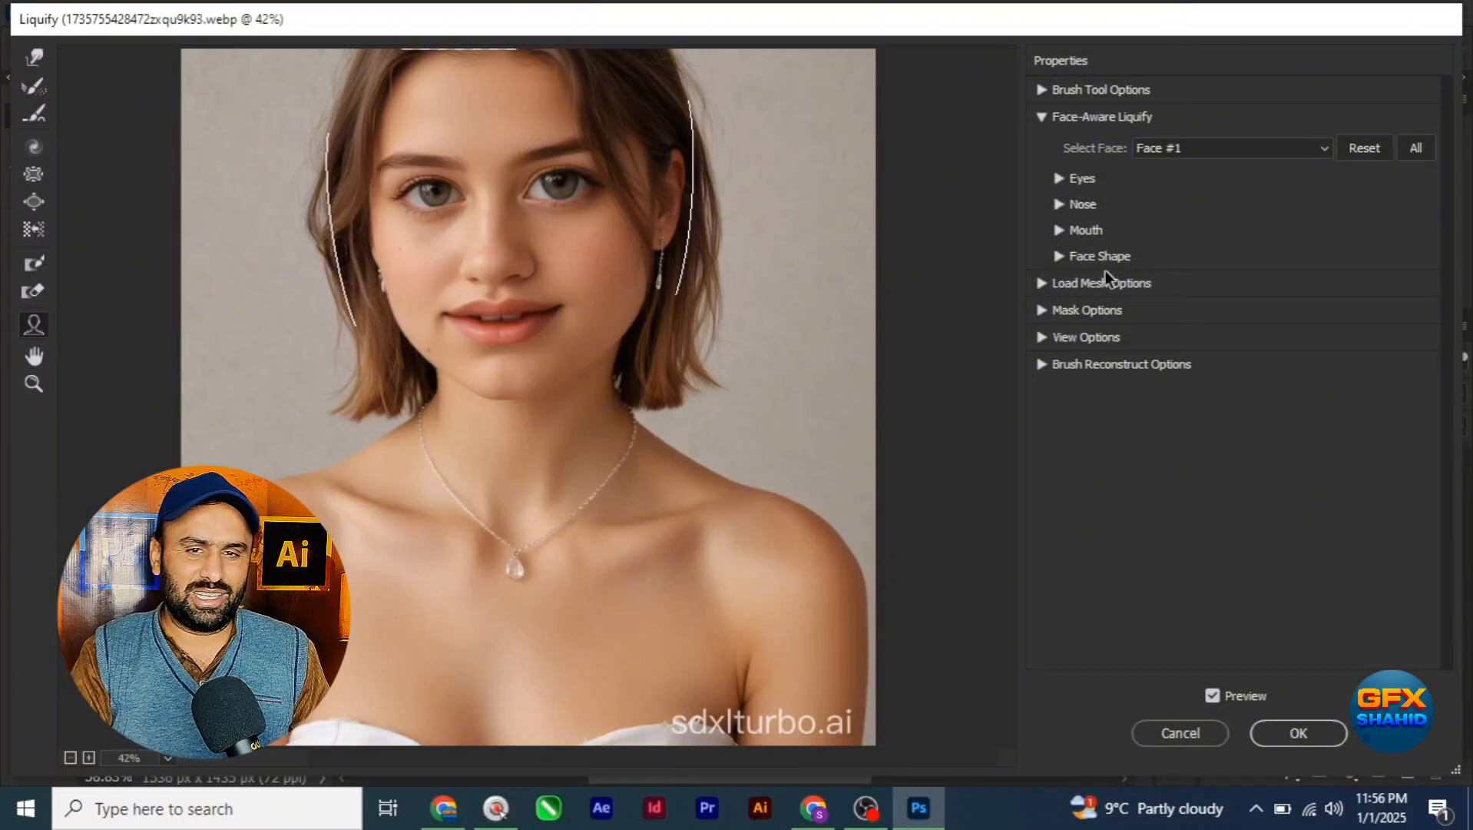
{"action": "left_click", "coordinate": [1041, 284]}
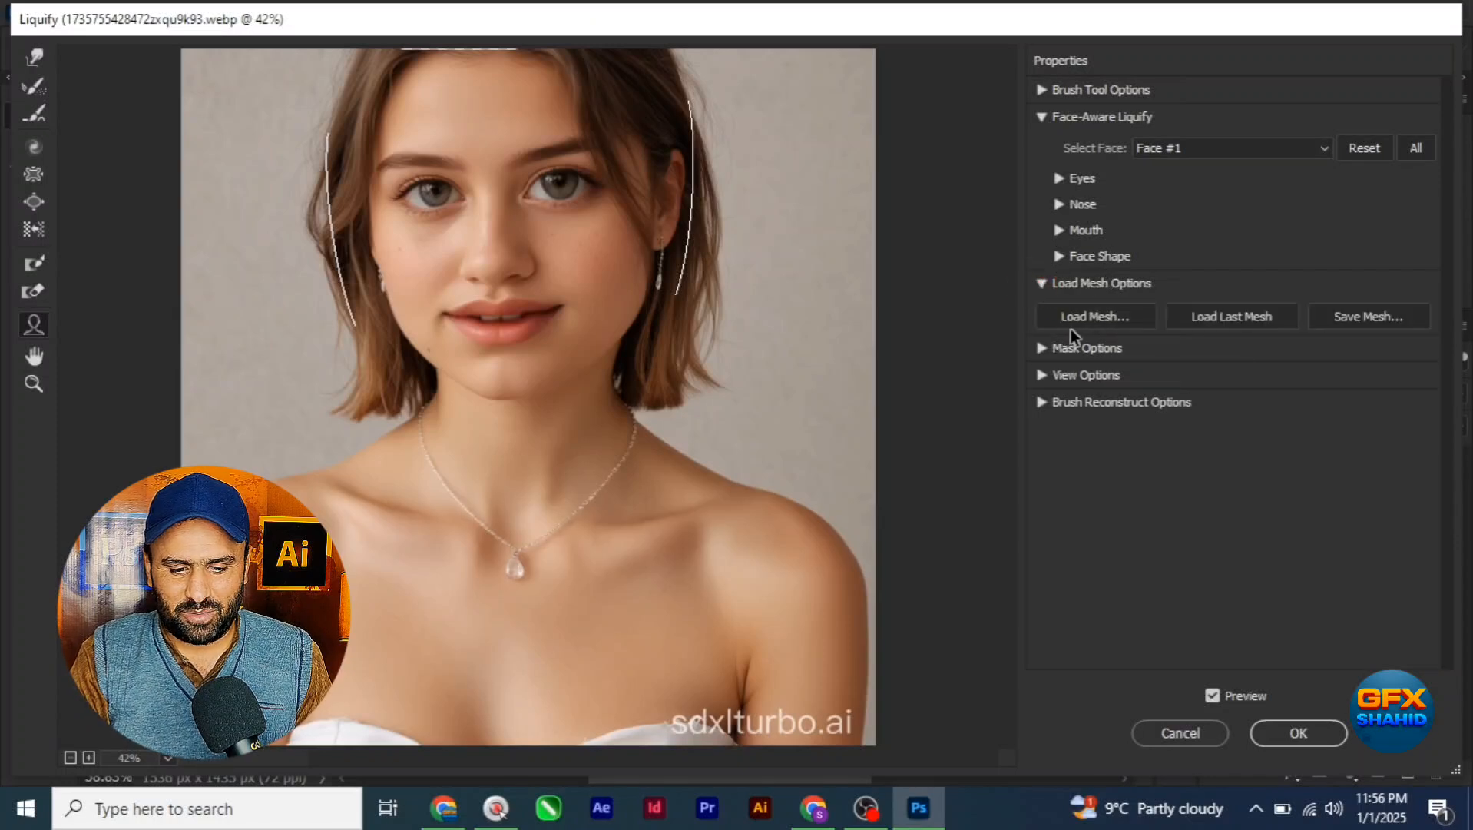
{"action": "left_click", "coordinate": [1043, 285]}
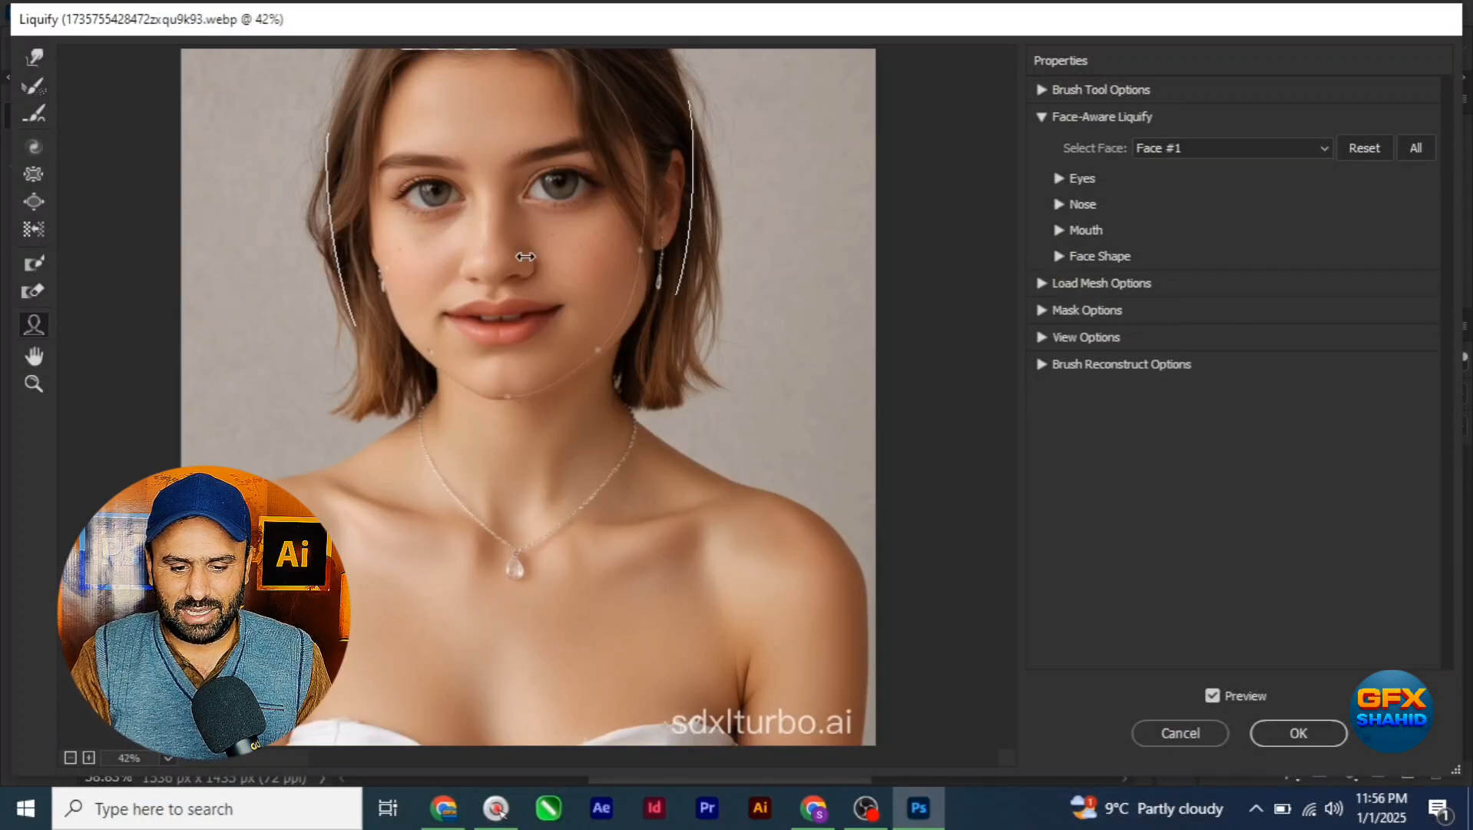
{"action": "left_click", "coordinate": [1043, 312]}
{"action": "left_click", "coordinate": [1043, 311]}
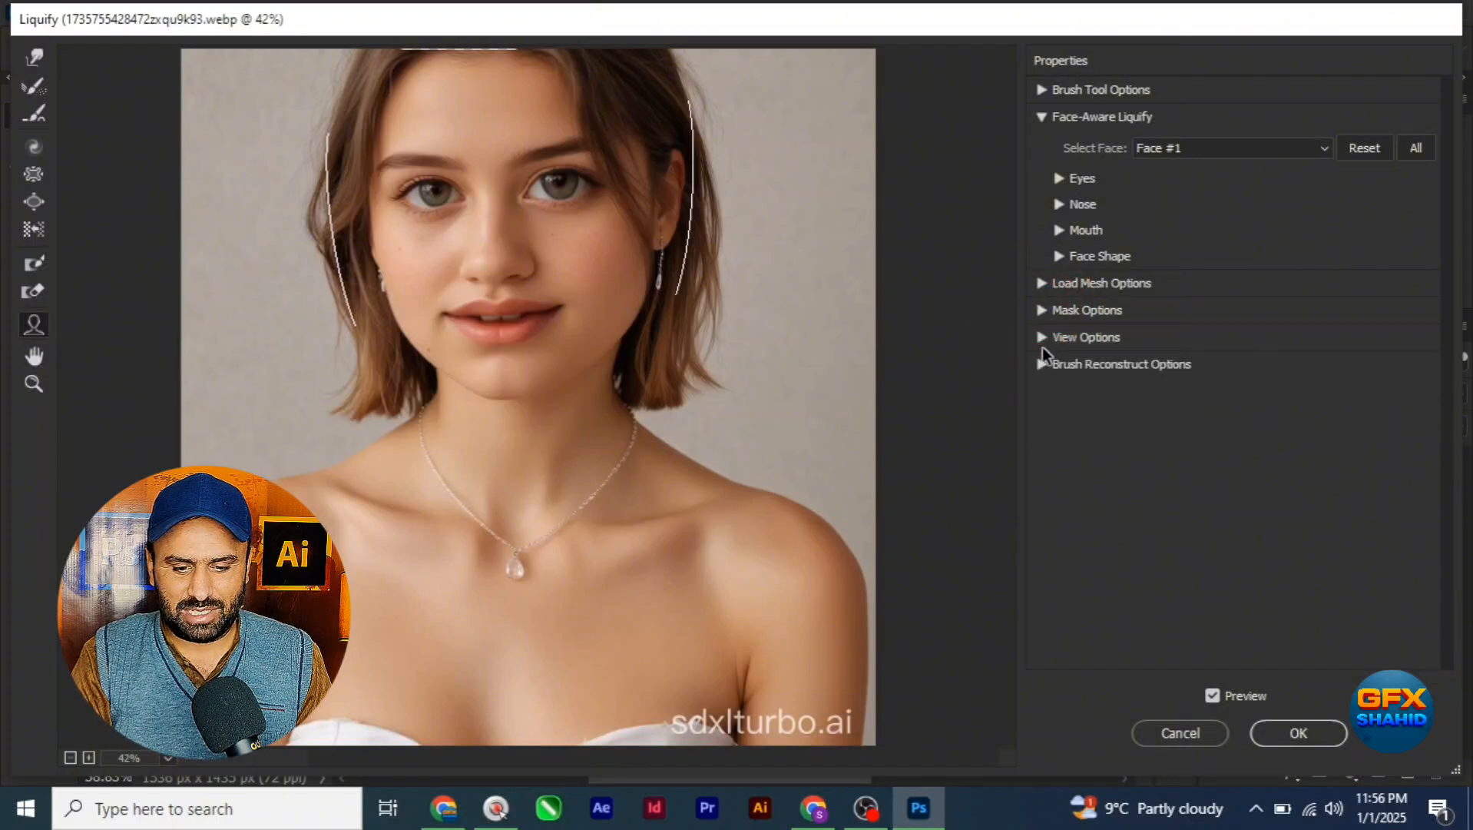
{"action": "left_click", "coordinate": [1041, 339]}
{"action": "left_click", "coordinate": [1041, 339]}
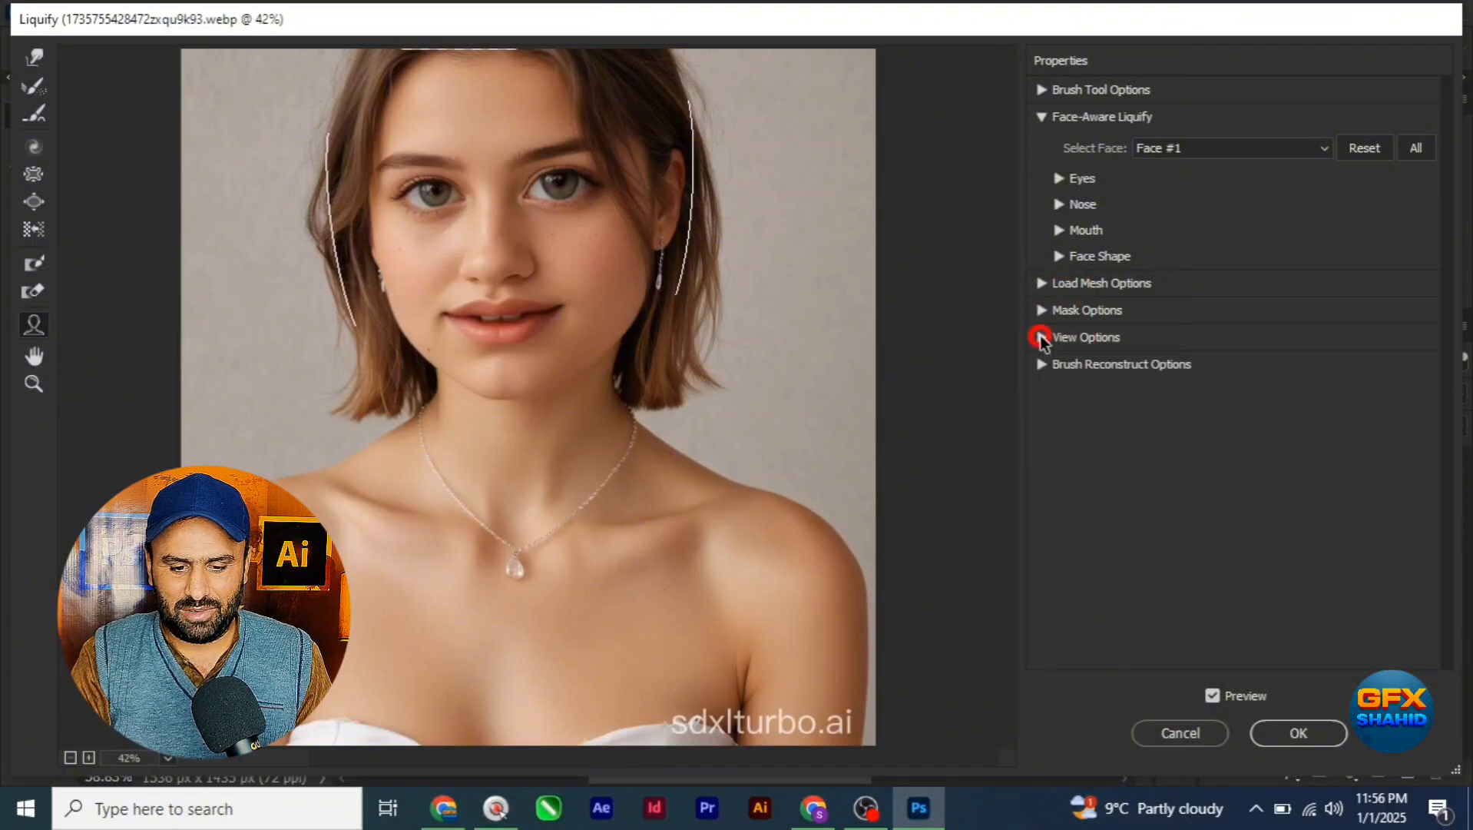
Step: Check the Brush Reconstruct Options, collapse them again and apply the Liquify changes to the portrait
{"action": "left_click", "coordinate": [1042, 366]}
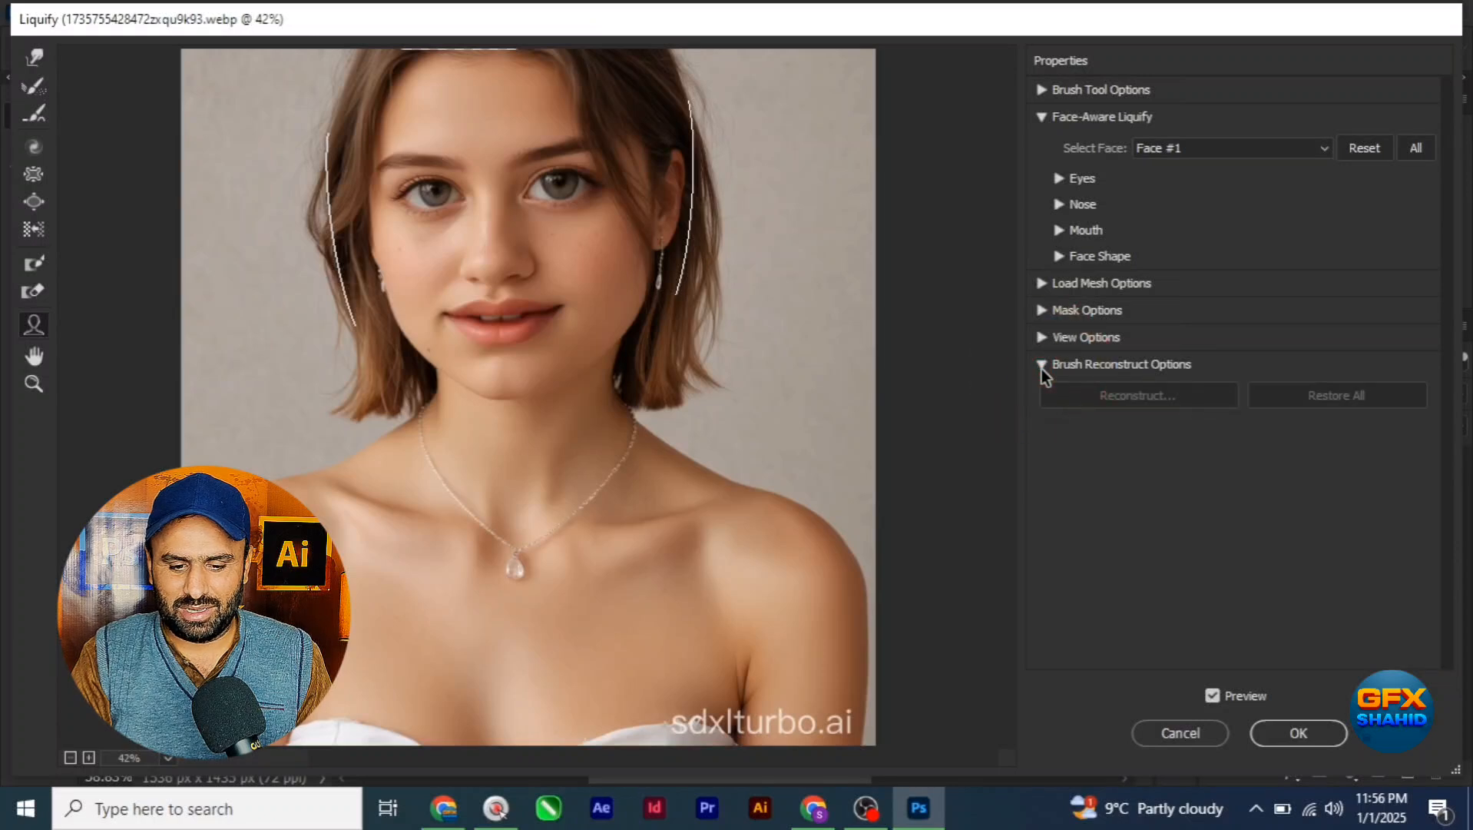
{"action": "left_click", "coordinate": [1042, 365]}
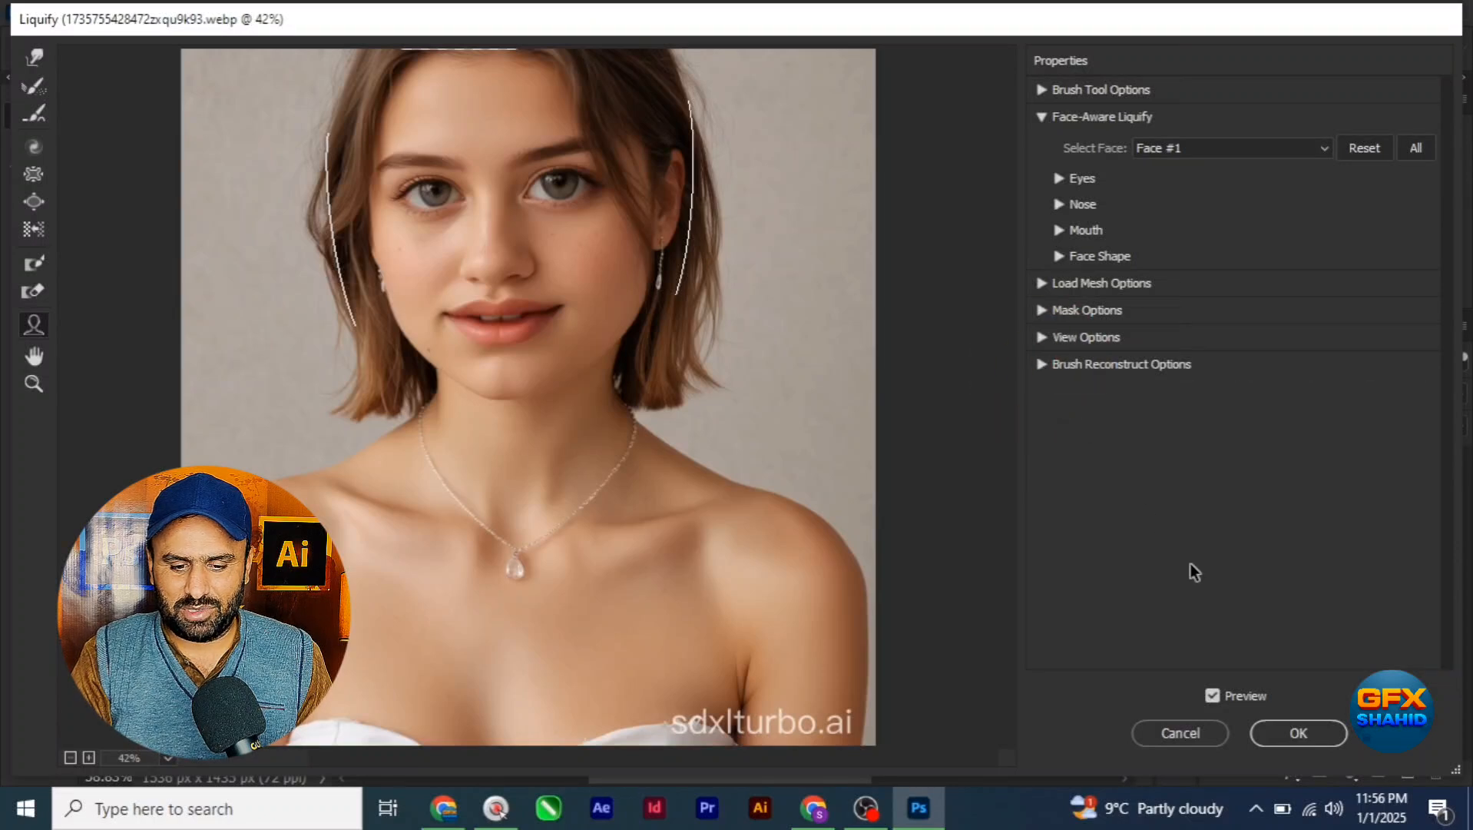
{"action": "left_click", "coordinate": [1288, 739]}
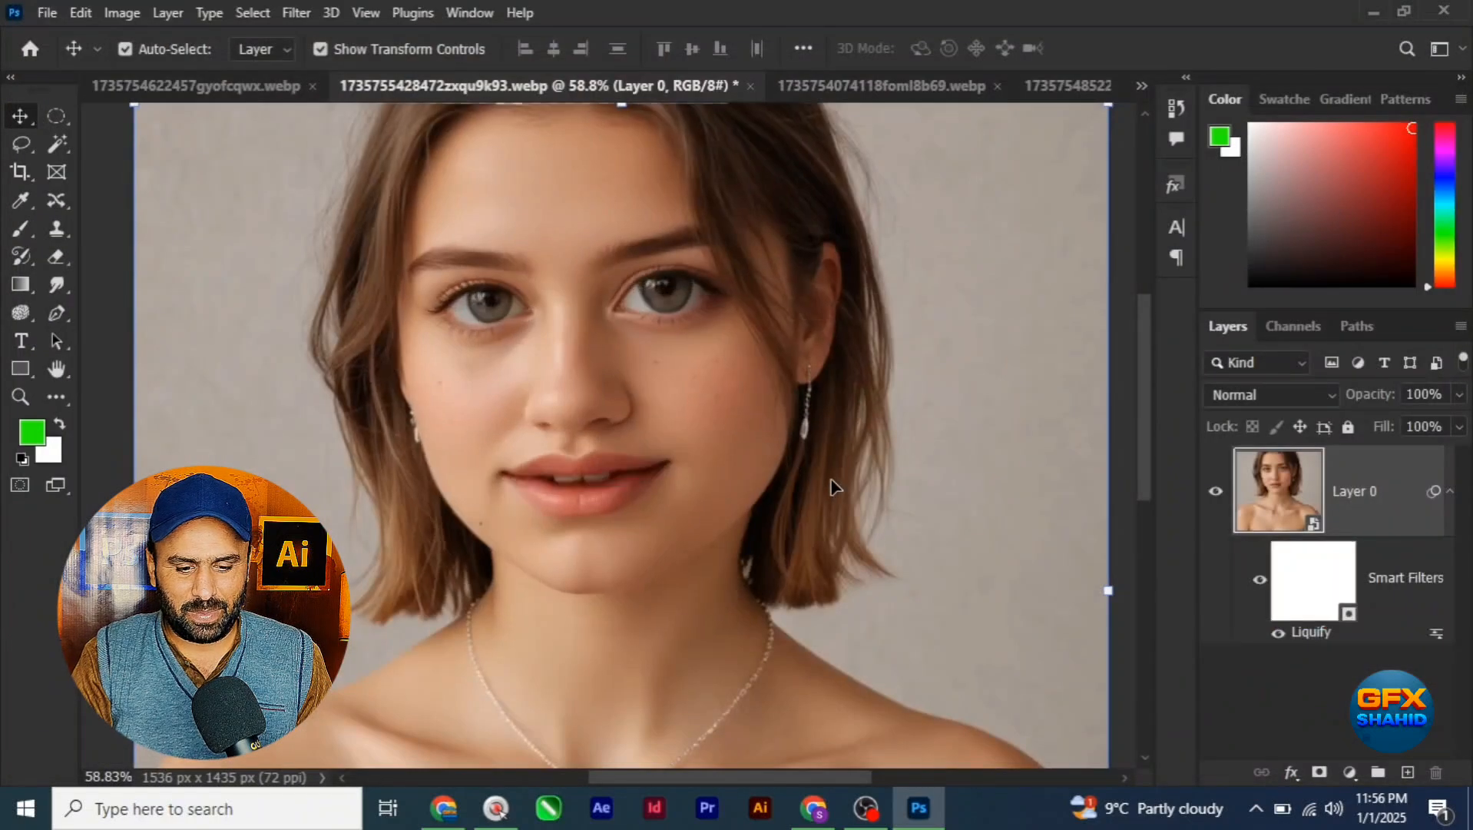
Step: Switch the Liquify smart filter on Layer 0 off and back on to compare the original face with the reshaped one
{"action": "scroll", "coordinate": [757, 449], "scroll_direction": "down", "scroll_amount": 1, "text": "alt"}
{"action": "scroll", "coordinate": [665, 350], "scroll_direction": "down", "scroll_amount": 1, "text": "alt"}
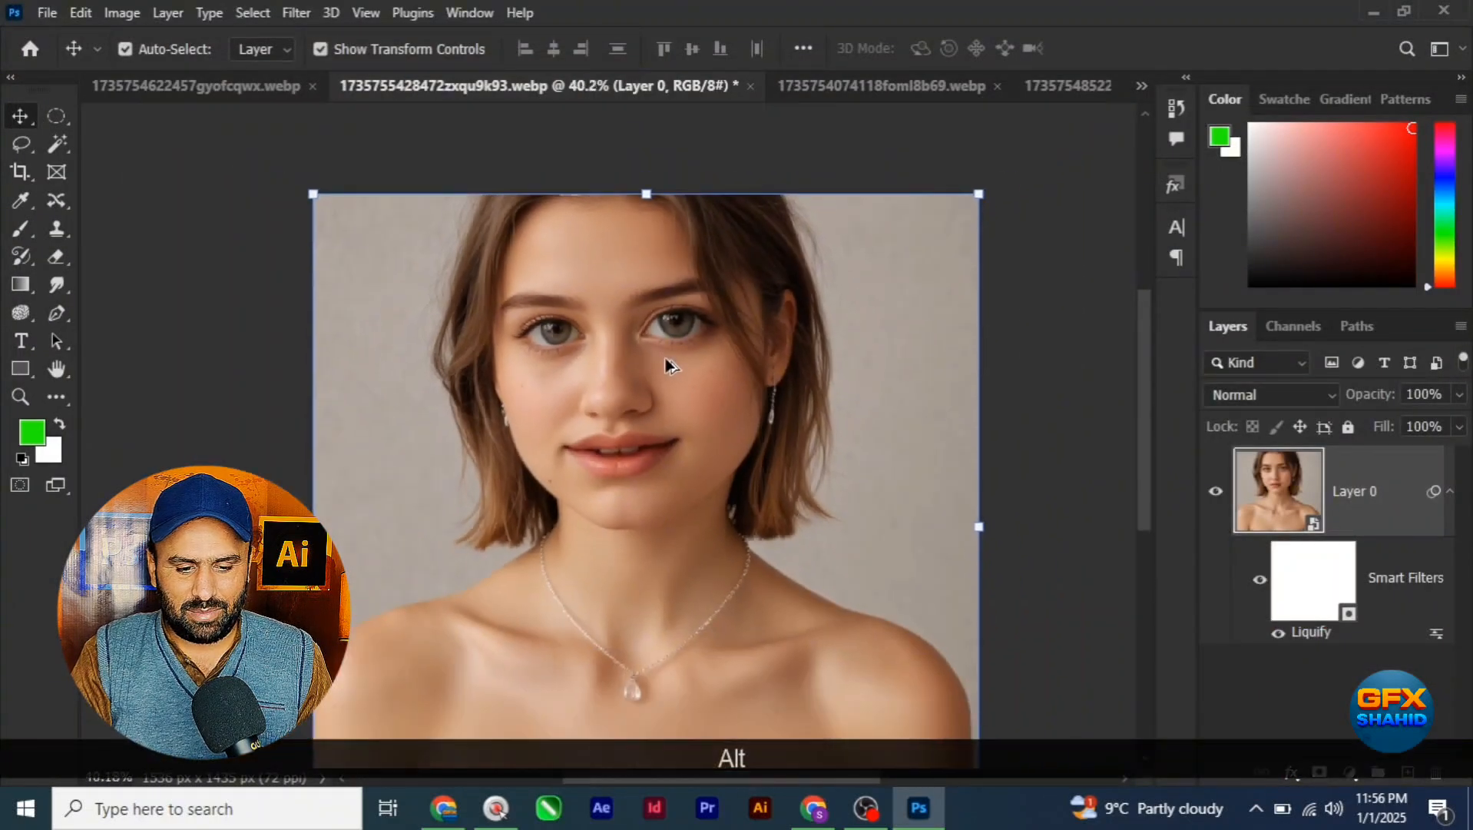
{"action": "scroll", "coordinate": [665, 363], "scroll_direction": "up", "scroll_amount": 2, "text": "alt"}
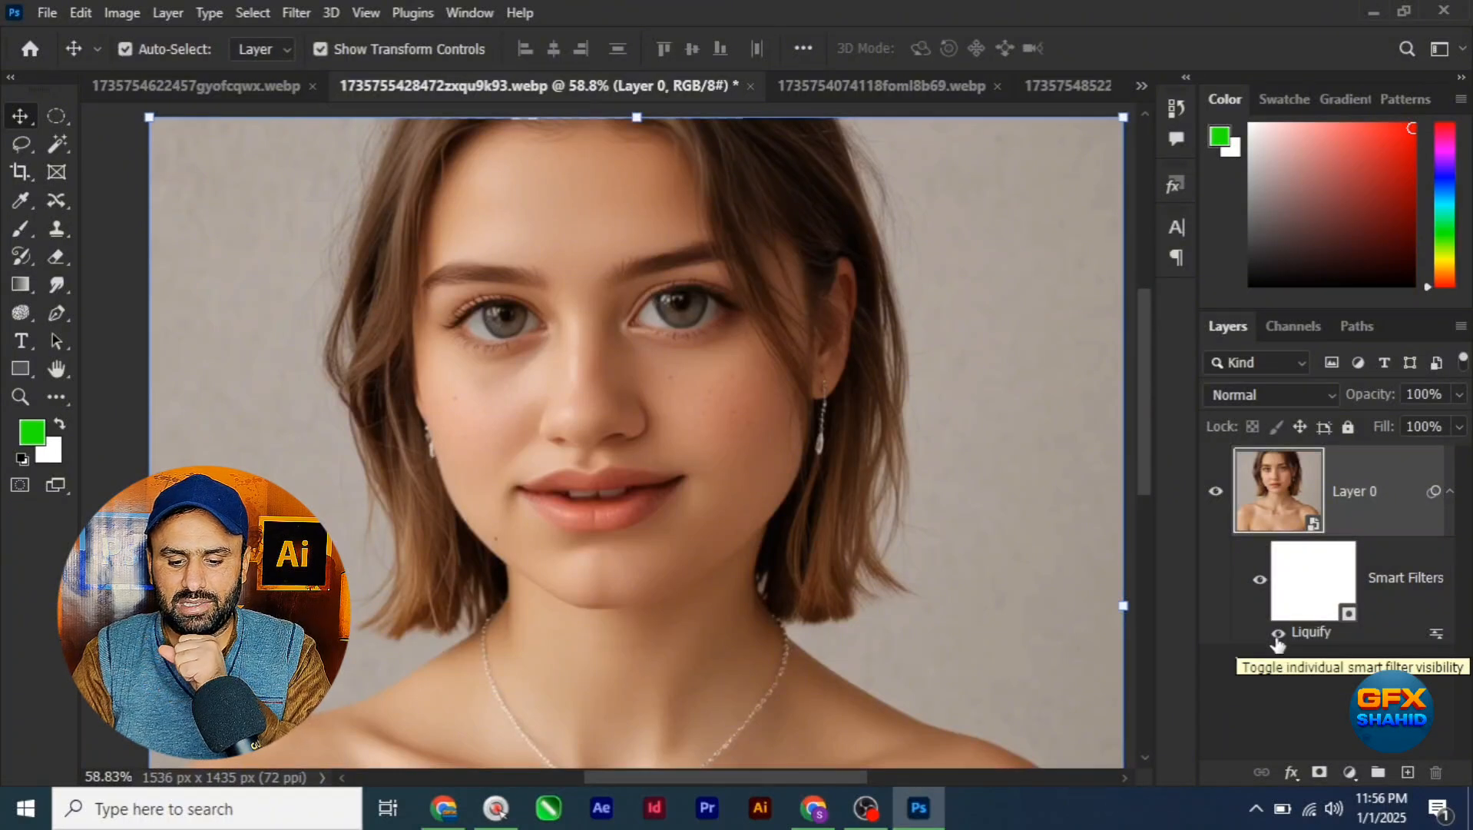
{"action": "left_click", "coordinate": [1277, 632]}
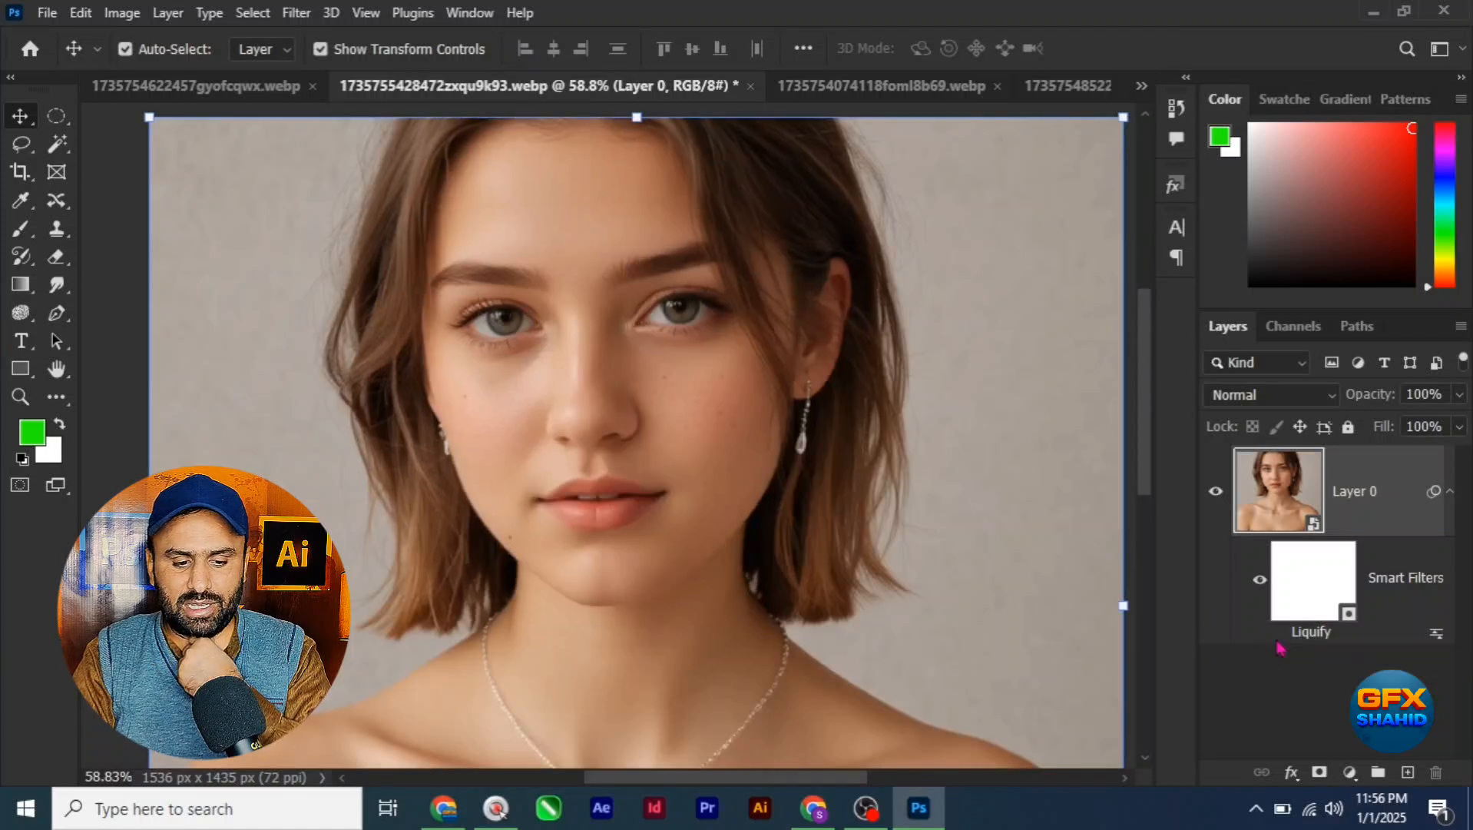
{"action": "left_click", "coordinate": [1278, 633]}
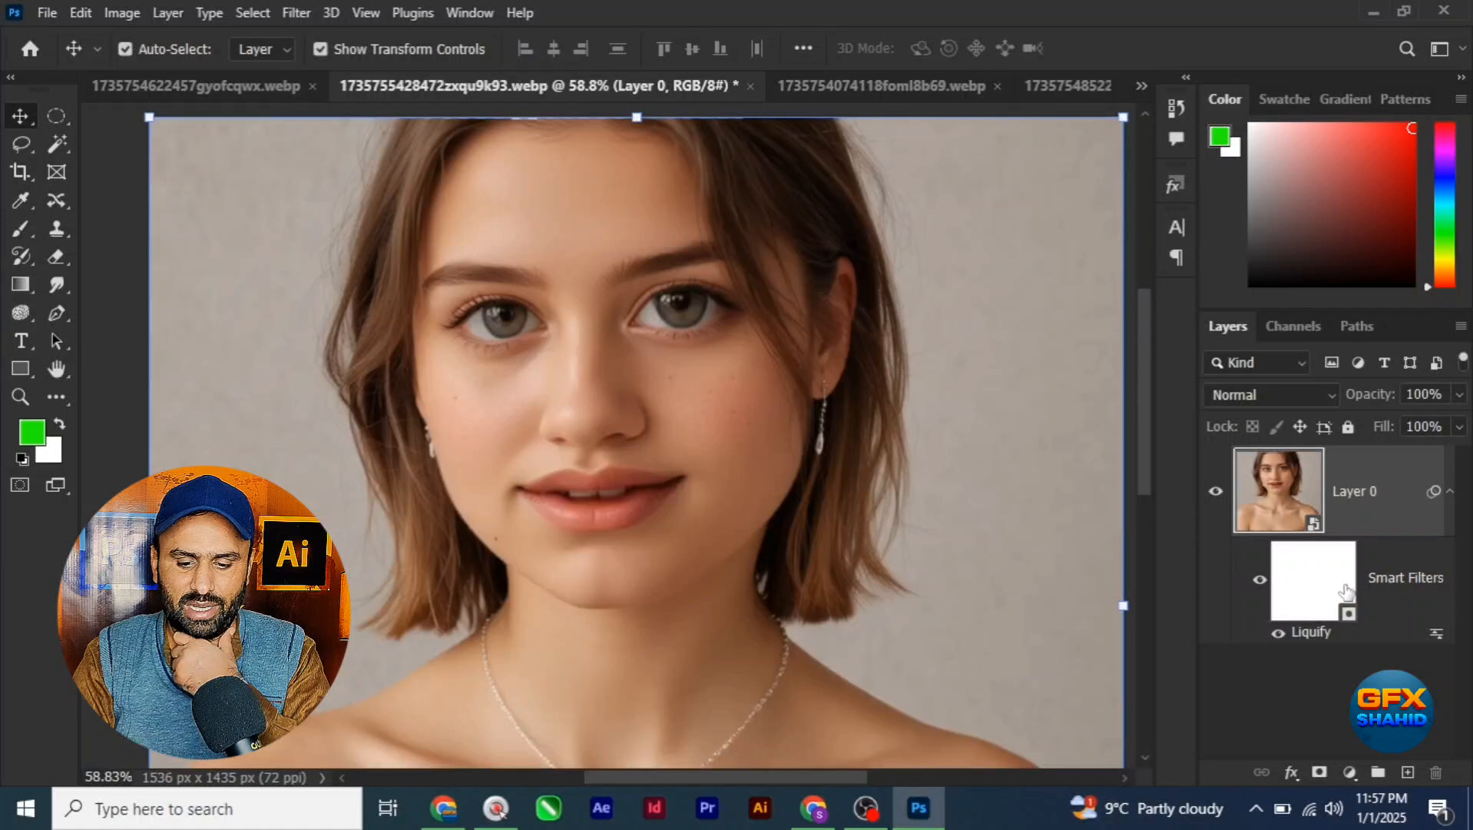
{"action": "left_click_drag", "start_coordinate": [1252, 573], "coordinate": [1290, 560]}
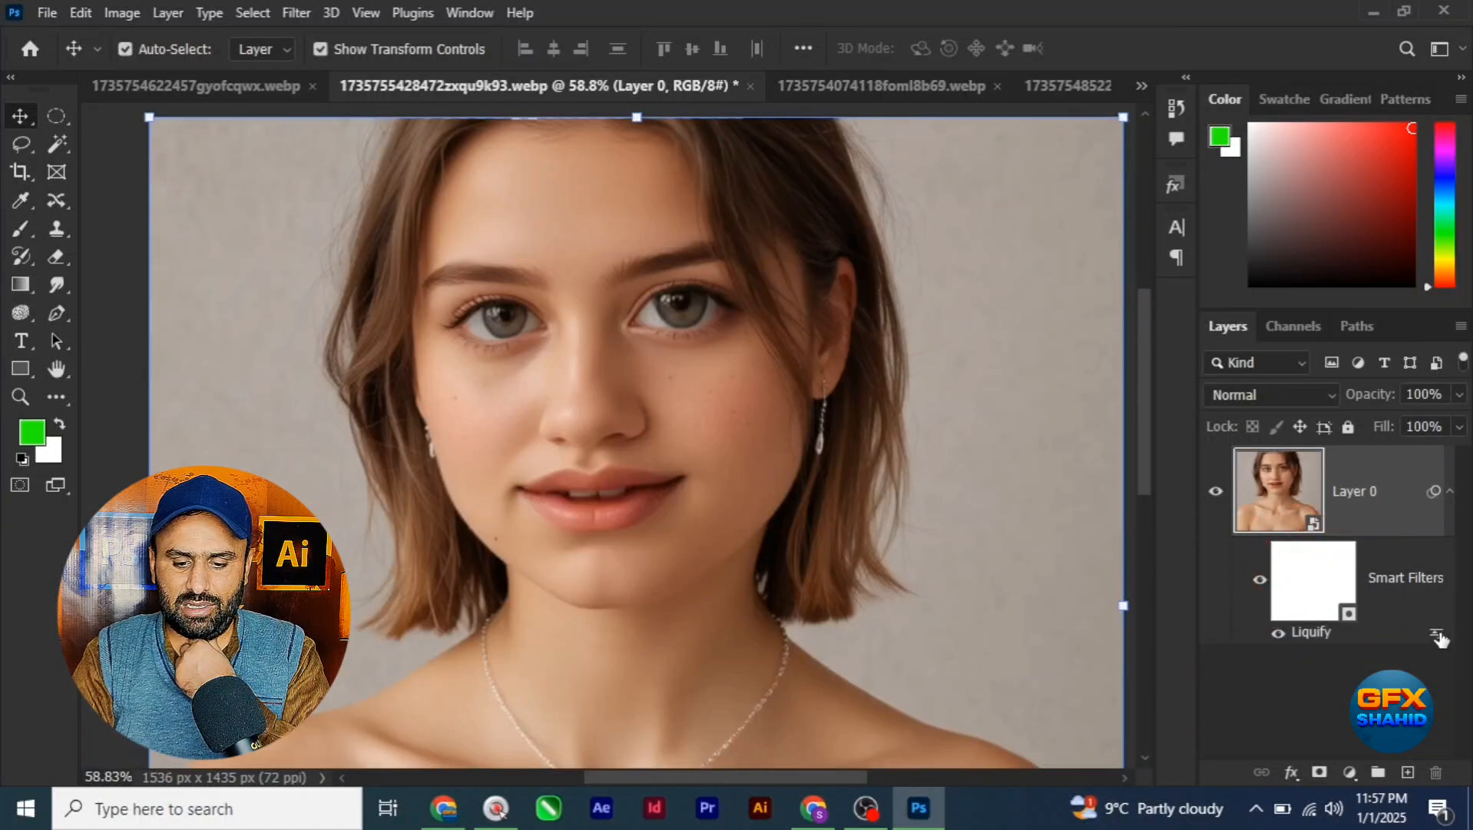